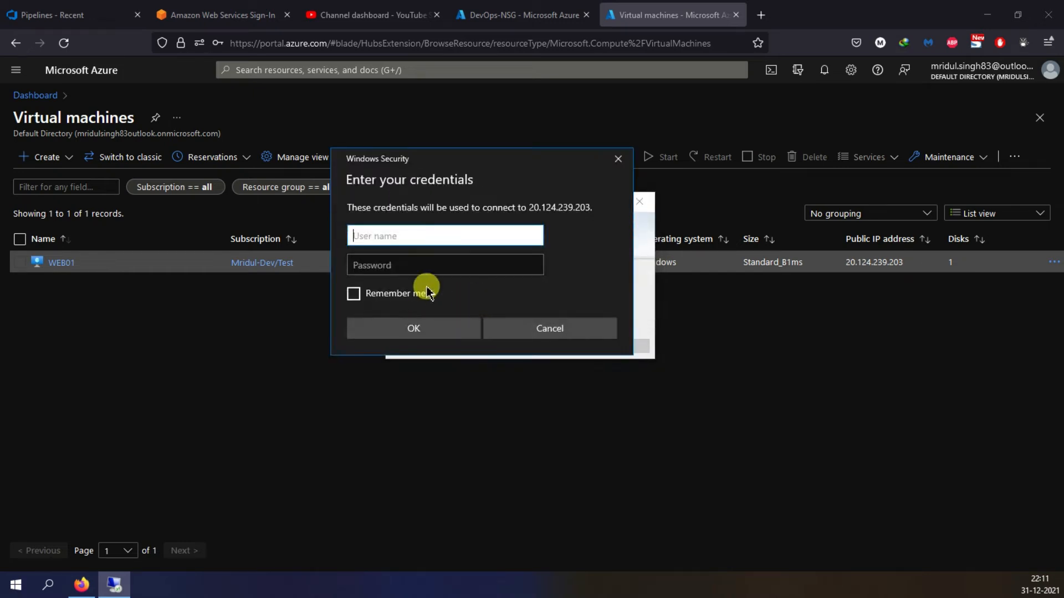
# - Sign in to the WEB01 remote desktop with the user name and account password, accepting the untrusted certificate
pyautogui.write('mridul')
pyautogui.press('Tab')
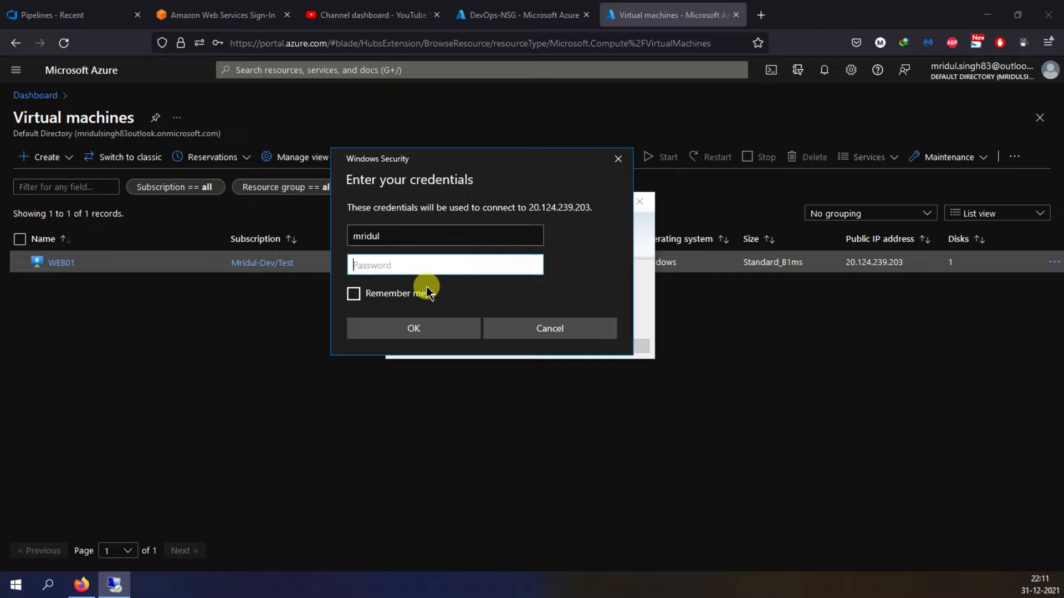
pyautogui.write('***')
pyautogui.click(398, 328)
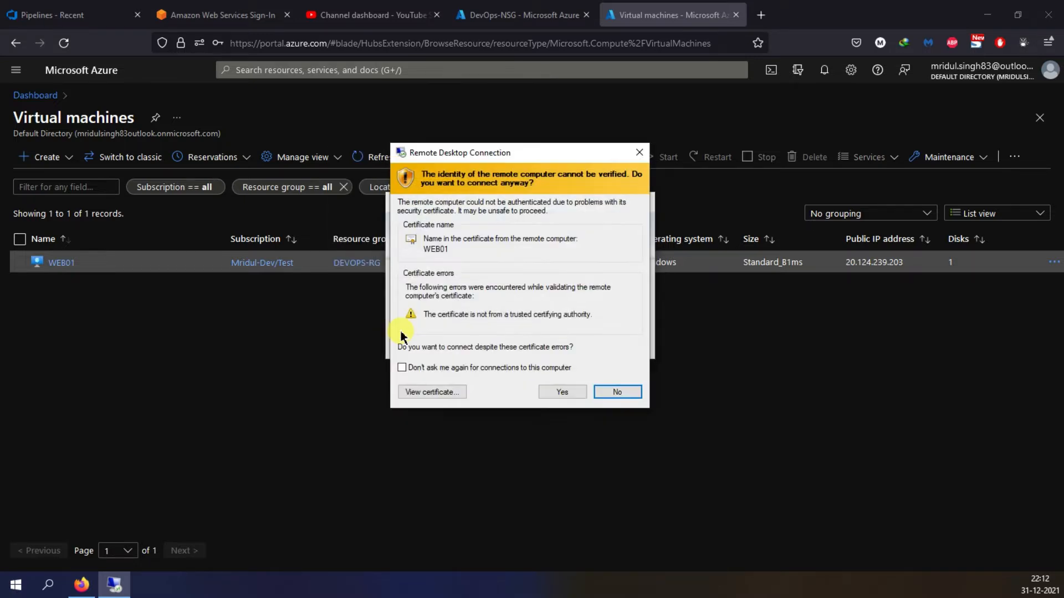
pyautogui.click(560, 391)
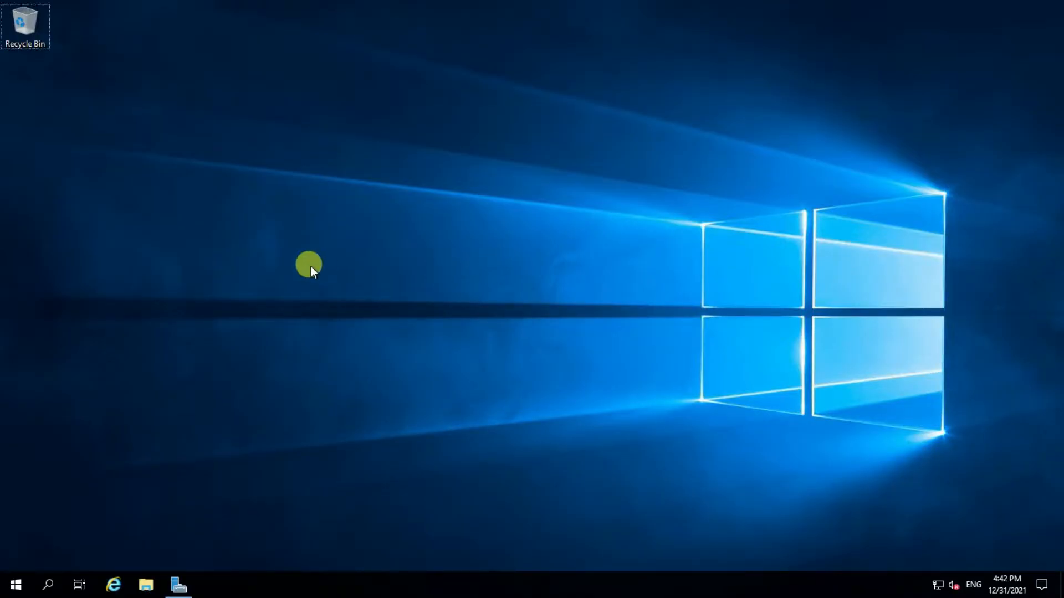
# - Create a folder named Test on the remote machine's desktop
pyautogui.hotkey('ctrl', 'shift', 'n')
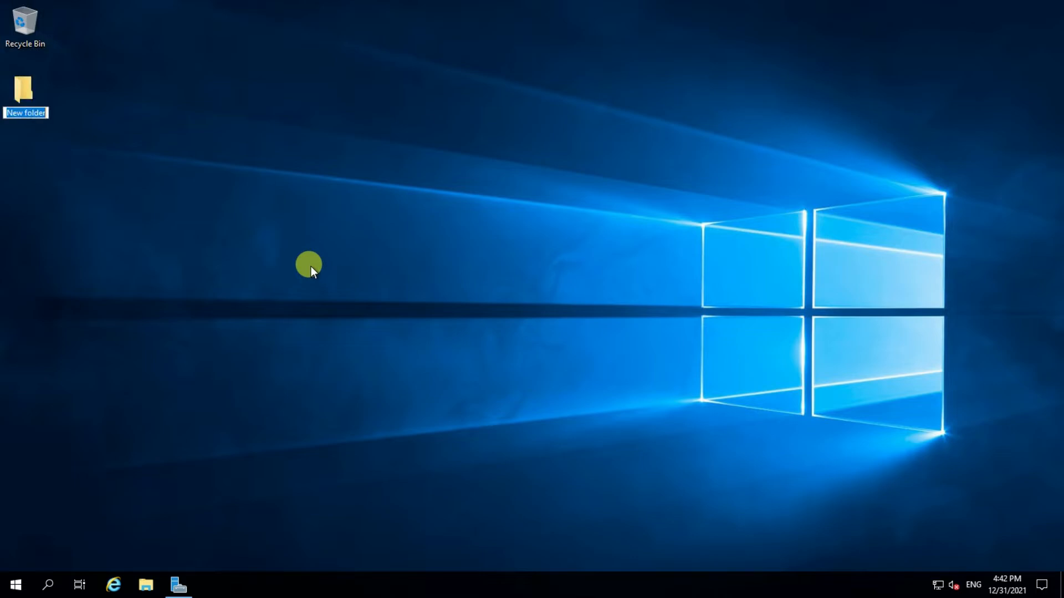
pyautogui.press('Return')
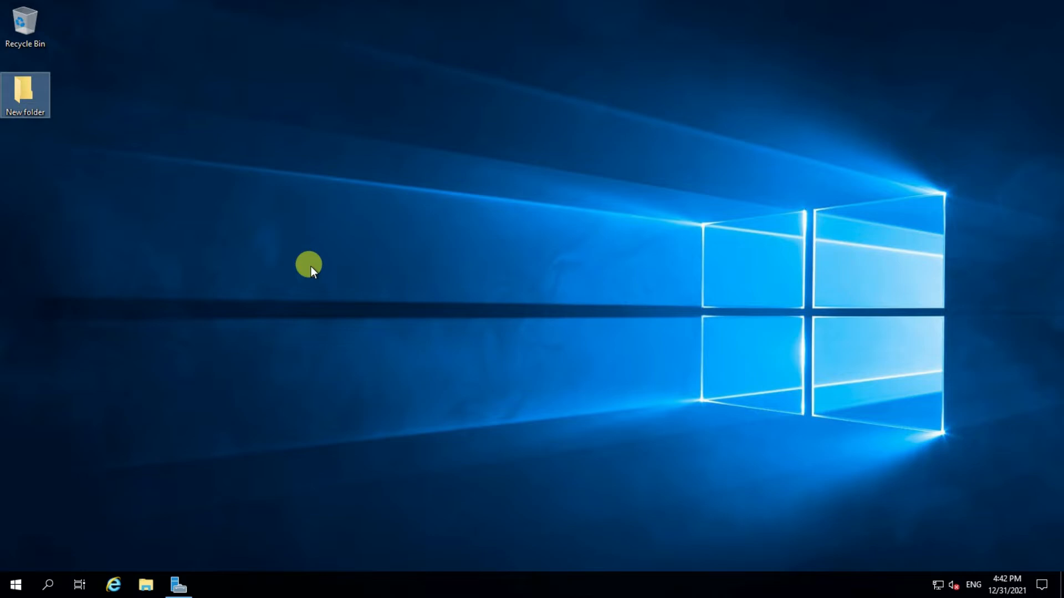
pyautogui.press('F2')
pyautogui.write('Test')
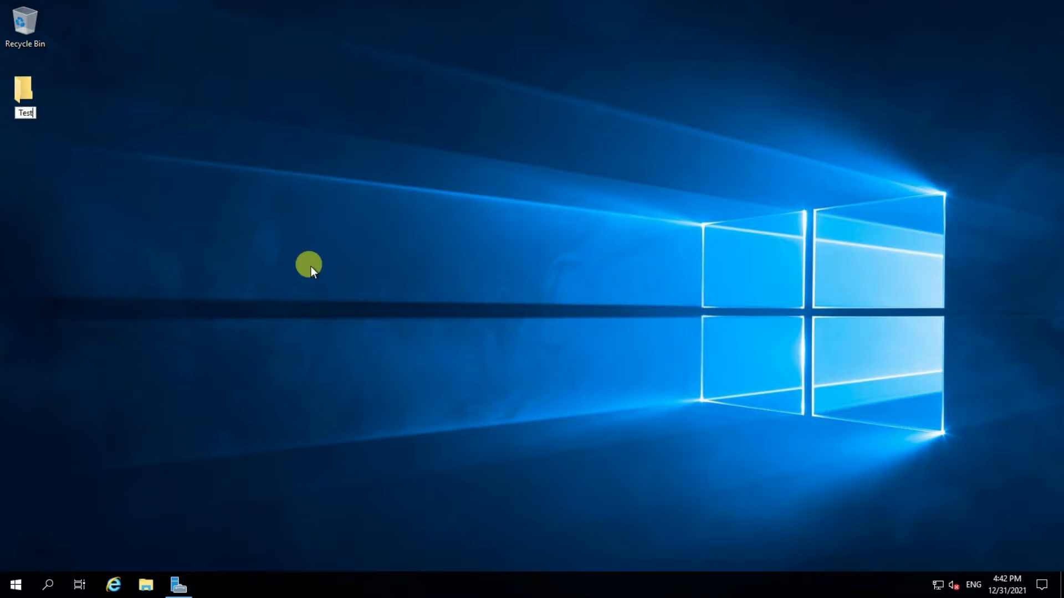
pyautogui.press('Return')
pyautogui.click(310, 267)
# - Create a text document named Test inside the Test folder
pyautogui.doubleClick(39, 91)
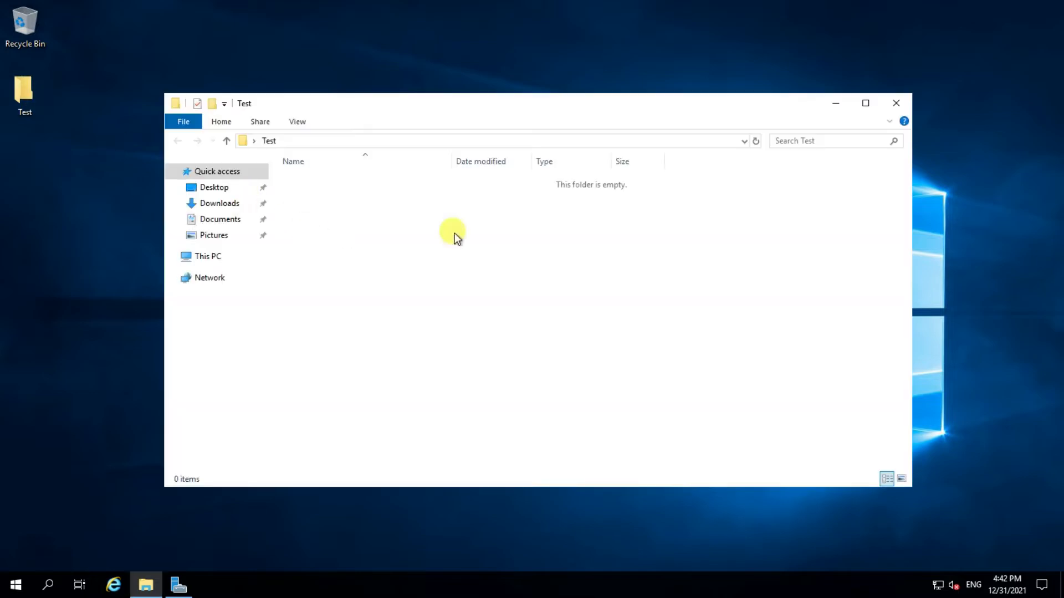
pyautogui.rightClick(470, 233)
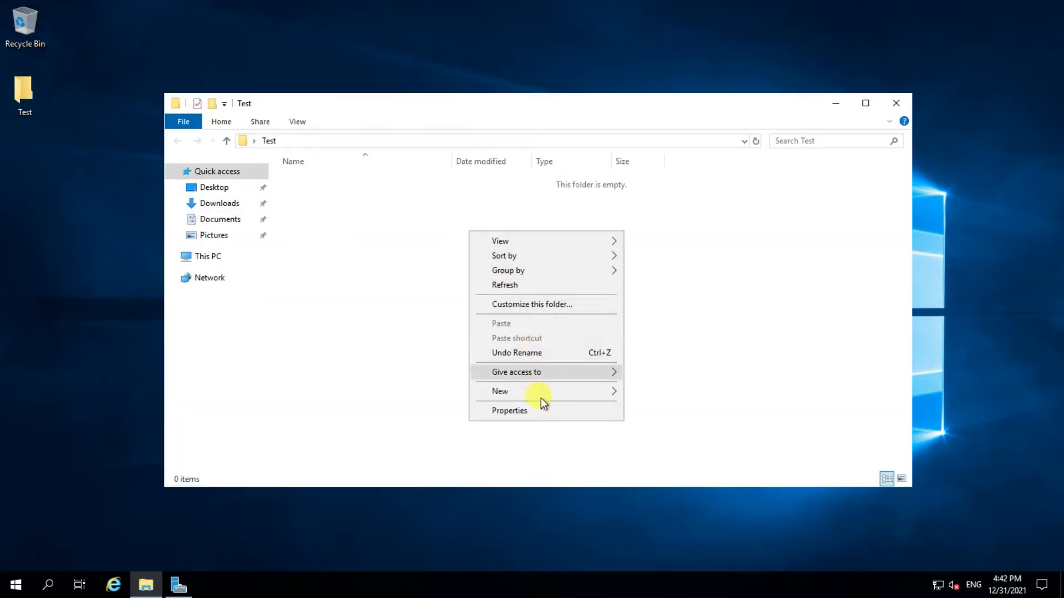
pyautogui.moveTo(542, 397)
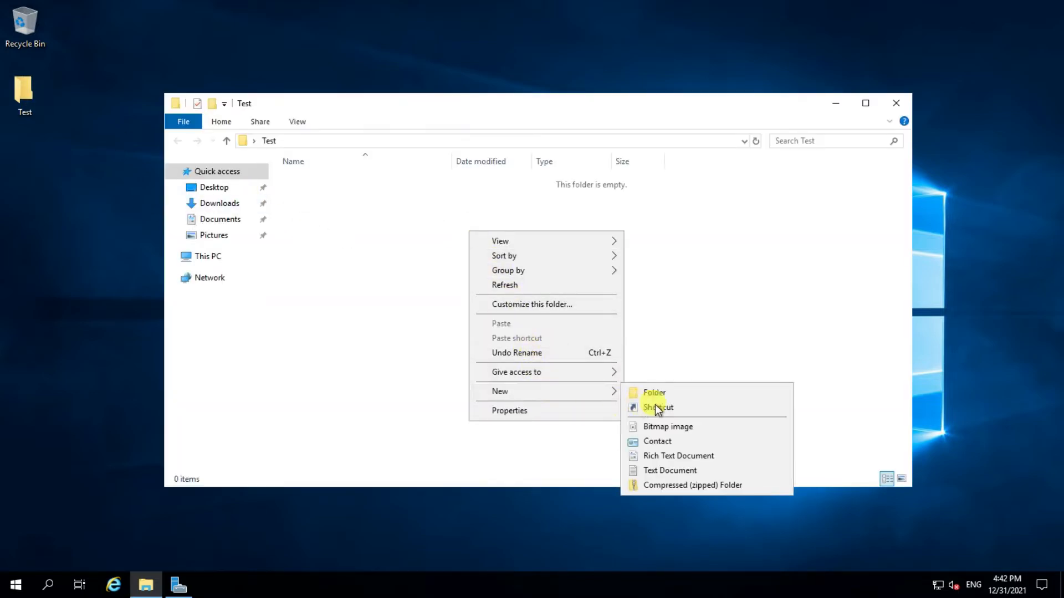
pyautogui.click(677, 473)
pyautogui.write('Test')
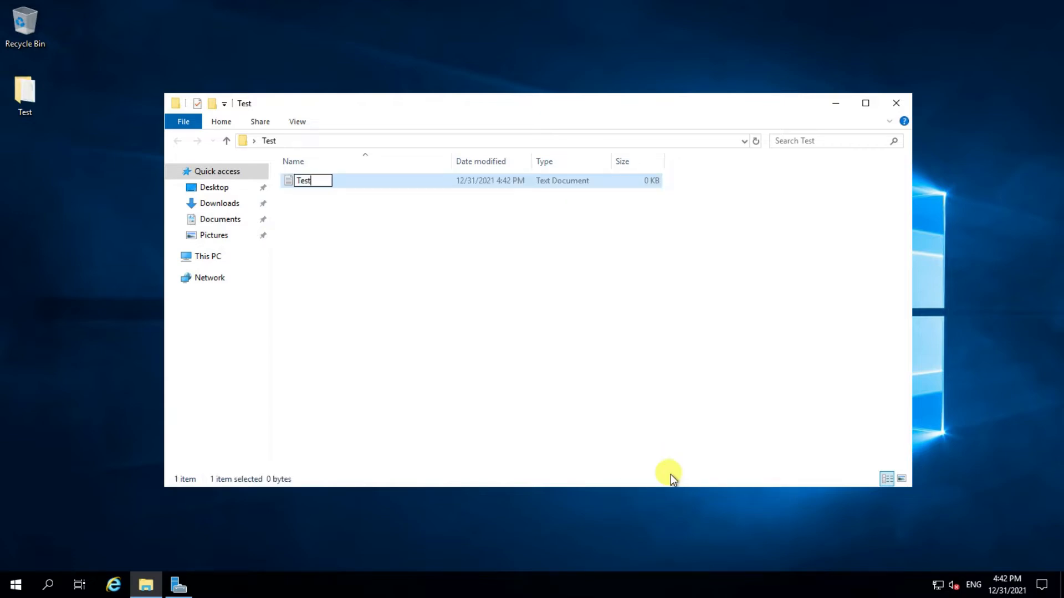
pyautogui.press('Return')
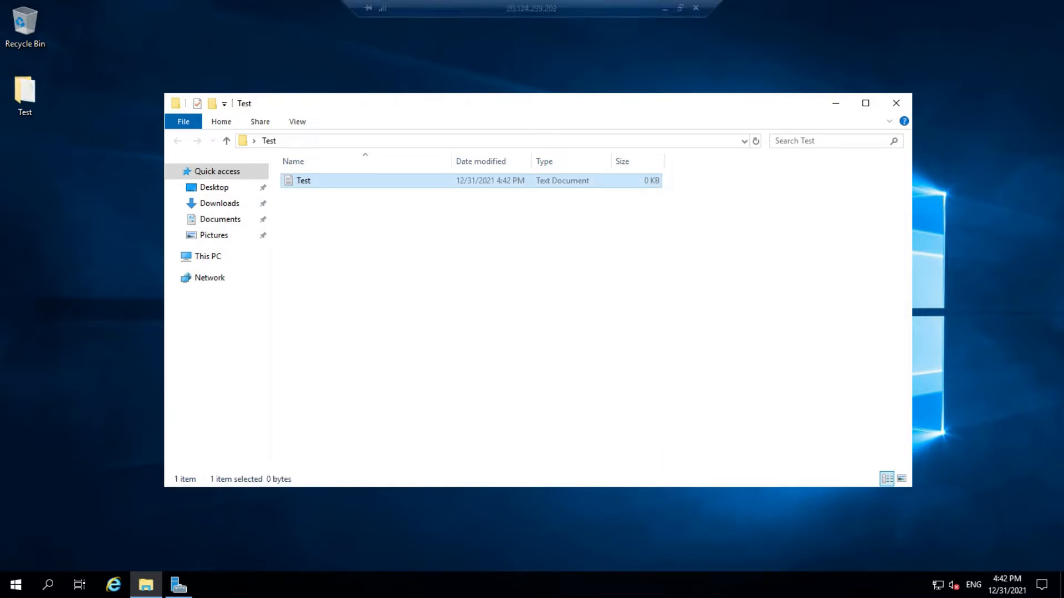
# - Switch back to the Azure portal in the browser and start creating a Recovery Services vault
pyautogui.click(672, 17)
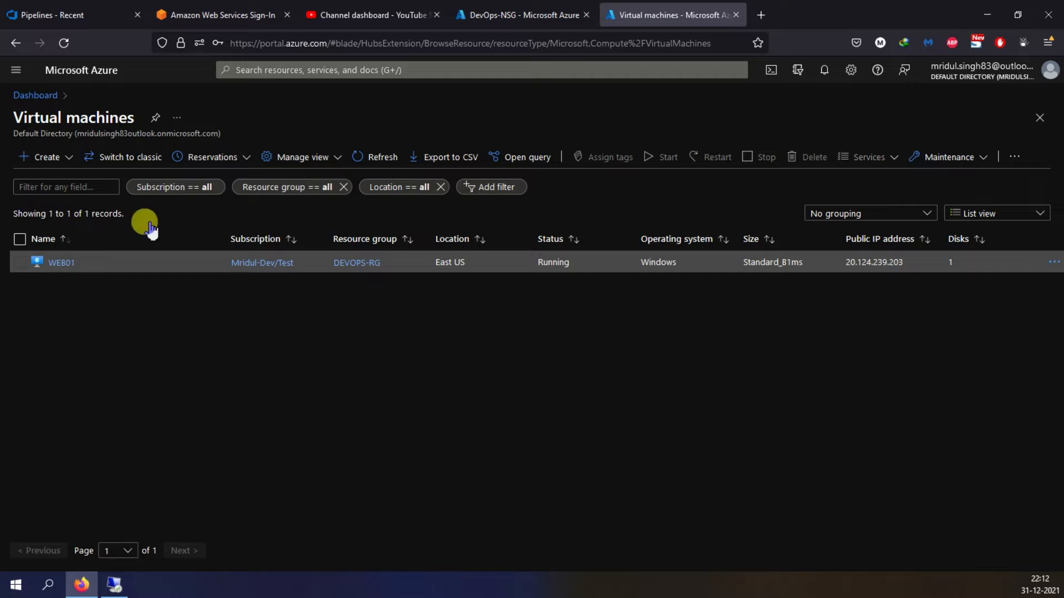
pyautogui.click(12, 76)
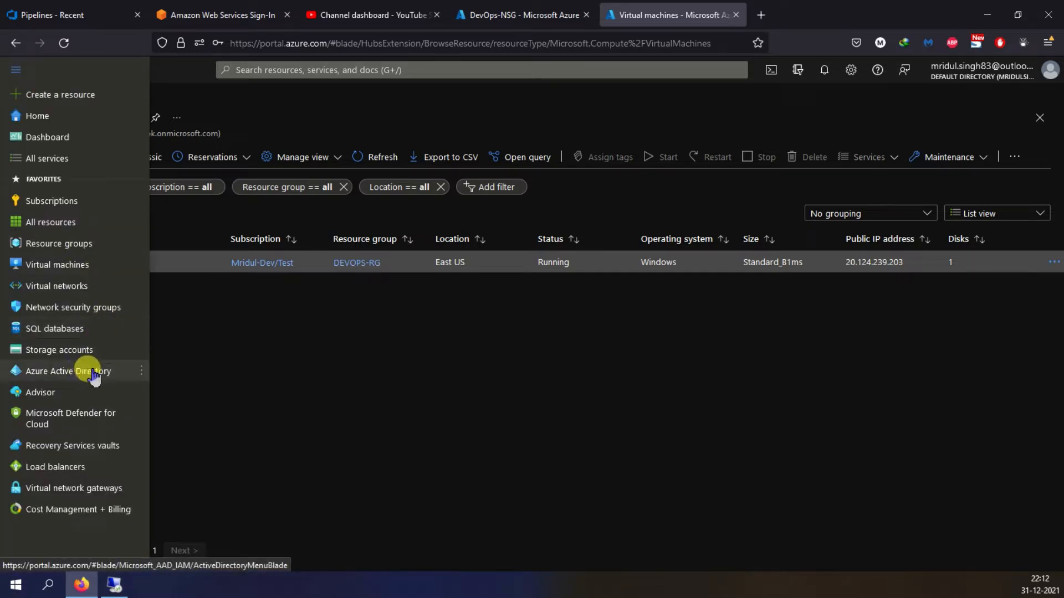
pyautogui.moveTo(63, 457)
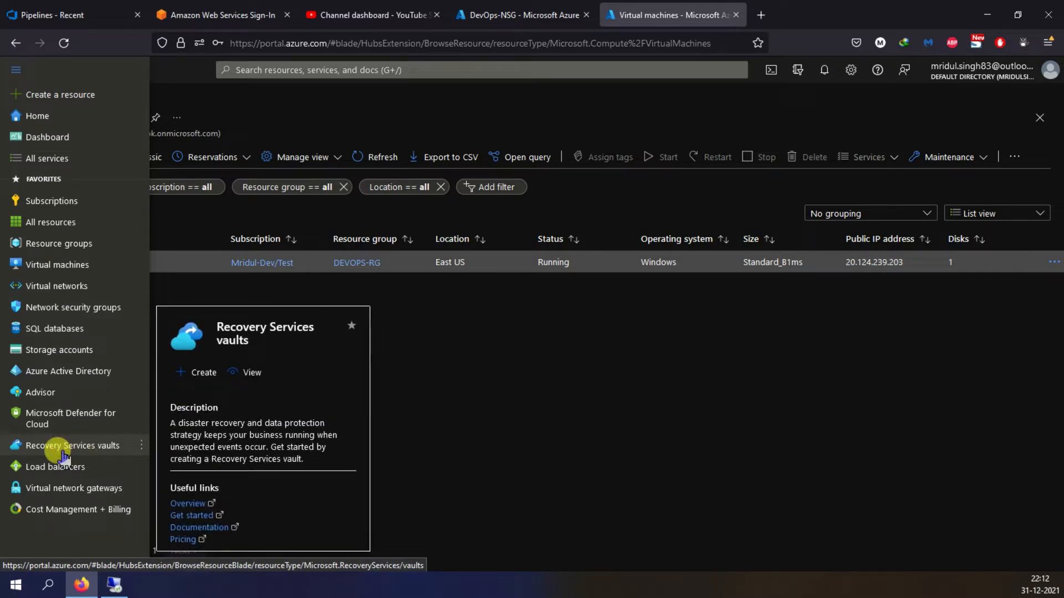
pyautogui.click(63, 456)
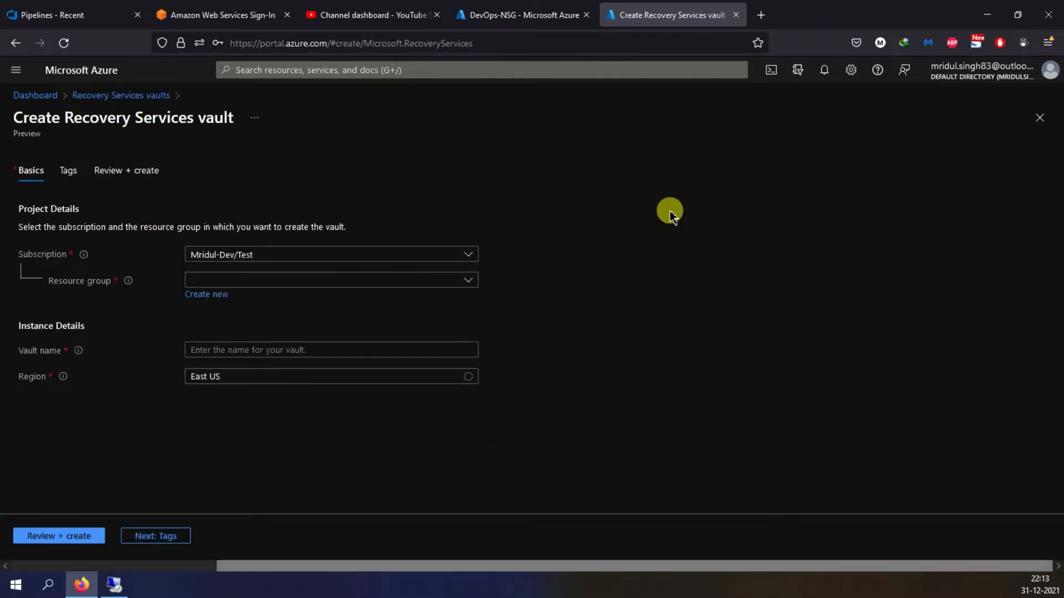
# - Create the Recovery Services vault with the name DevOps-Vault in the DevOps-RG resource group
pyautogui.click(465, 279)
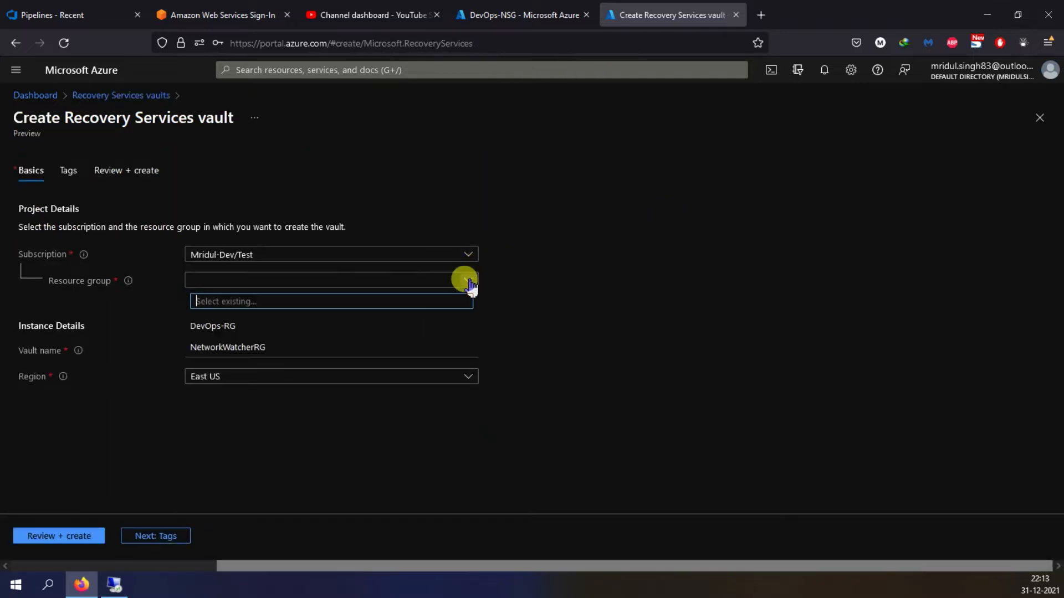
pyautogui.click(240, 333)
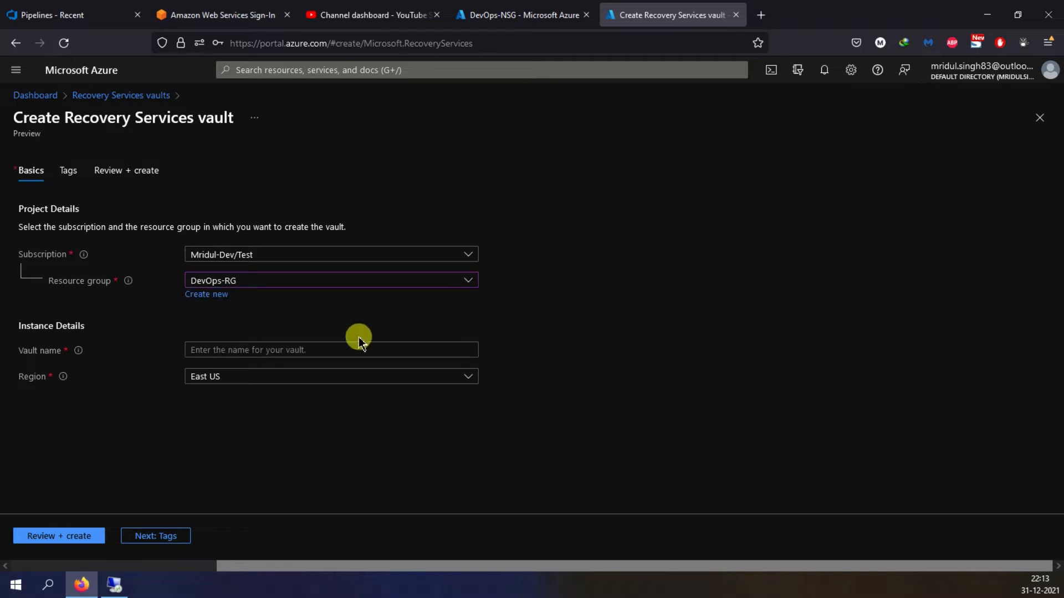
pyautogui.click(303, 350)
pyautogui.write('DevOps-Vault')
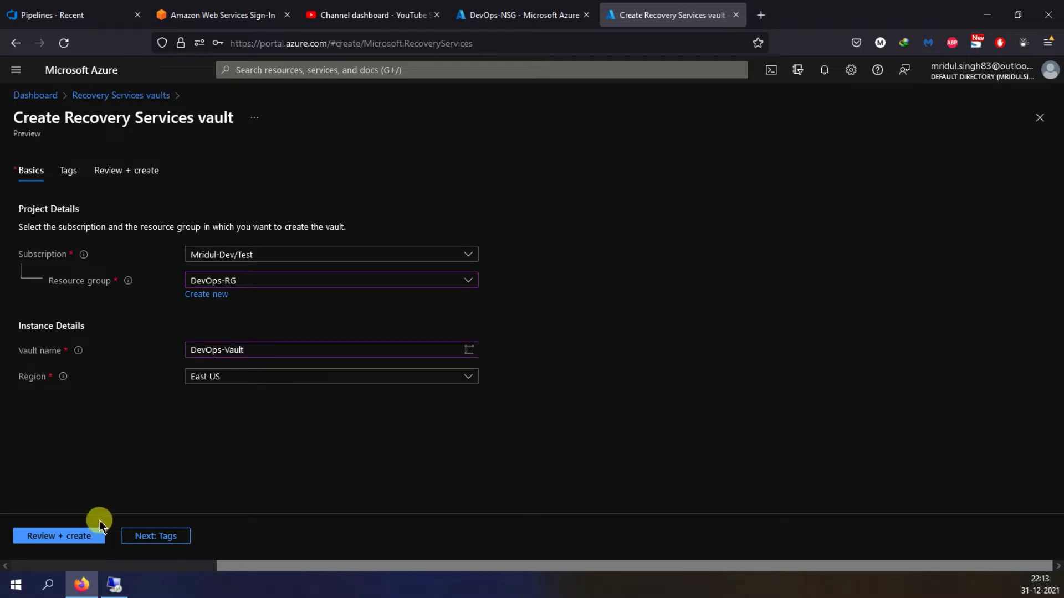
pyautogui.click(87, 536)
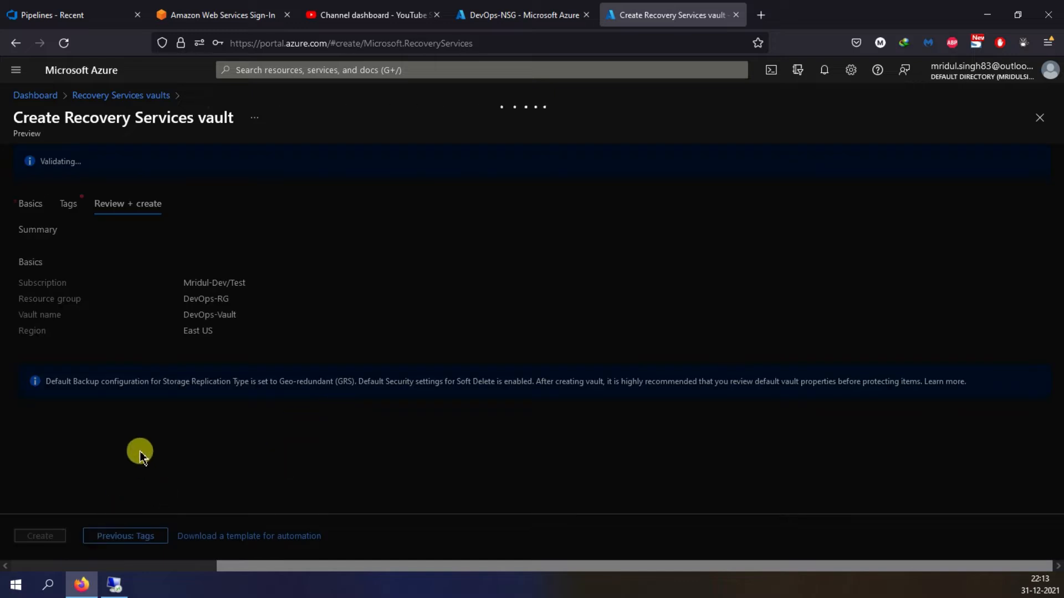
pyautogui.click(42, 536)
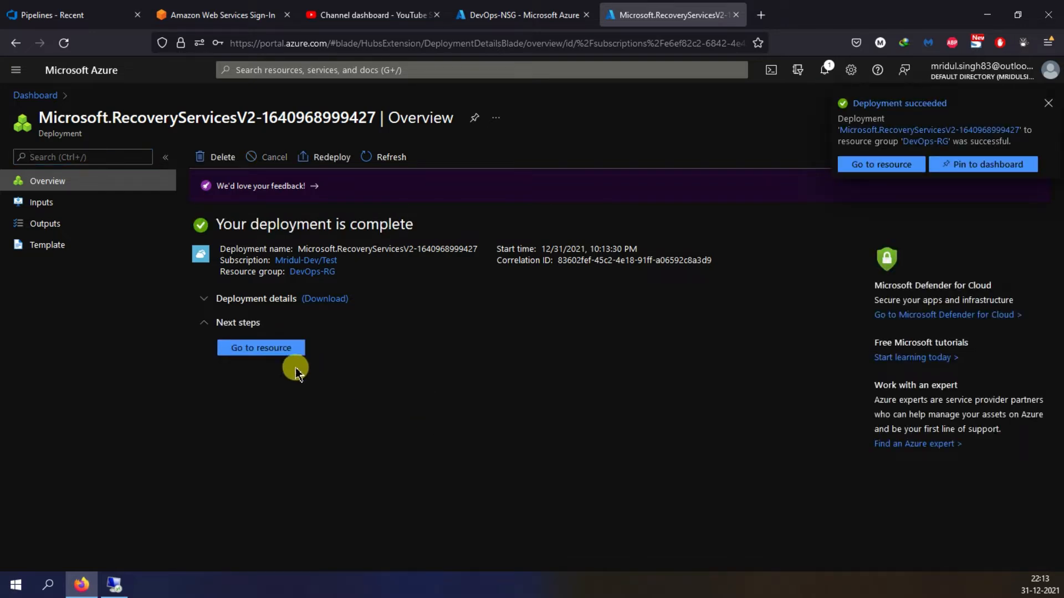
# - Go to the deployed DevOps-Vault resource and open its properties
pyautogui.click(266, 352)
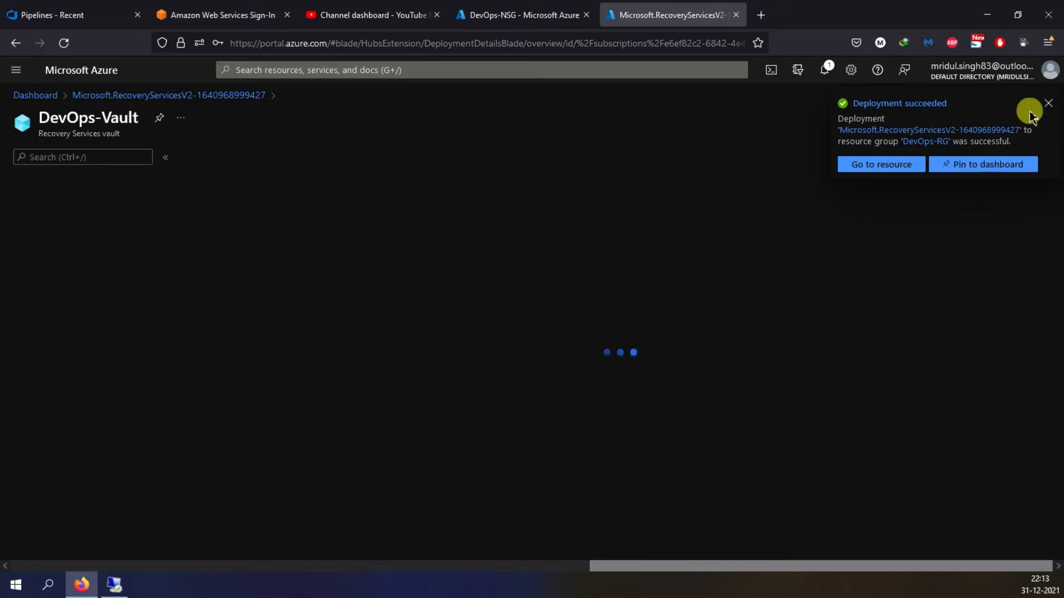
pyautogui.click(1048, 105)
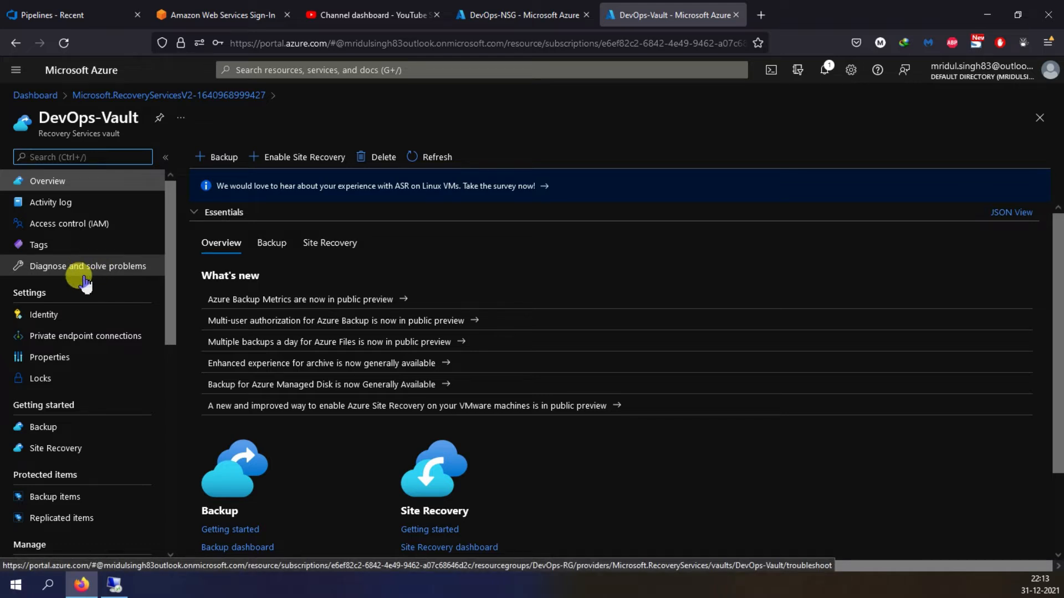
pyautogui.scroll(-3, 86, 283)
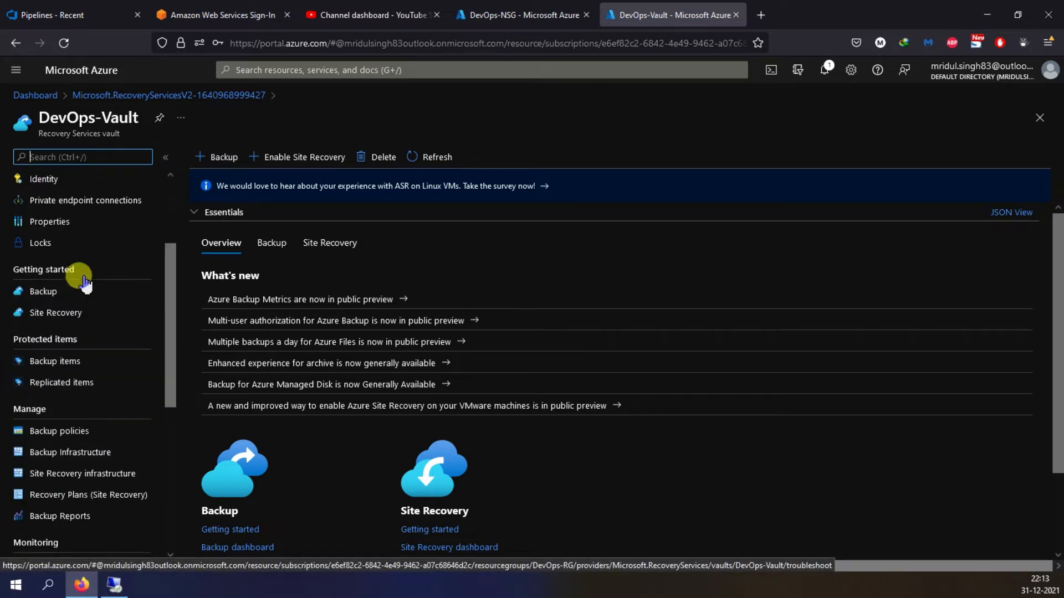
pyautogui.click(61, 224)
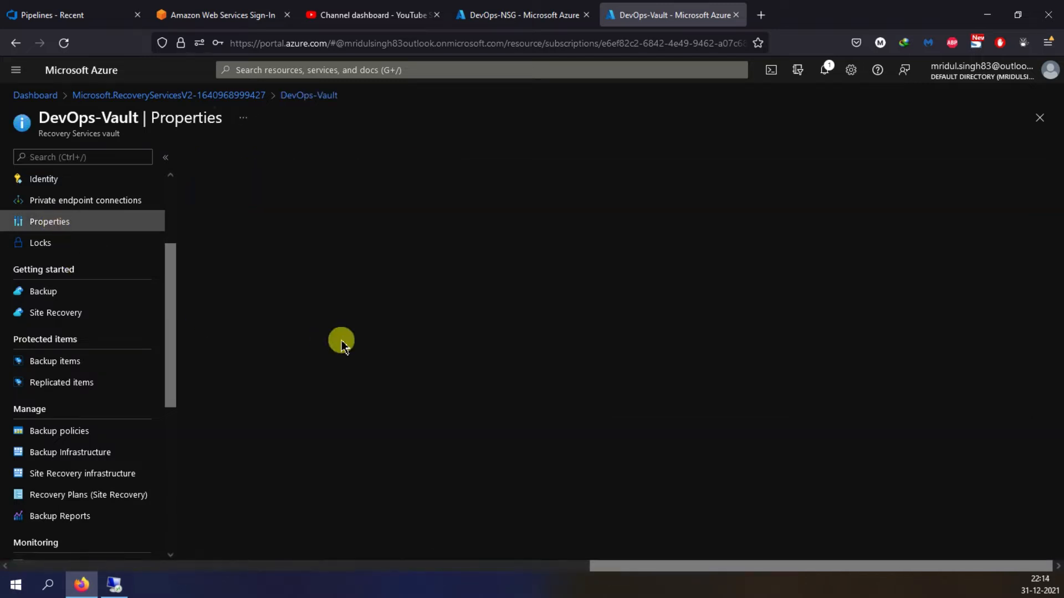
# - Disable Soft Delete and Security Features in the vault's security settings and save the changes
pyautogui.scroll(-3, 634, 311)
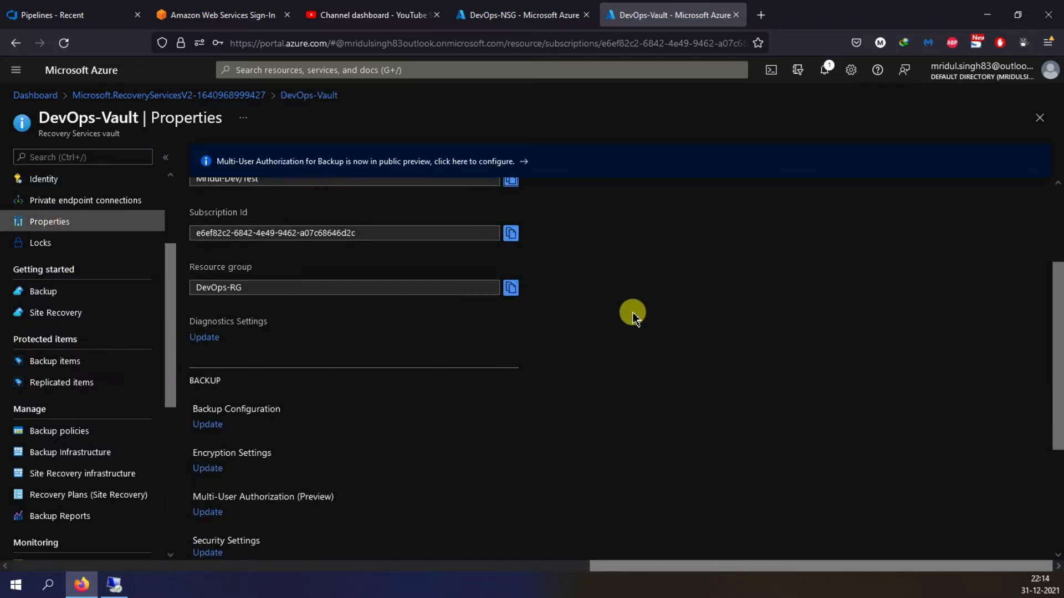
pyautogui.scroll(-2, 637, 297)
pyautogui.scroll(-2, 639, 298)
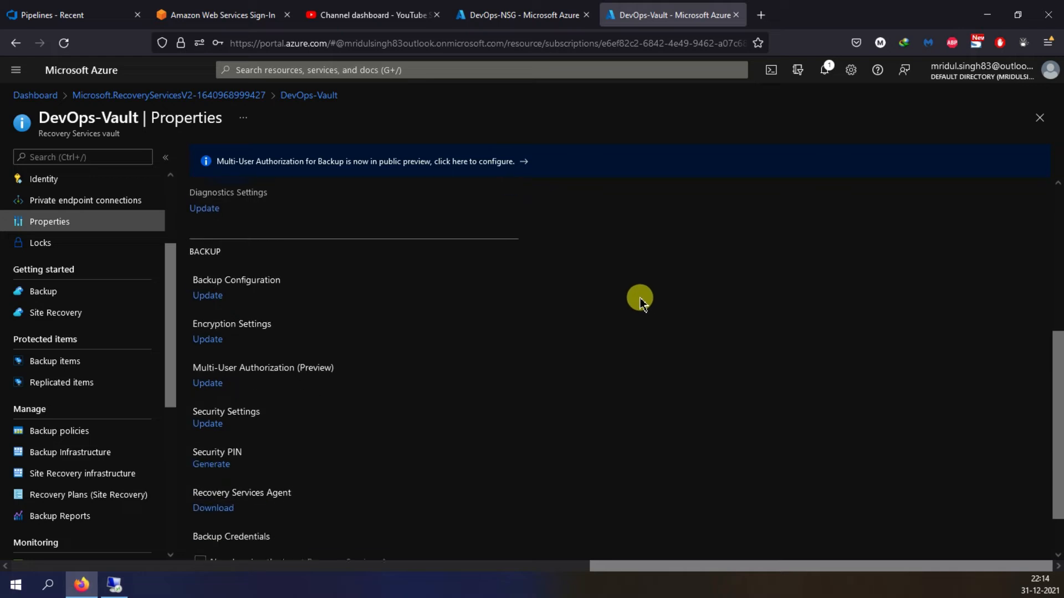
pyautogui.click(208, 418)
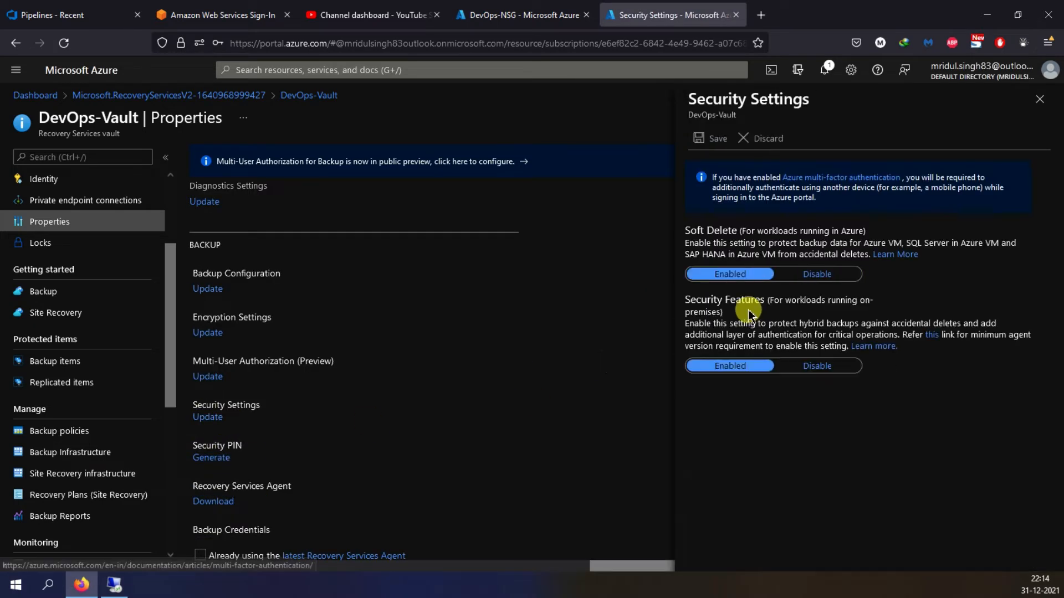
pyautogui.click(822, 275)
pyautogui.click(818, 433)
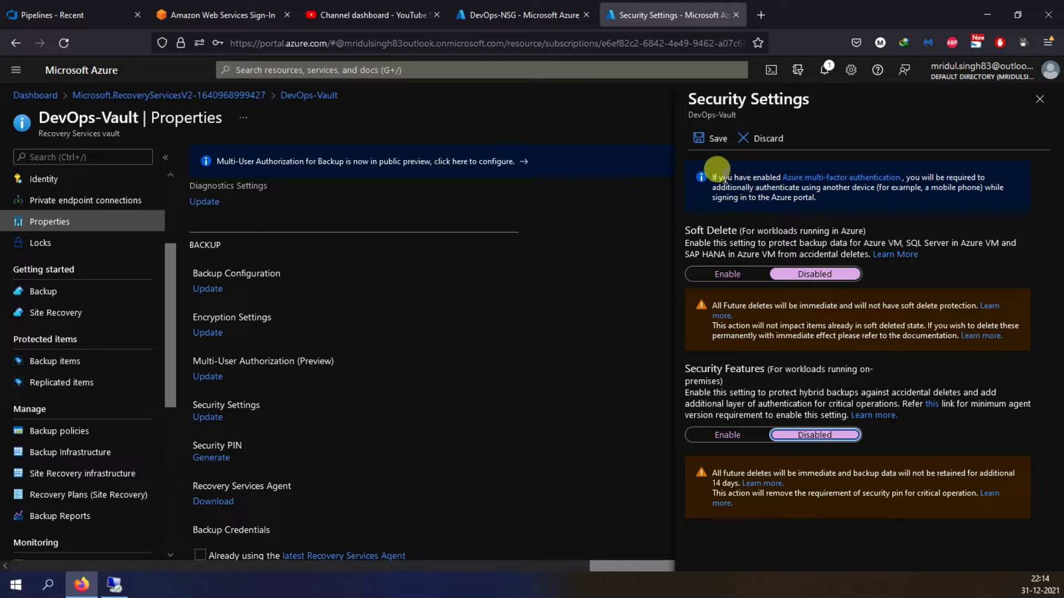
pyautogui.click(711, 149)
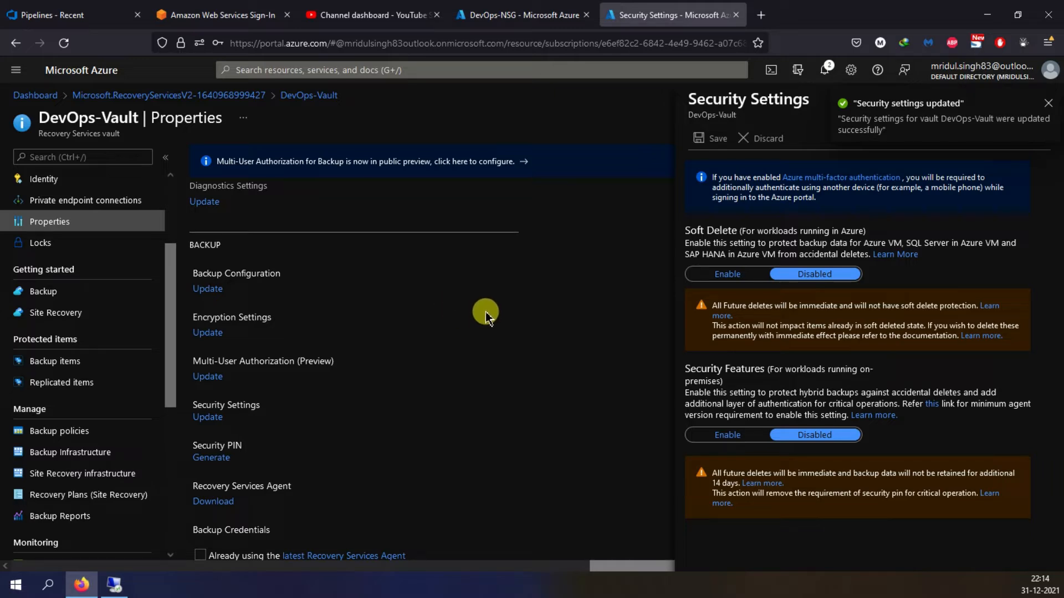
# - Open DevOps-Vault's backup policies and start adding a policy of type Azure Virtual Machine
pyautogui.scroll(3, 78, 254)
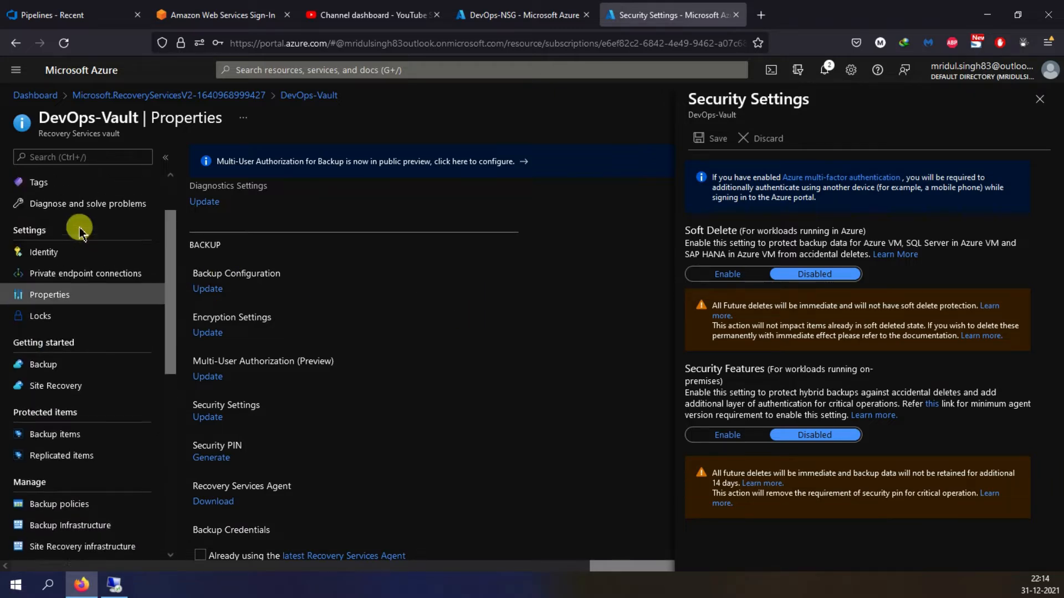
pyautogui.scroll(-4, 72, 266)
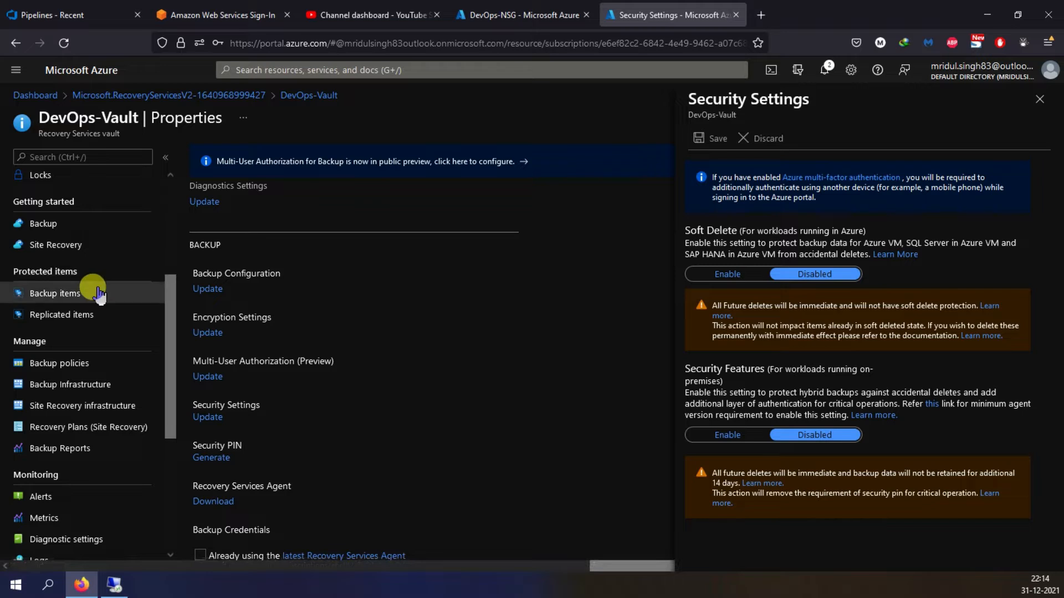
pyautogui.click(72, 362)
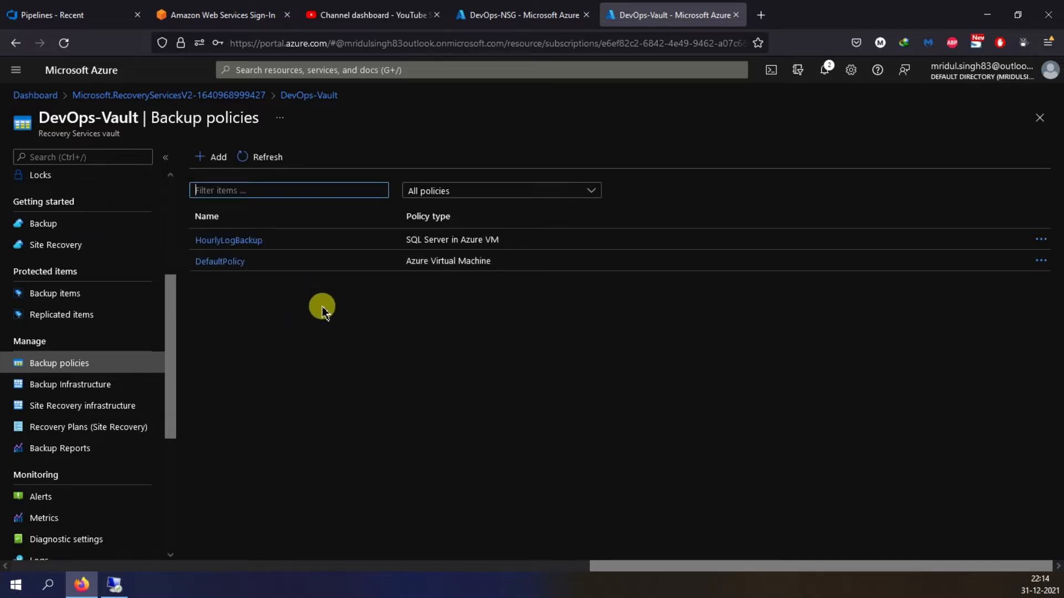
pyautogui.click(214, 158)
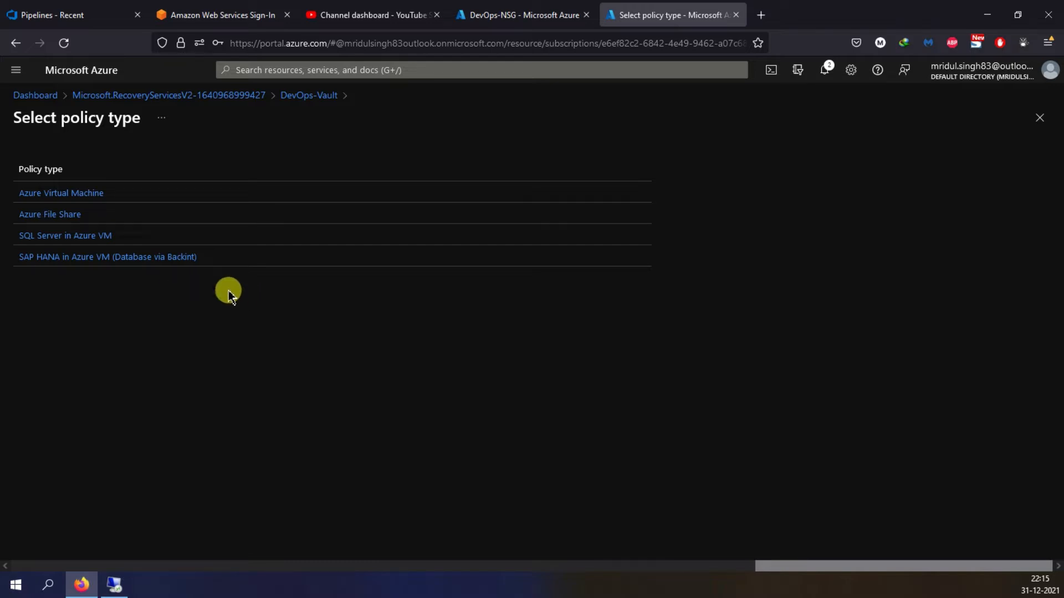
pyautogui.click(83, 203)
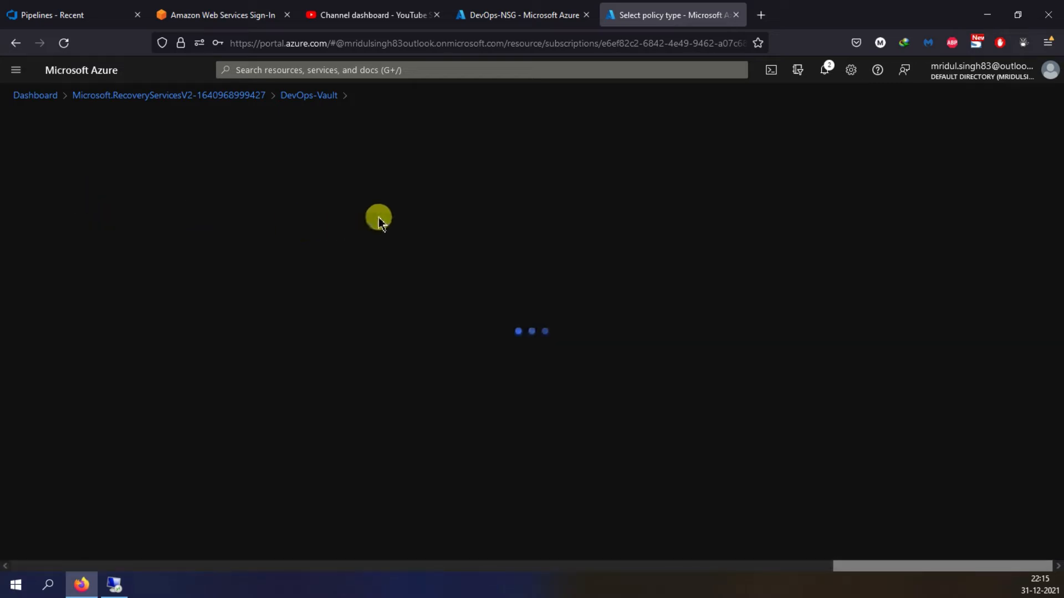
# - Name the new backup policy DevOps-Policy101
pyautogui.click(178, 166)
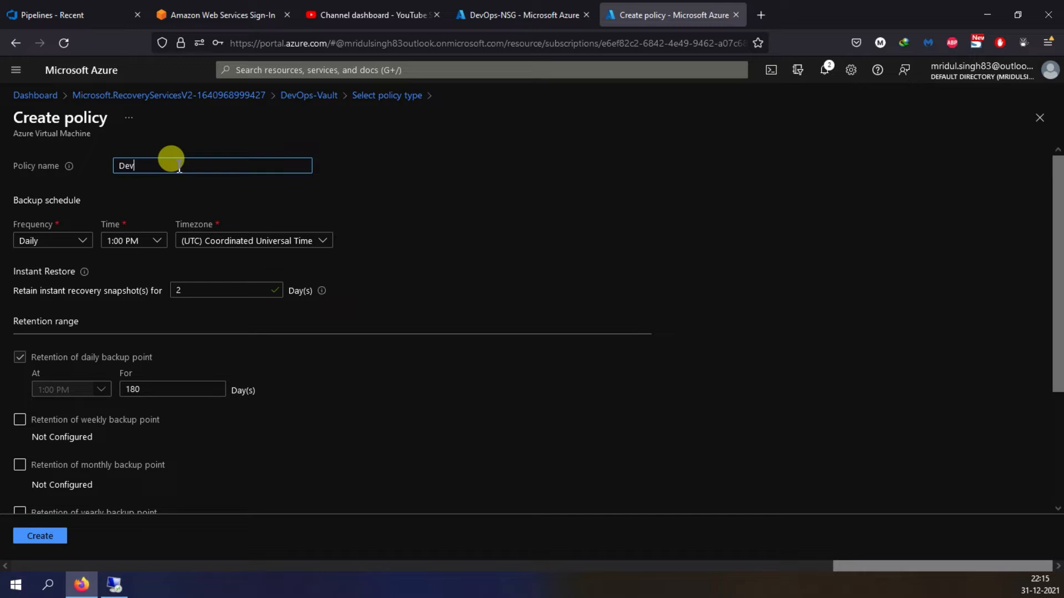
pyautogui.write('DevOps-Policy101')
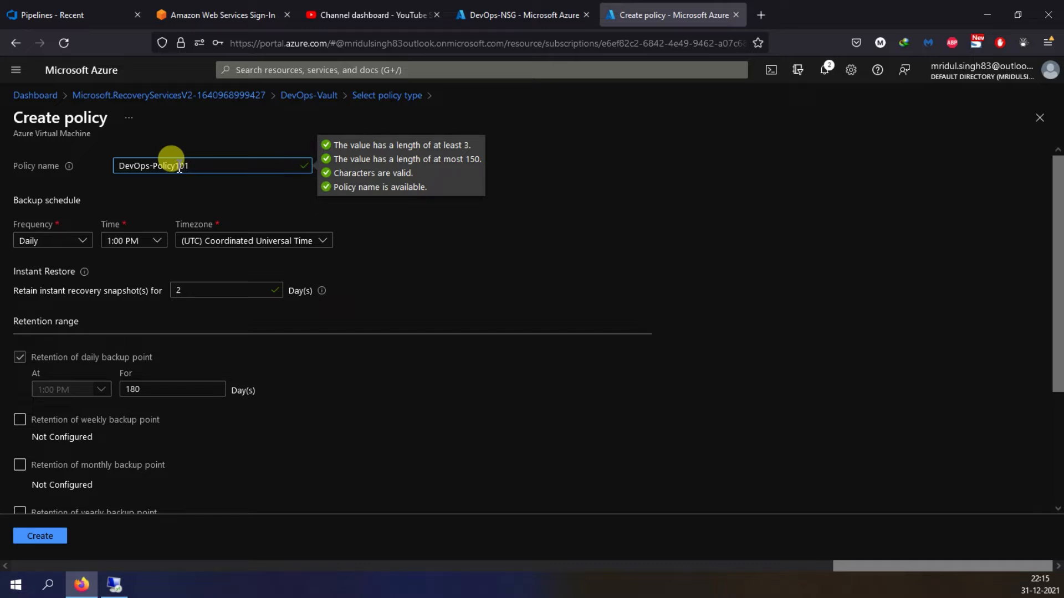
pyautogui.click(633, 267)
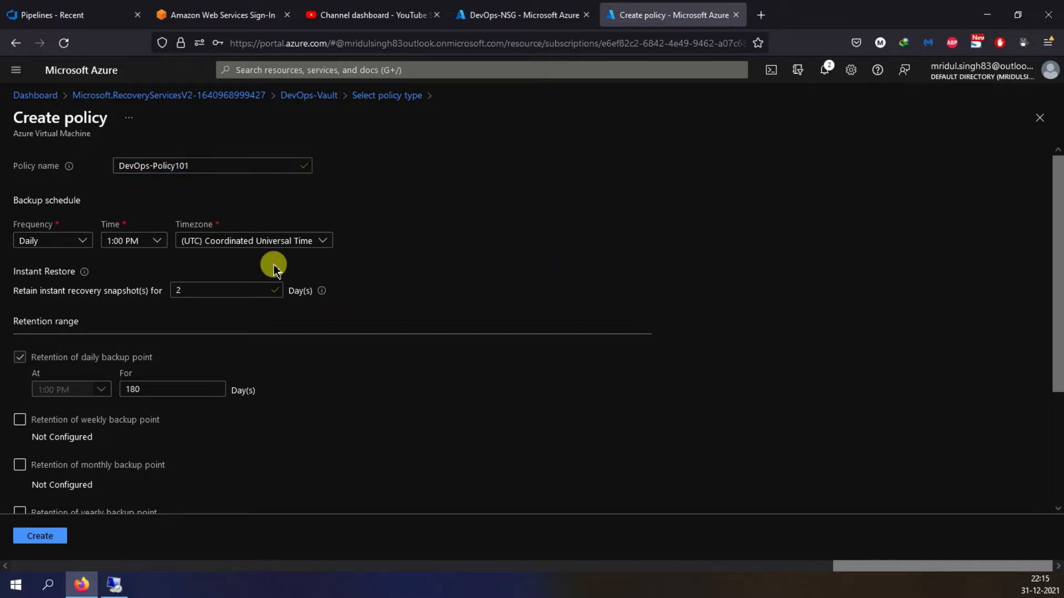
# - Keep the backup frequency at Daily and set the backup time to 1:00 AM
pyautogui.click(88, 241)
pyautogui.click(394, 234)
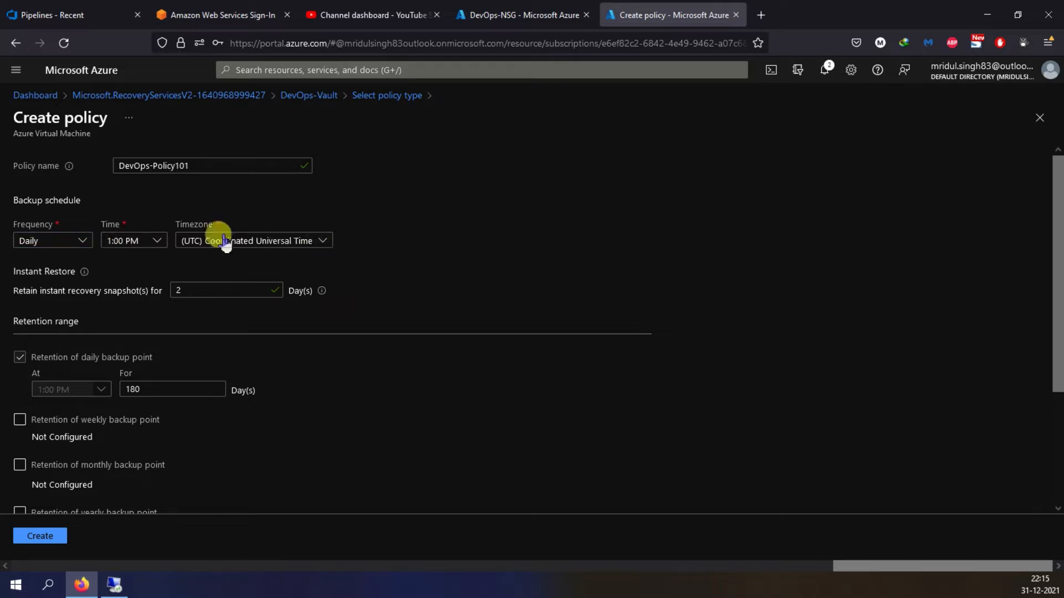
pyautogui.click(151, 247)
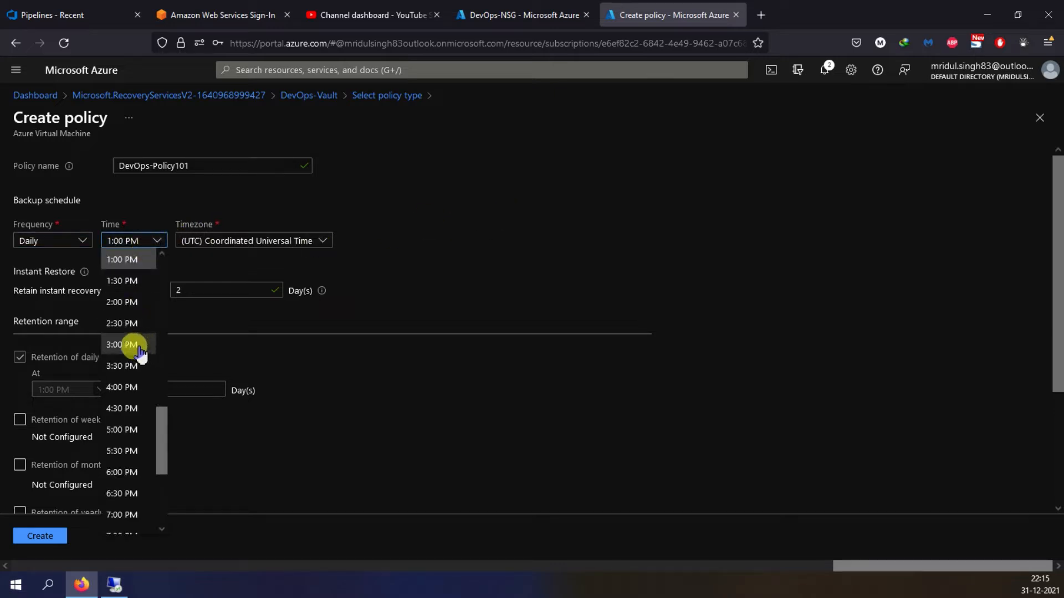
pyautogui.scroll(3, 138, 346)
pyautogui.scroll(6, 133, 341)
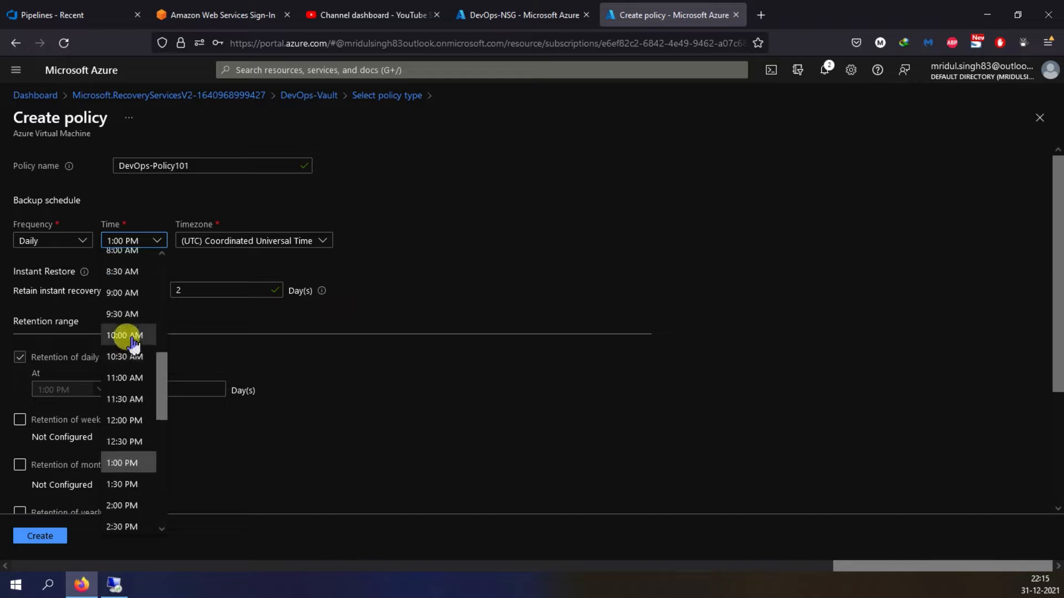
pyautogui.scroll(3, 133, 342)
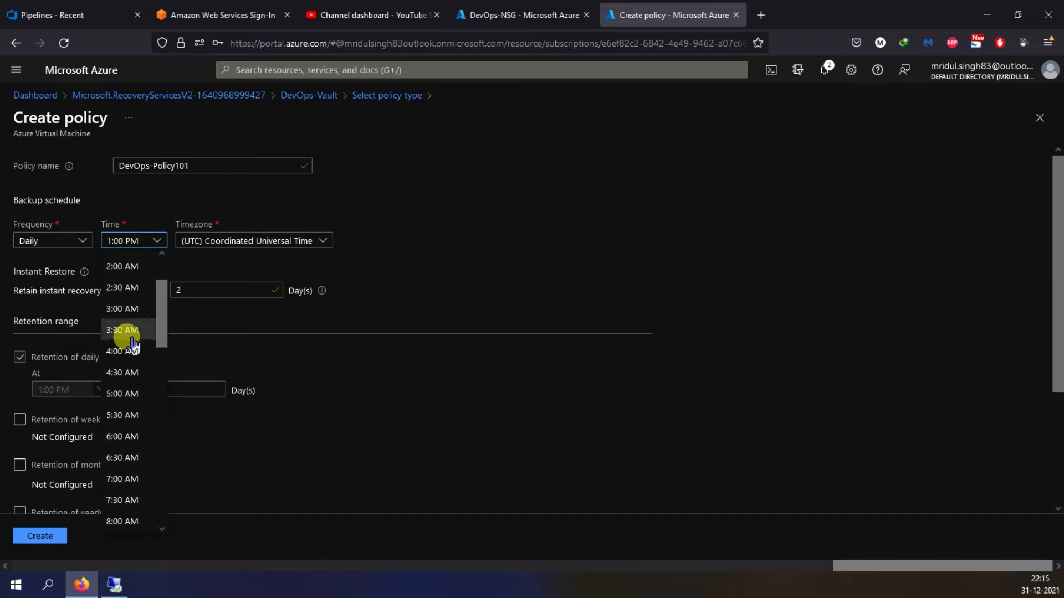
pyautogui.click(116, 292)
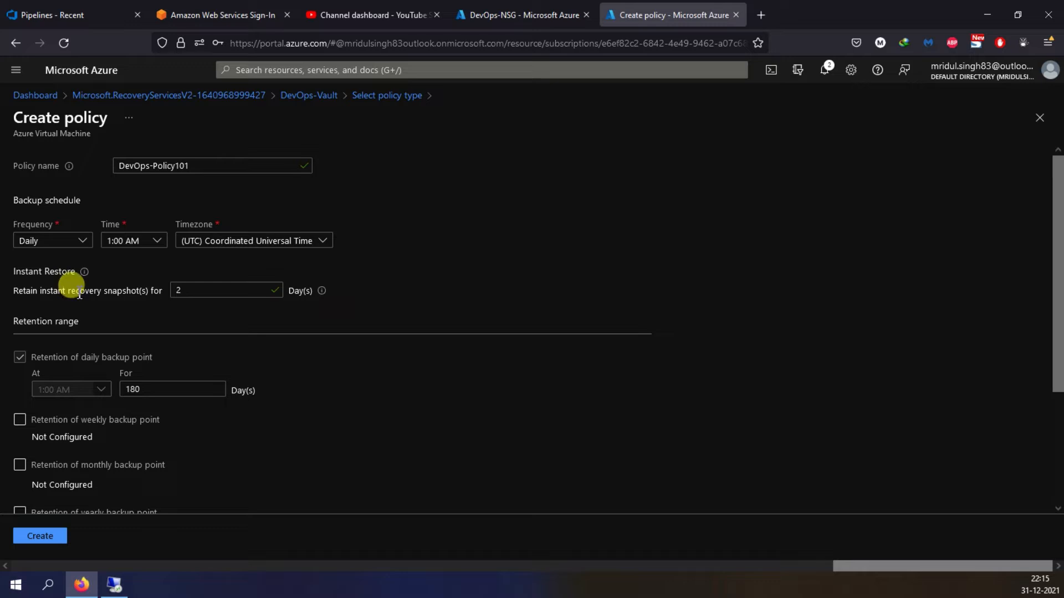
# - Set the instant recovery snapshot retention to 2 days
pyautogui.doubleClick(200, 289)
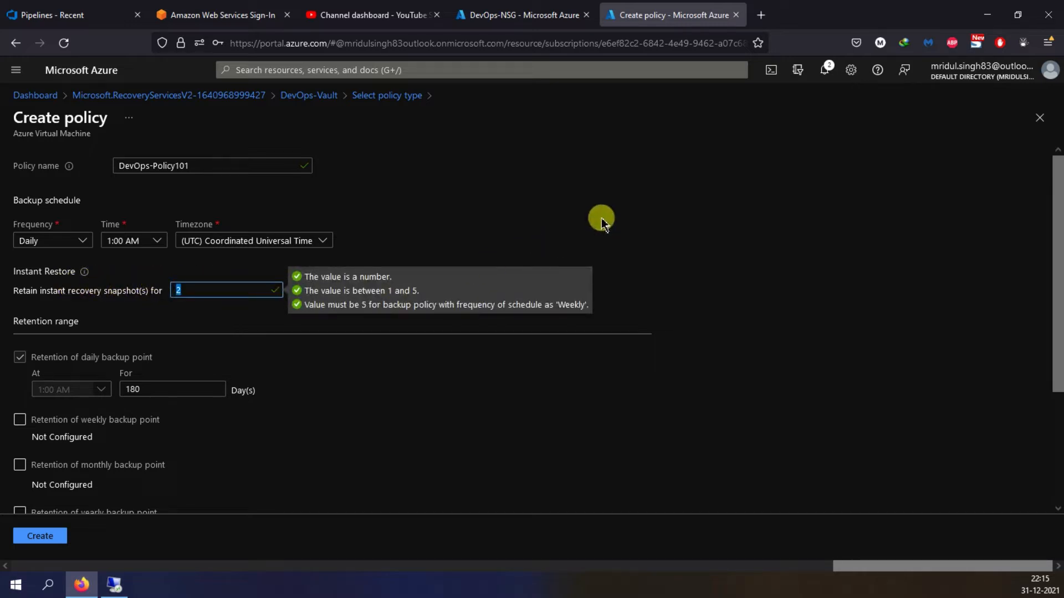
pyautogui.click(729, 249)
pyautogui.moveTo(185, 291); pyautogui.dragTo(171, 294)
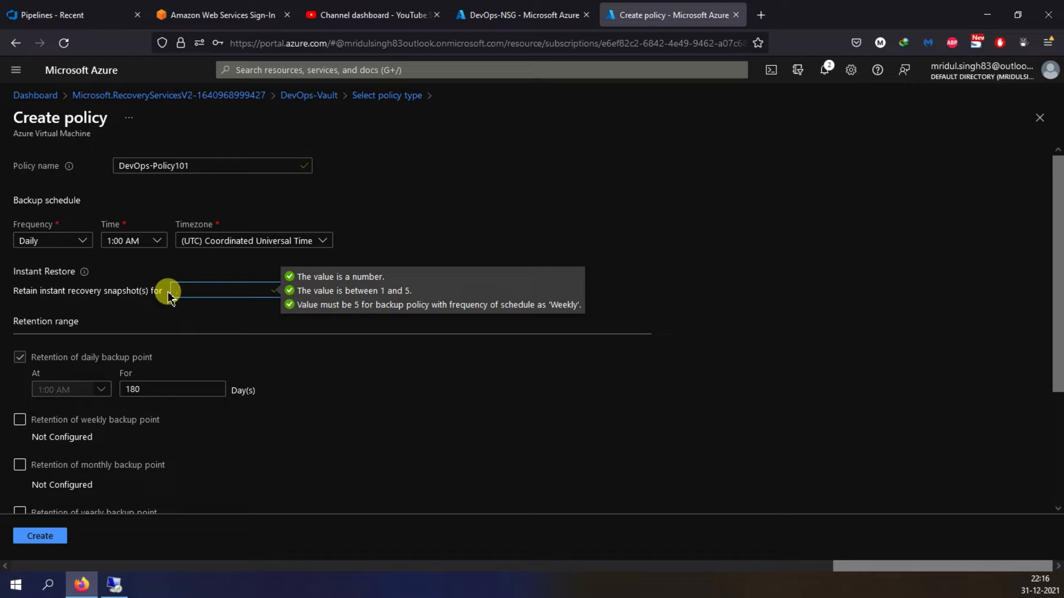
pyautogui.write('2')
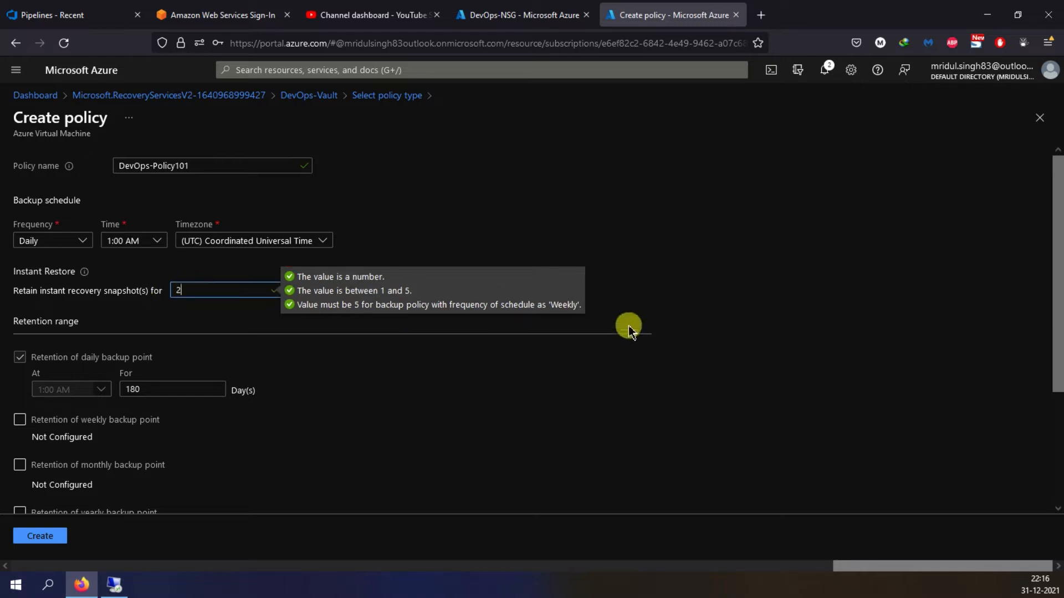
pyautogui.click(629, 326)
# - Try a daily backup point retention of 30 days and of 2 days
pyautogui.scroll(-1, 554, 283)
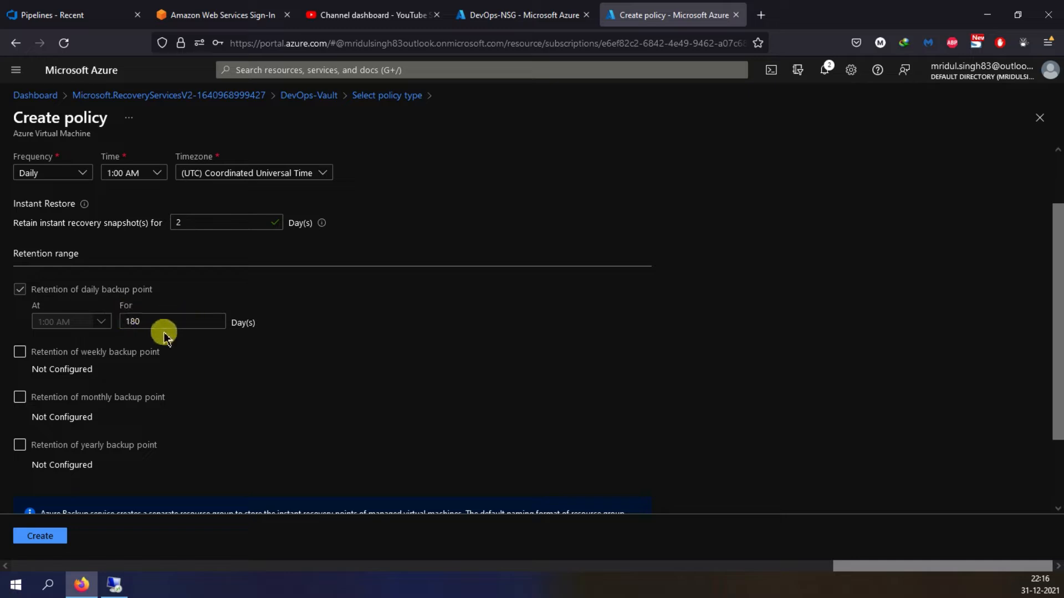
pyautogui.doubleClick(143, 322)
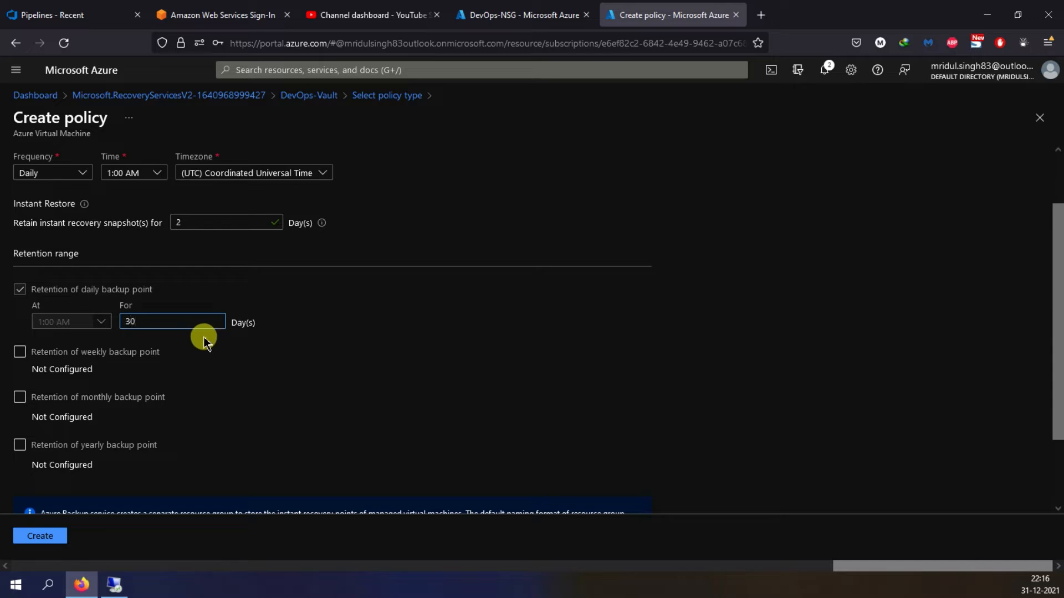
pyautogui.click(382, 323)
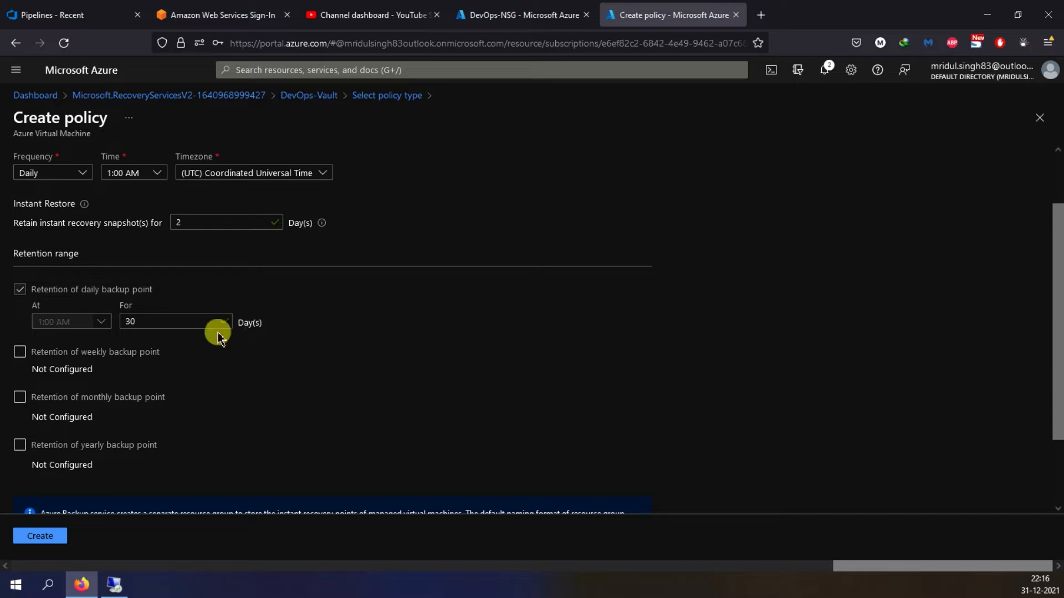
pyautogui.moveTo(161, 318); pyautogui.dragTo(105, 316)
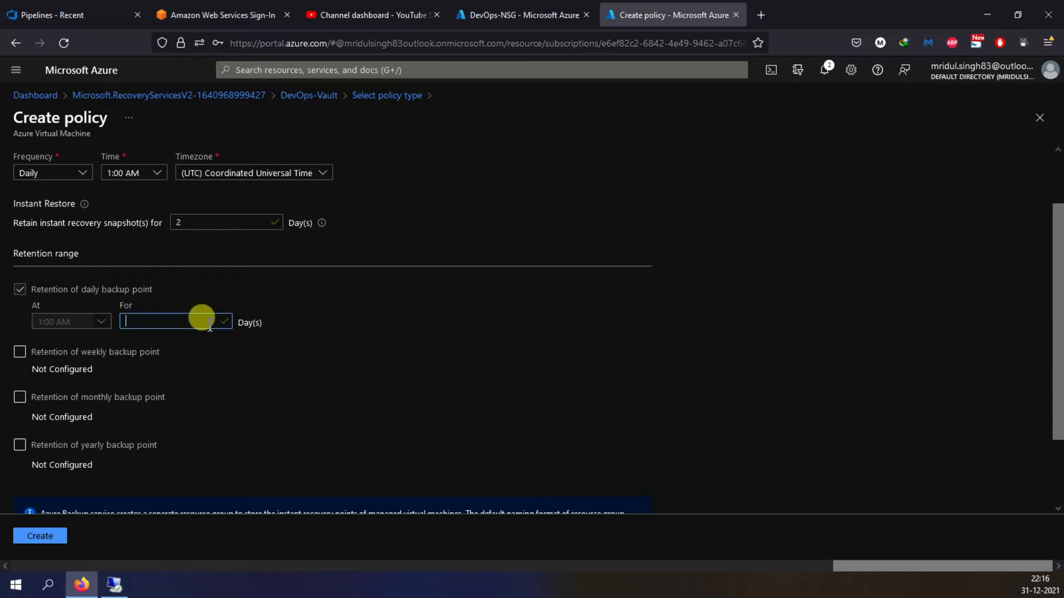
pyautogui.write('2')
pyautogui.click(399, 325)
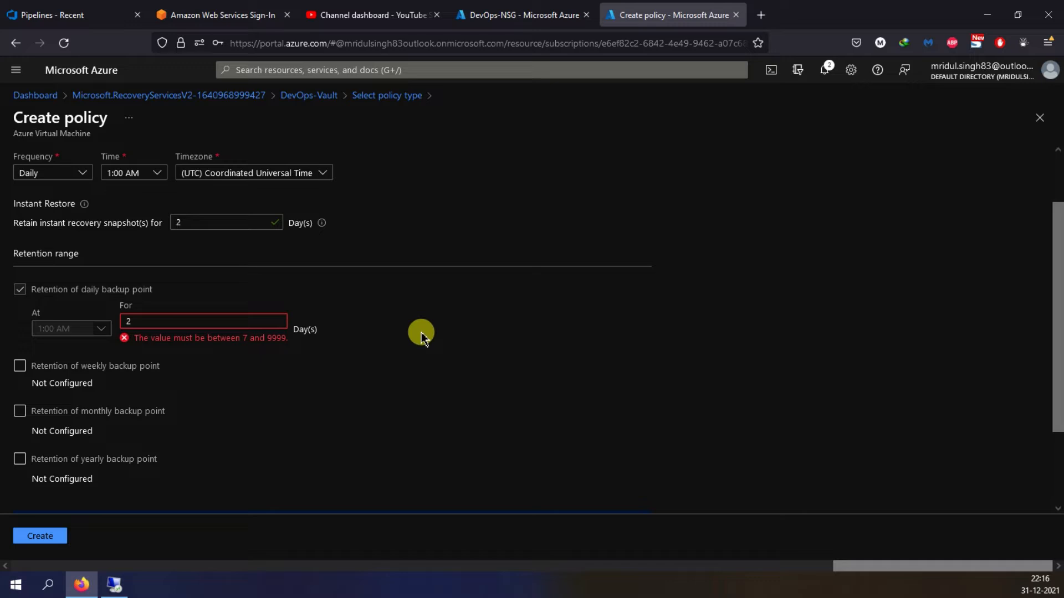
# - Set the retention of the daily backup point to 7 days
pyautogui.moveTo(141, 317); pyautogui.dragTo(106, 320)
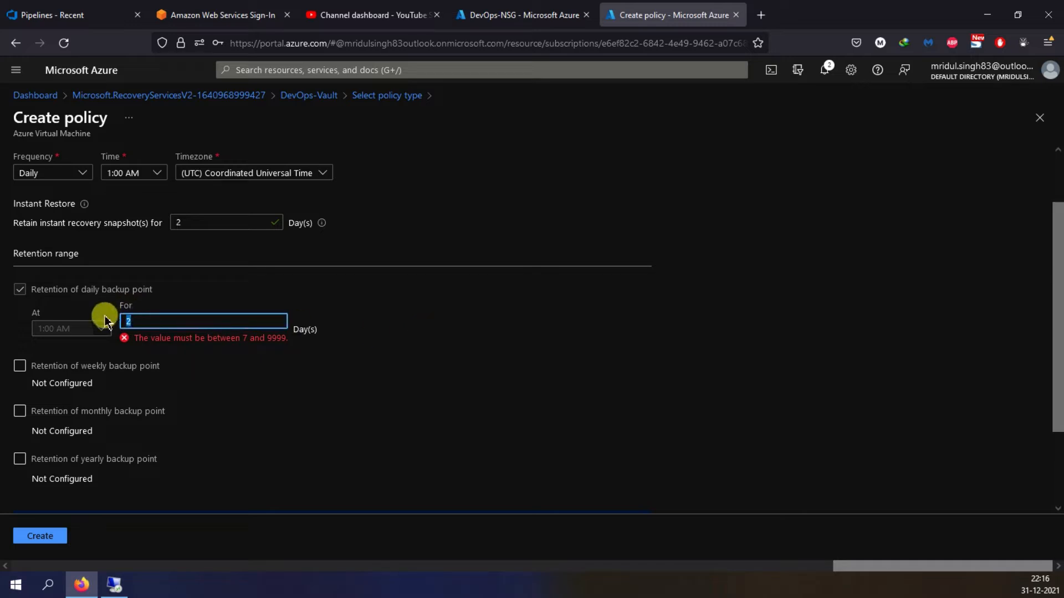
pyautogui.write('7')
pyautogui.click(429, 343)
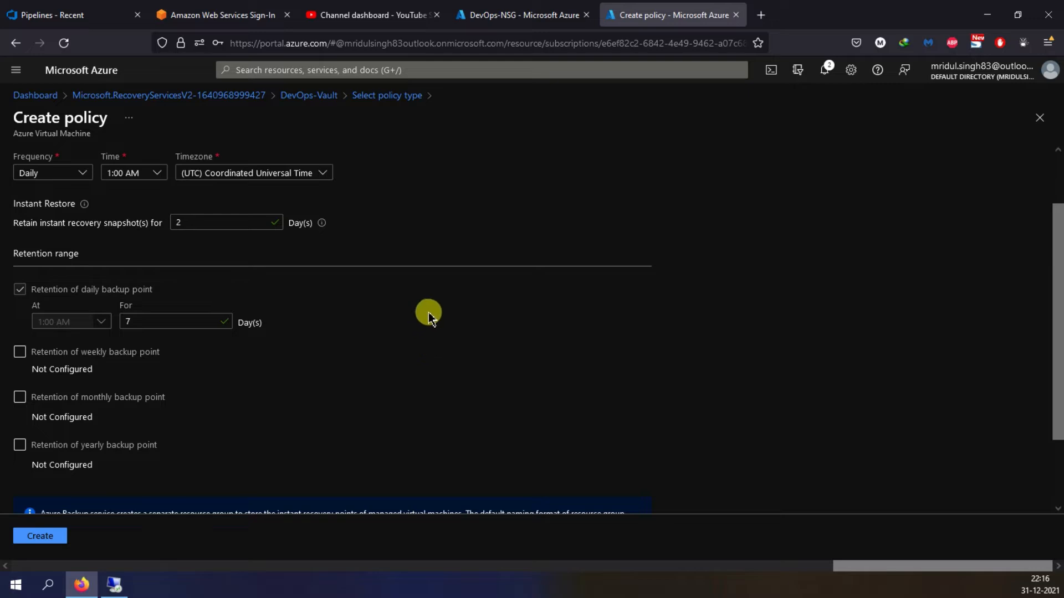
# - Try out the weekly and monthly backup point retention options and switch them off again
pyautogui.scroll(-1, 388, 288)
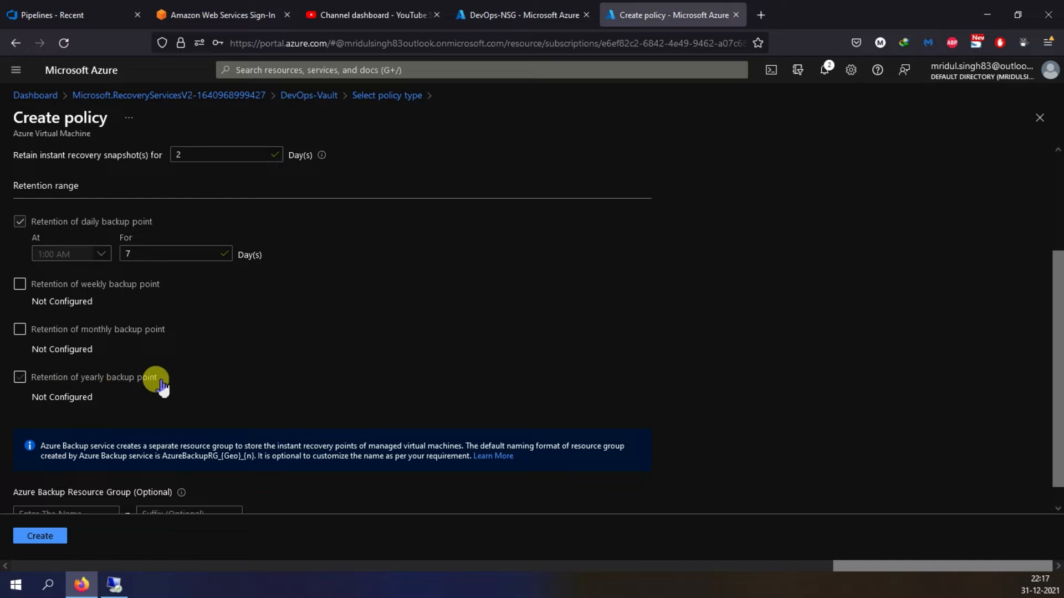
pyautogui.click(20, 285)
pyautogui.click(20, 284)
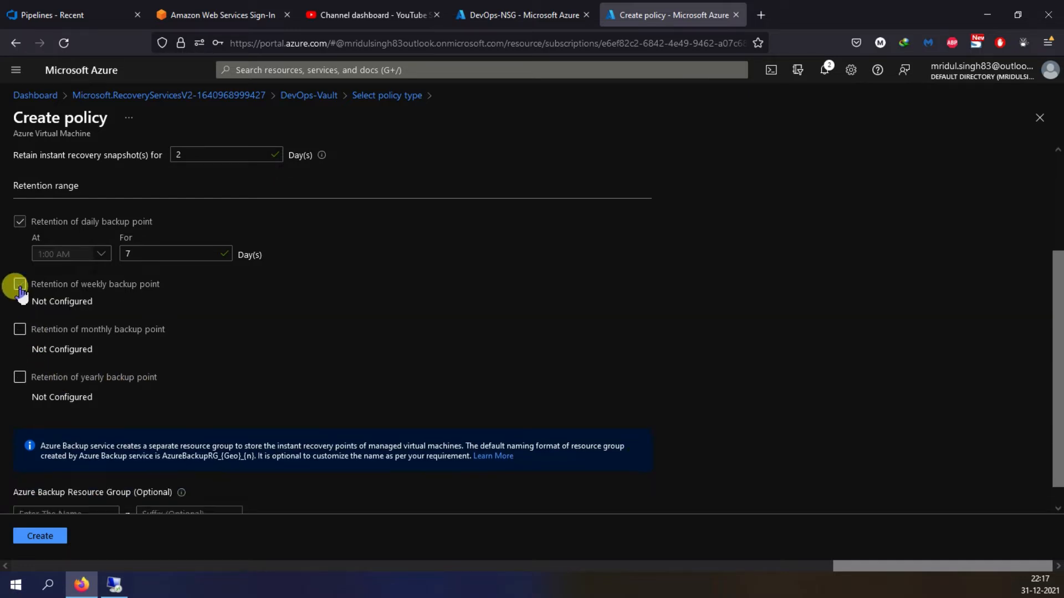
pyautogui.click(20, 330)
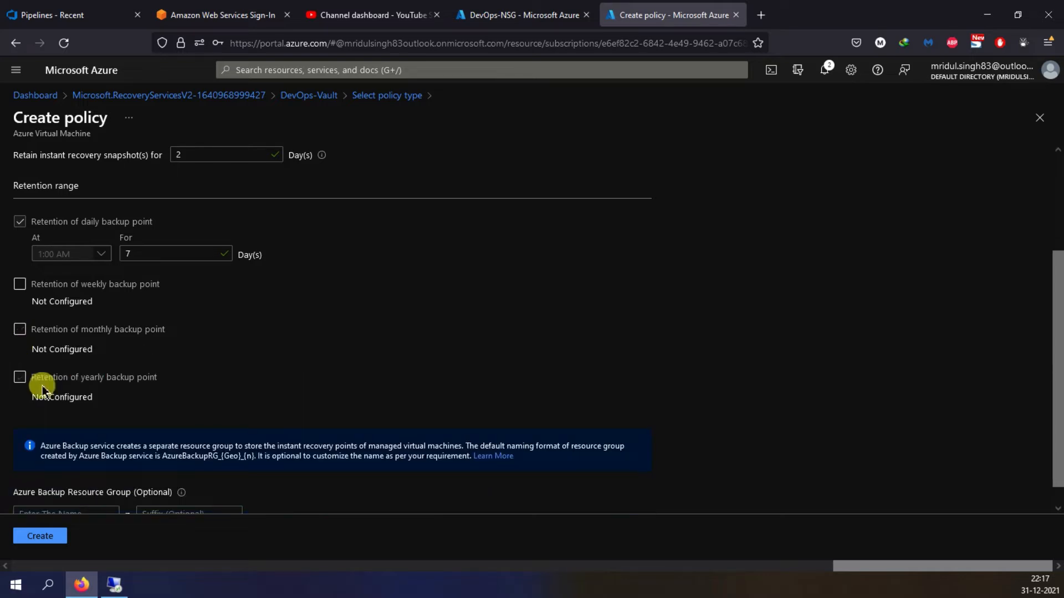
pyautogui.scroll(-1, 348, 337)
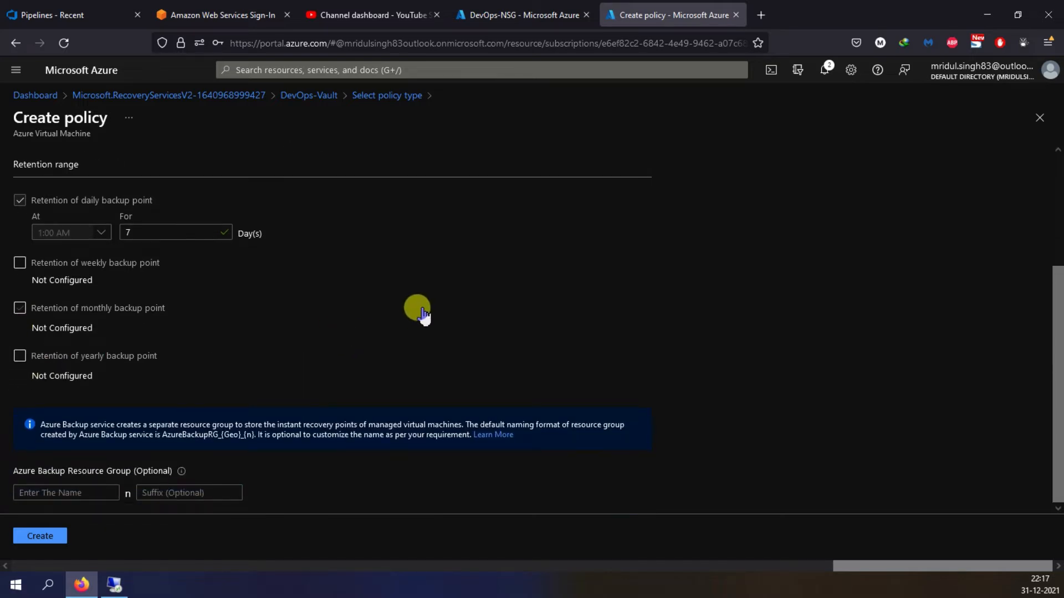
pyautogui.scroll(3, 421, 313)
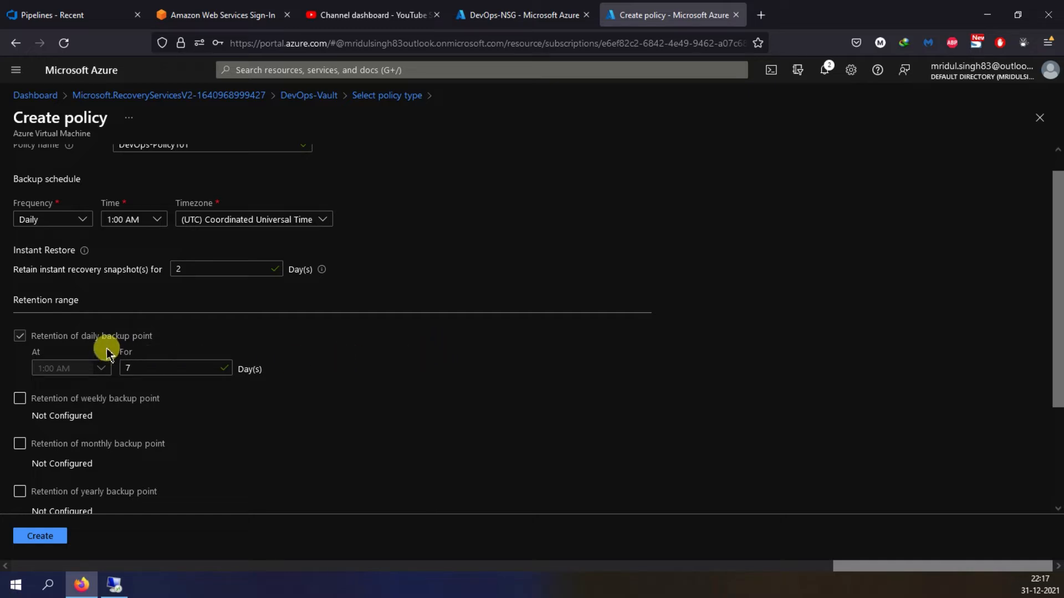
pyautogui.scroll(-3, 398, 344)
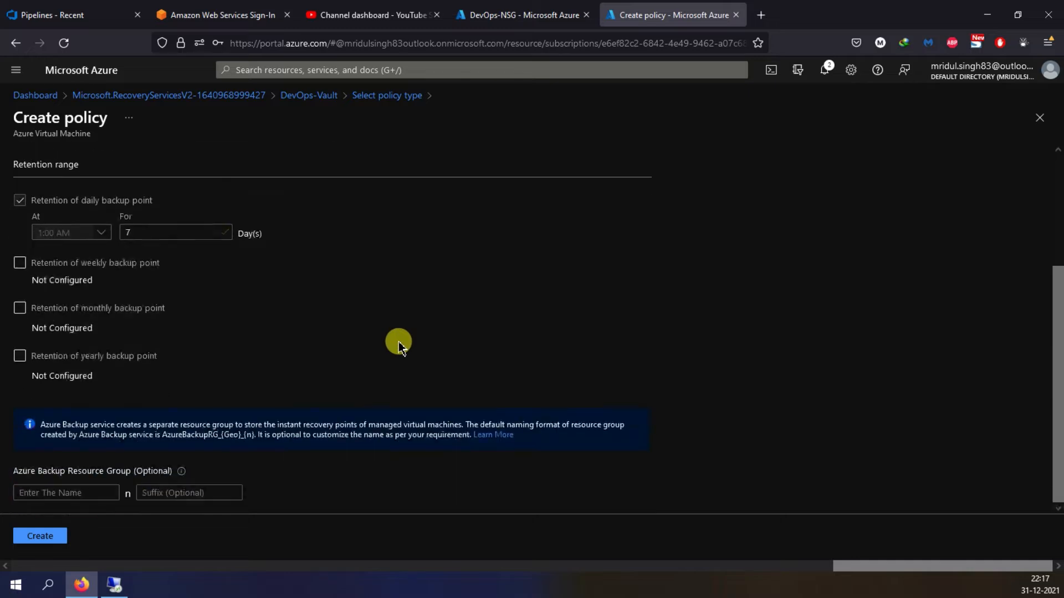
pyautogui.click(19, 263)
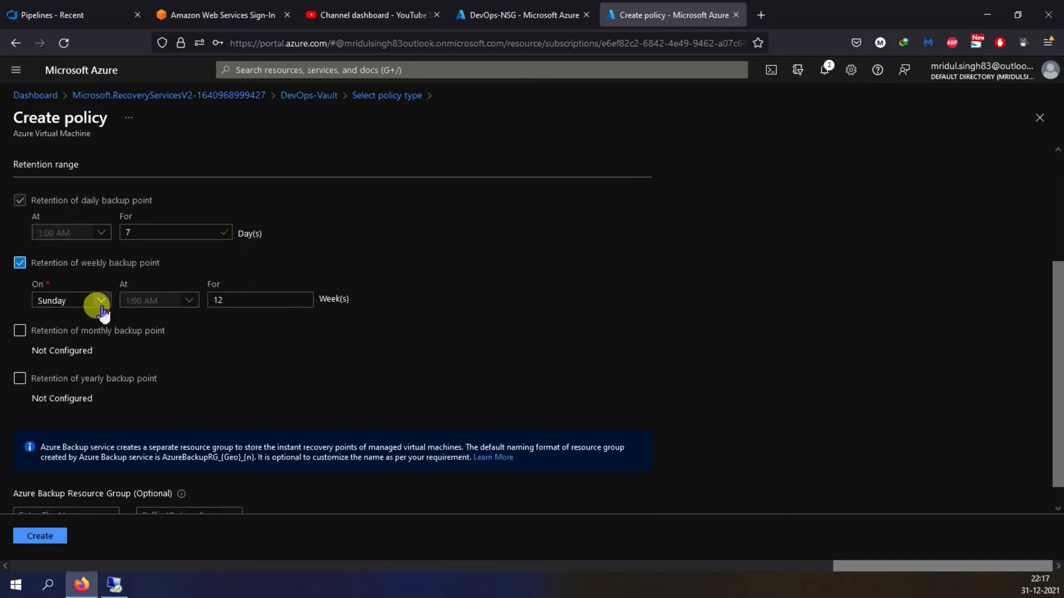
pyautogui.click(19, 263)
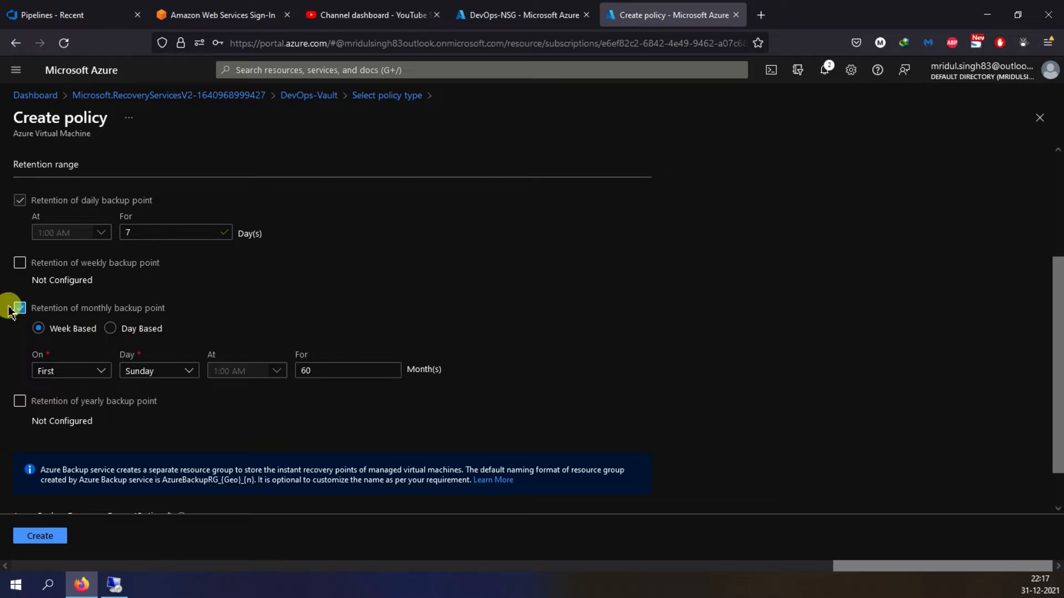
pyautogui.click(51, 317)
# - Create the backup policy and close its deployment overview
pyautogui.click(49, 535)
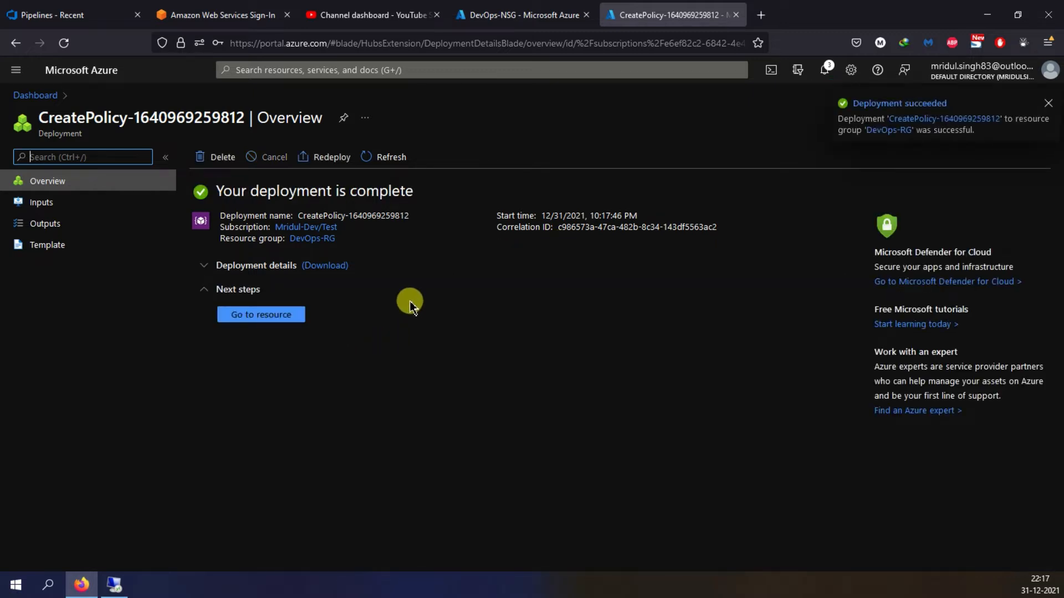
pyautogui.click(1047, 105)
pyautogui.click(1038, 118)
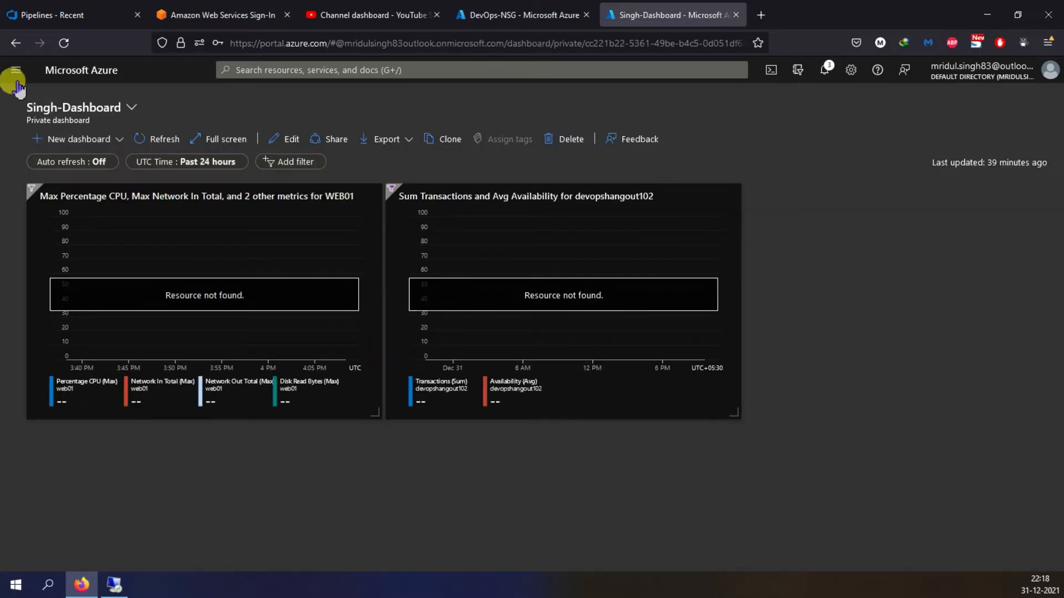
# - Open the list of Recovery Services vaults from the portal's services
pyautogui.click(16, 78)
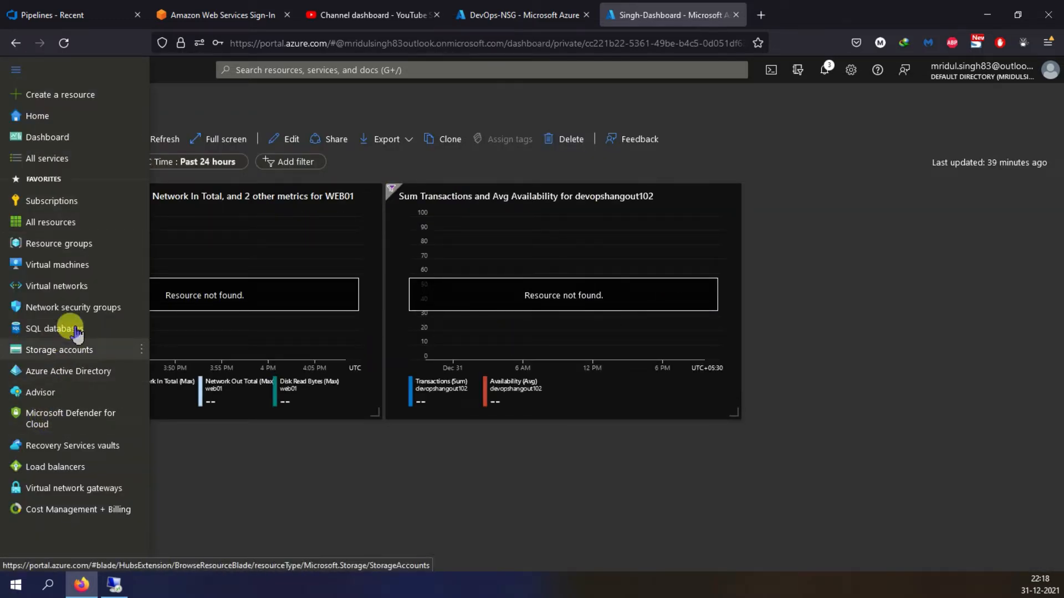
pyautogui.click(72, 446)
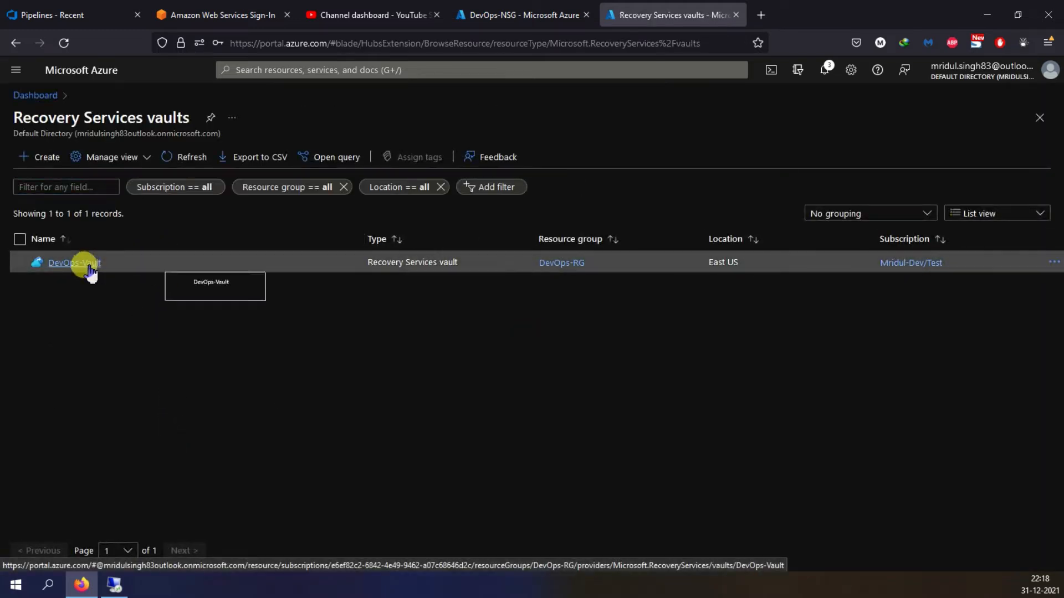
# - Open the Backup getting-started page of the DevOps-Vault Recovery Services vault
pyautogui.click(90, 271)
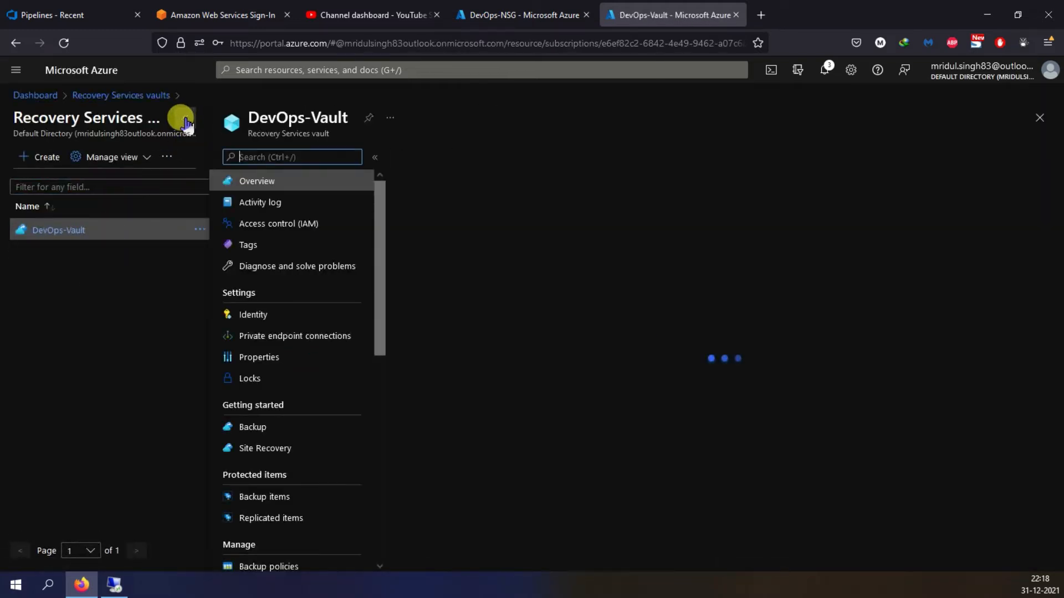
pyautogui.scroll(-2, 112, 360)
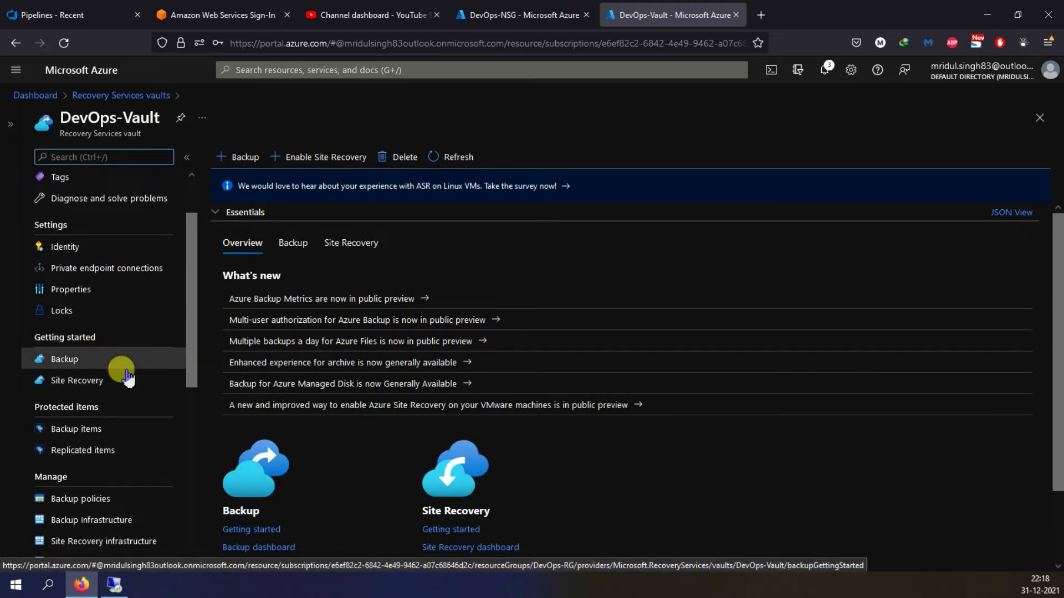
pyautogui.click(118, 362)
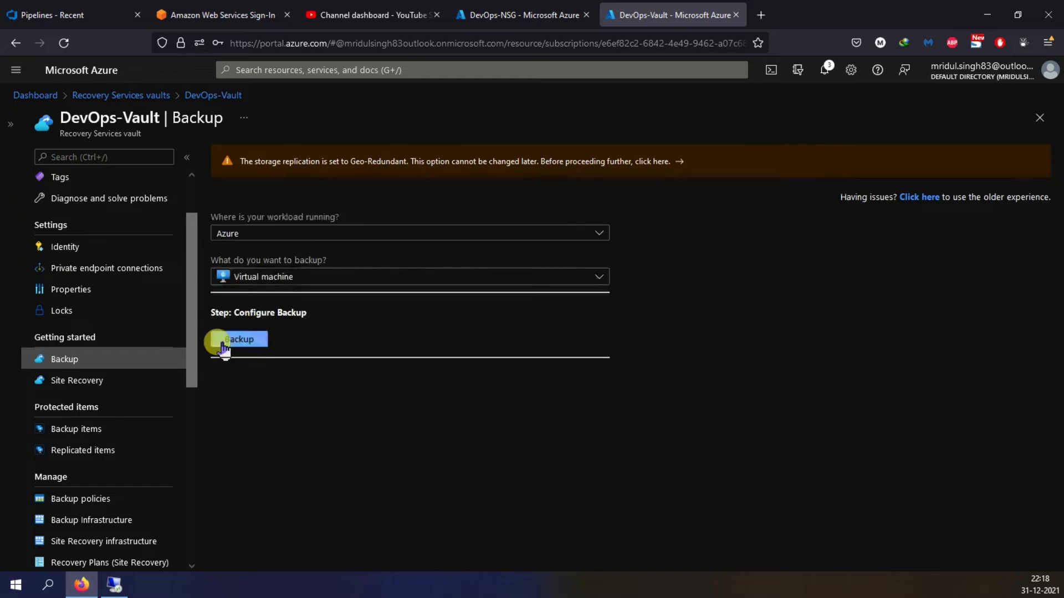
# - Try On-Premises as the workload location with Hyper-V Virtual Machine as the item to back up
pyautogui.click(368, 236)
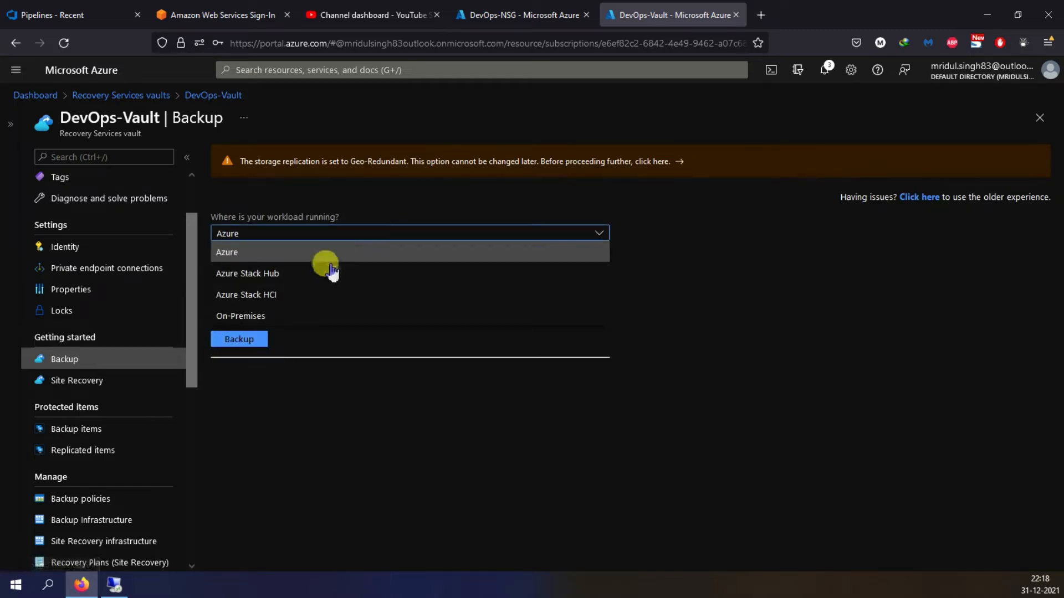
pyautogui.click(252, 318)
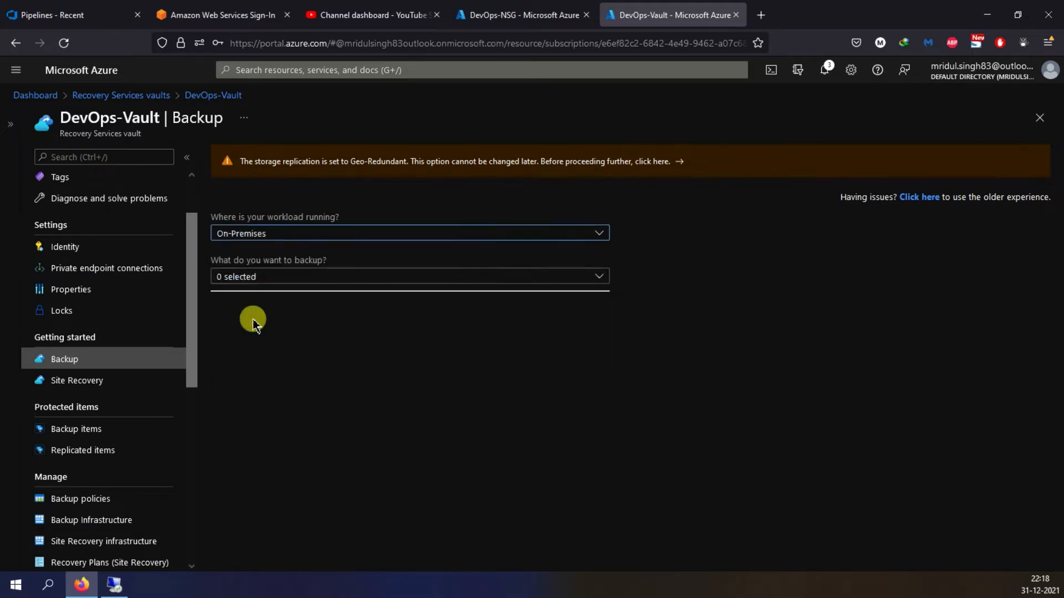
pyautogui.click(318, 276)
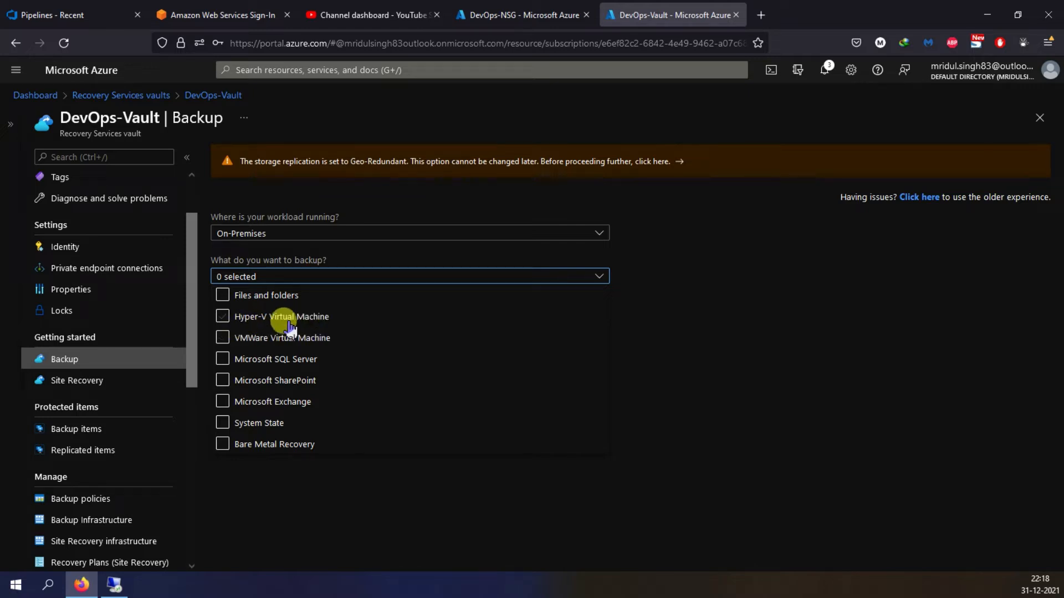
pyautogui.click(224, 318)
pyautogui.click(634, 326)
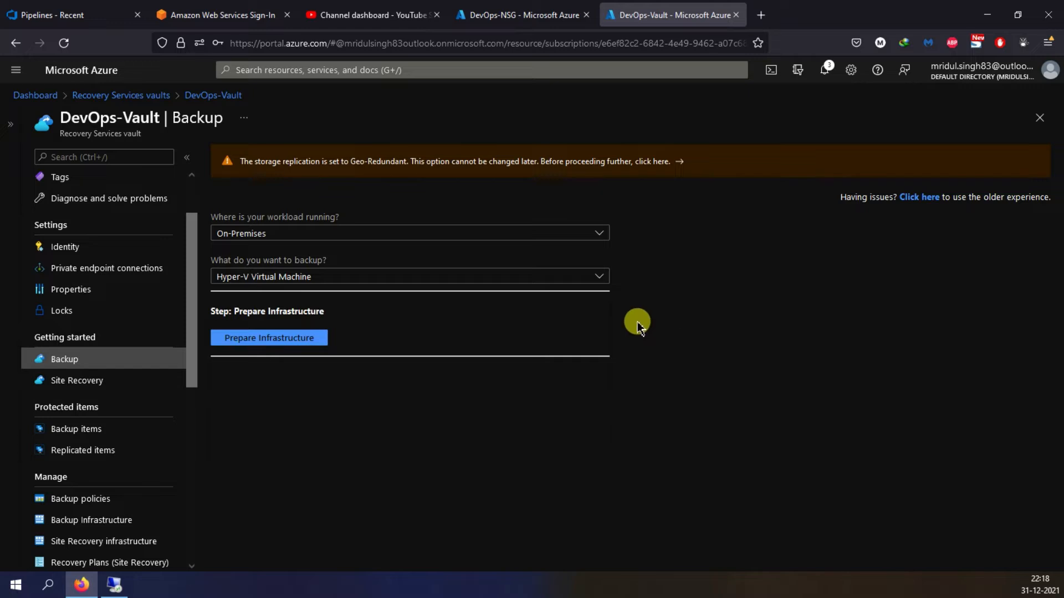
# - Try VMWare Virtual Machine instead of Hyper-V, clear it, and return the workload location to Azure
pyautogui.click(244, 278)
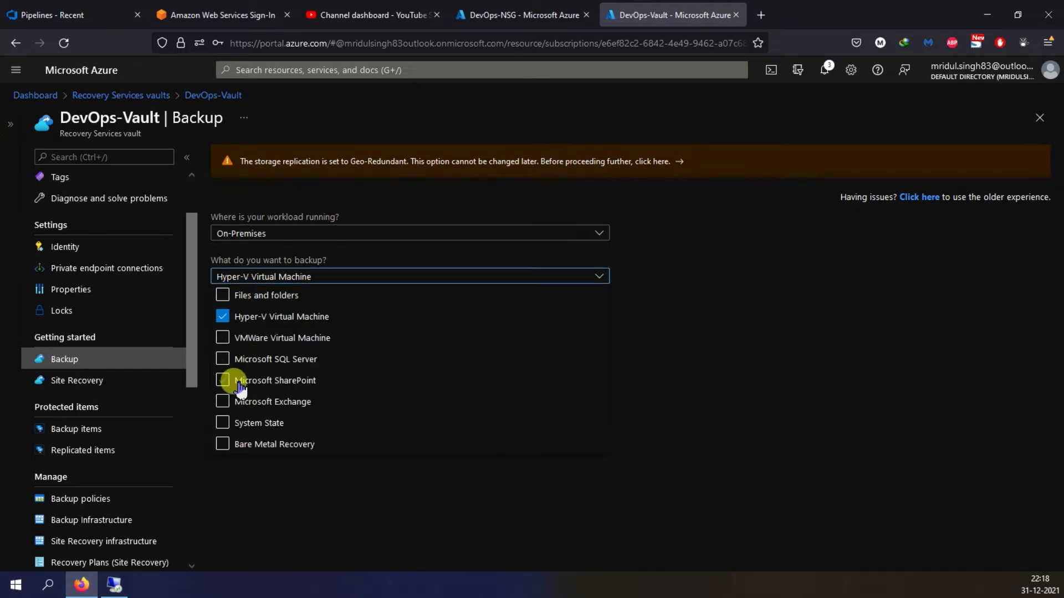
pyautogui.click(222, 339)
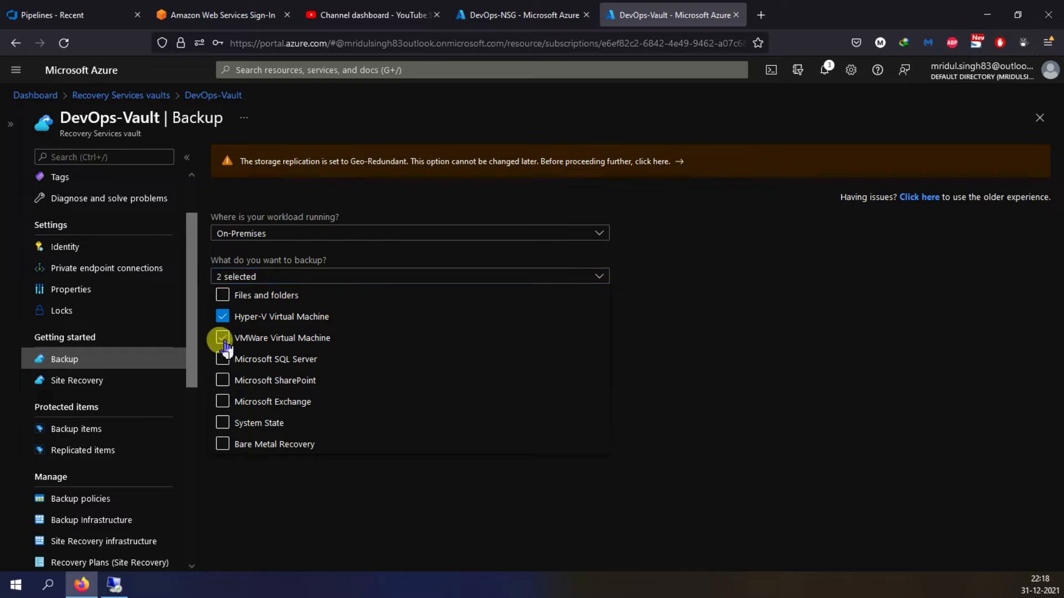
pyautogui.click(223, 317)
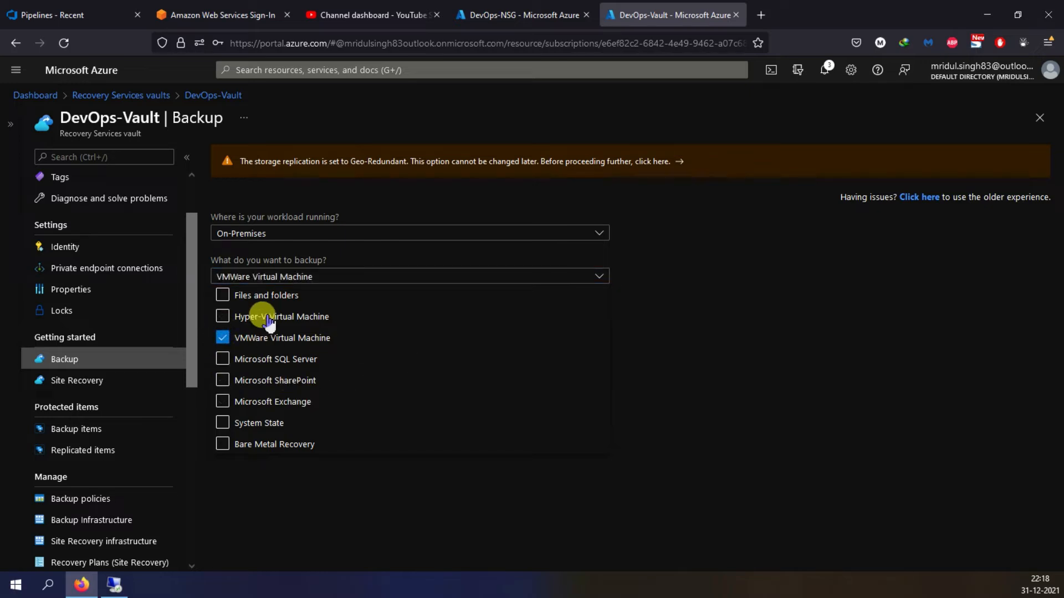
pyautogui.click(222, 337)
pyautogui.click(417, 297)
pyautogui.click(224, 294)
pyautogui.click(539, 233)
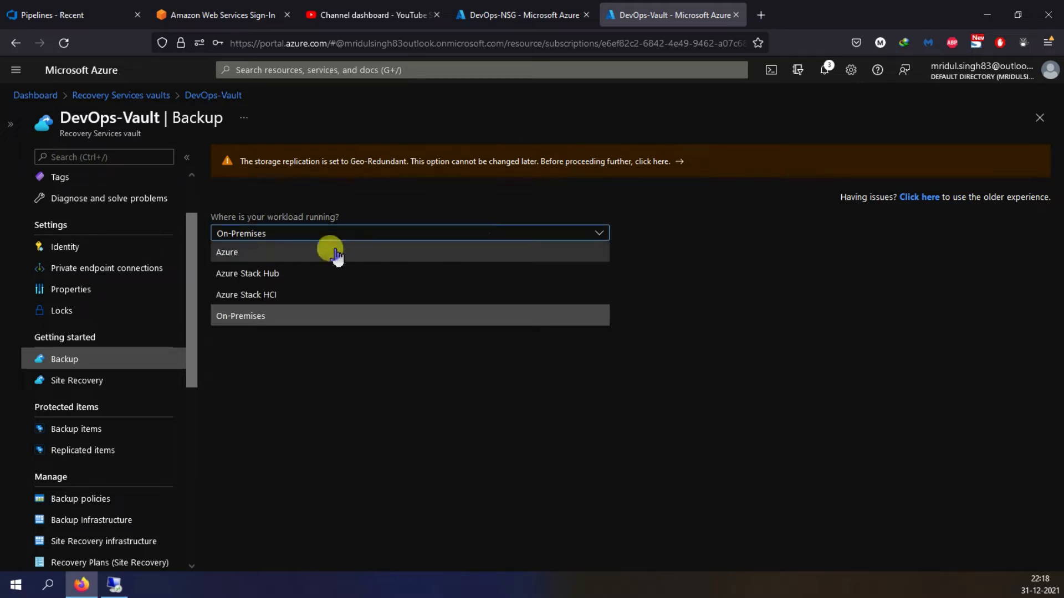
pyautogui.click(246, 253)
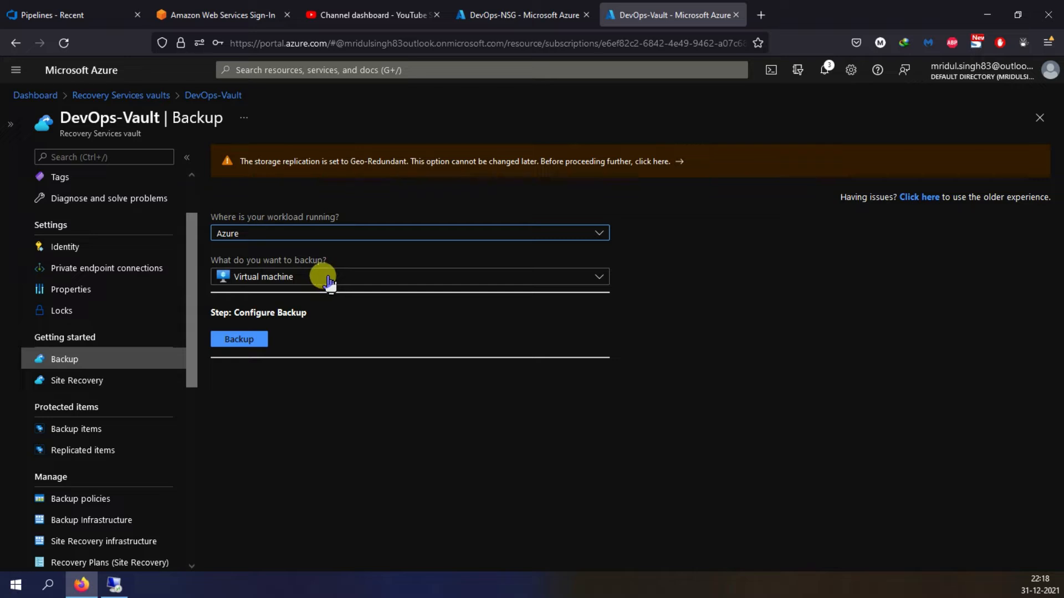
# - Keep Virtual machine as the Azure item to back up and start its backup configuration
pyautogui.click(328, 281)
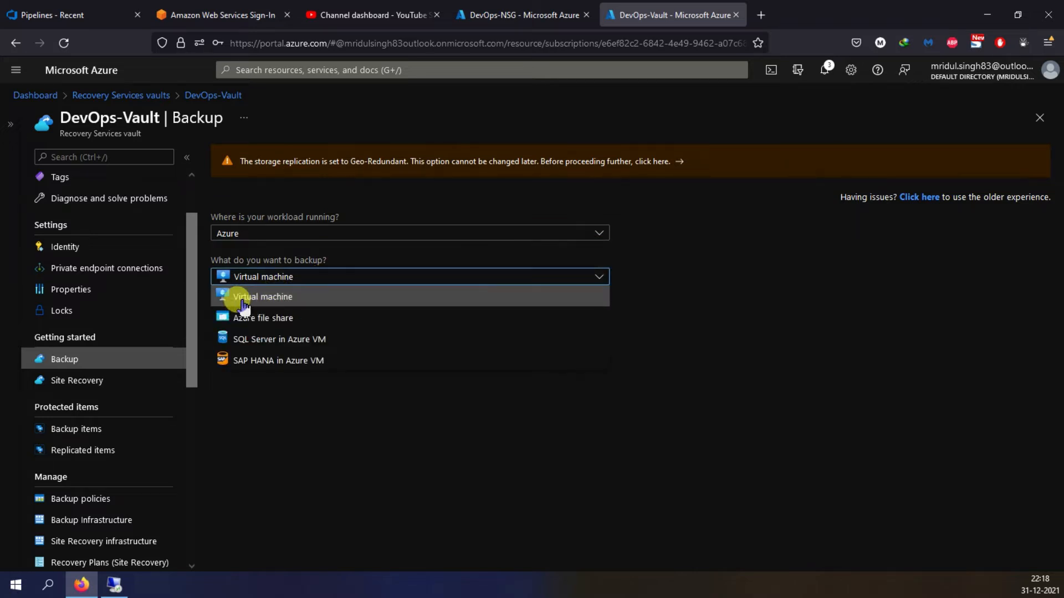
pyautogui.click(320, 427)
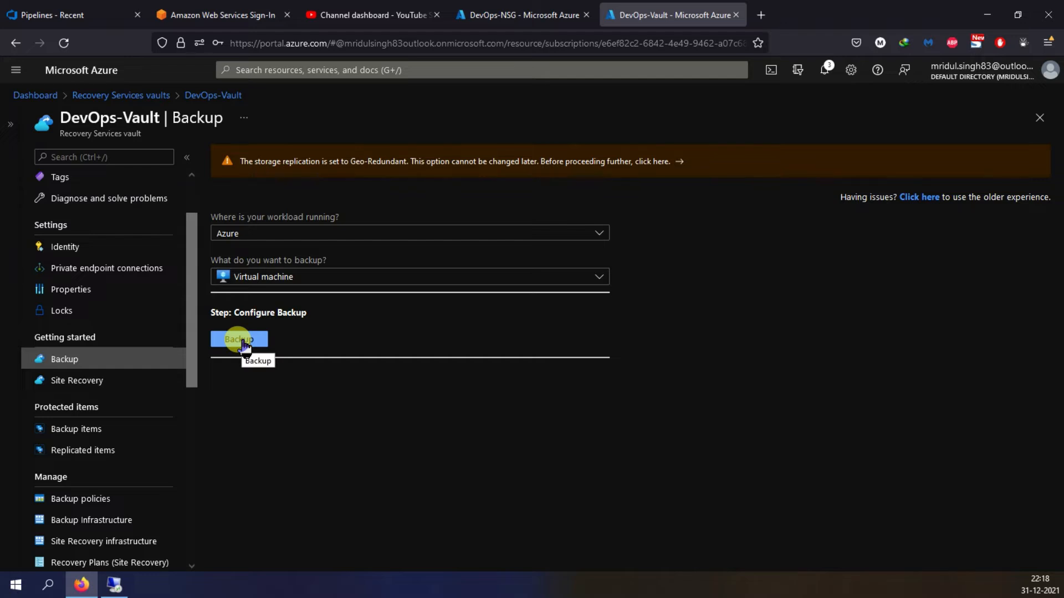
pyautogui.click(243, 340)
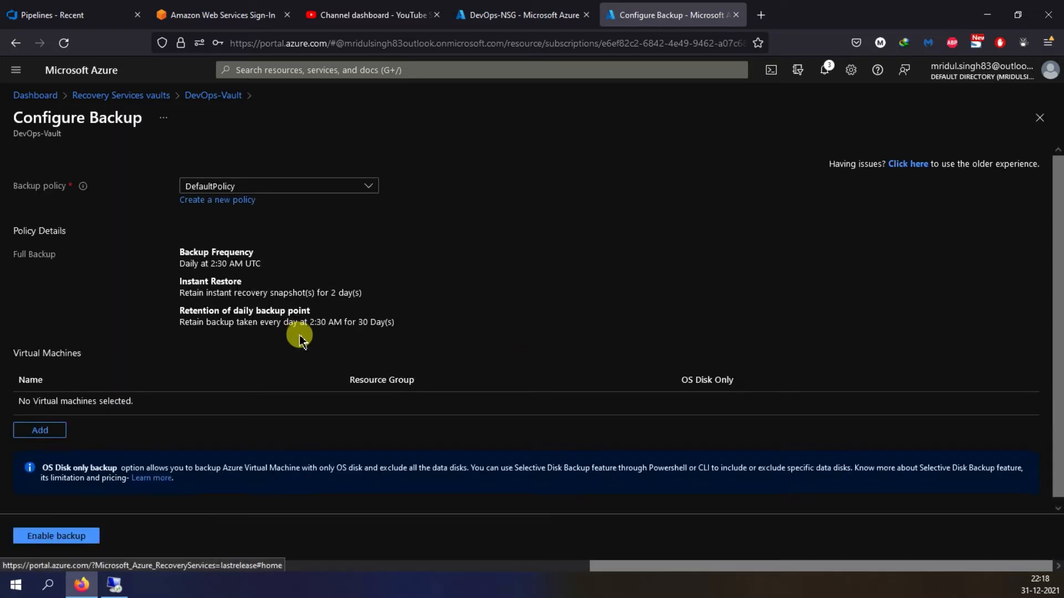
# - Choose DevOps-Policy101 as the backup policy and review its frequency and retention details
pyautogui.click(363, 188)
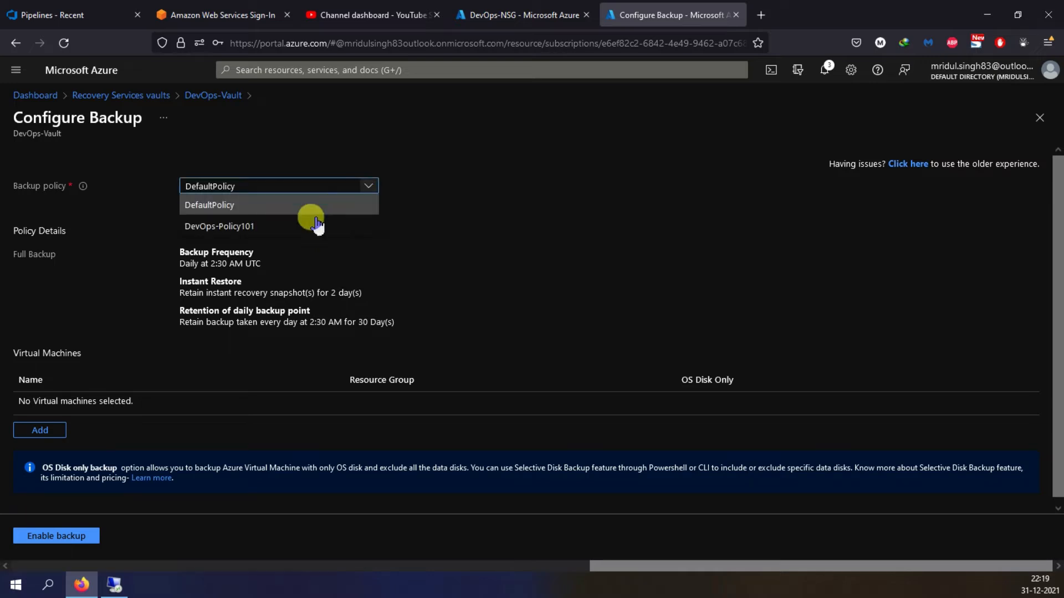
pyautogui.click(221, 227)
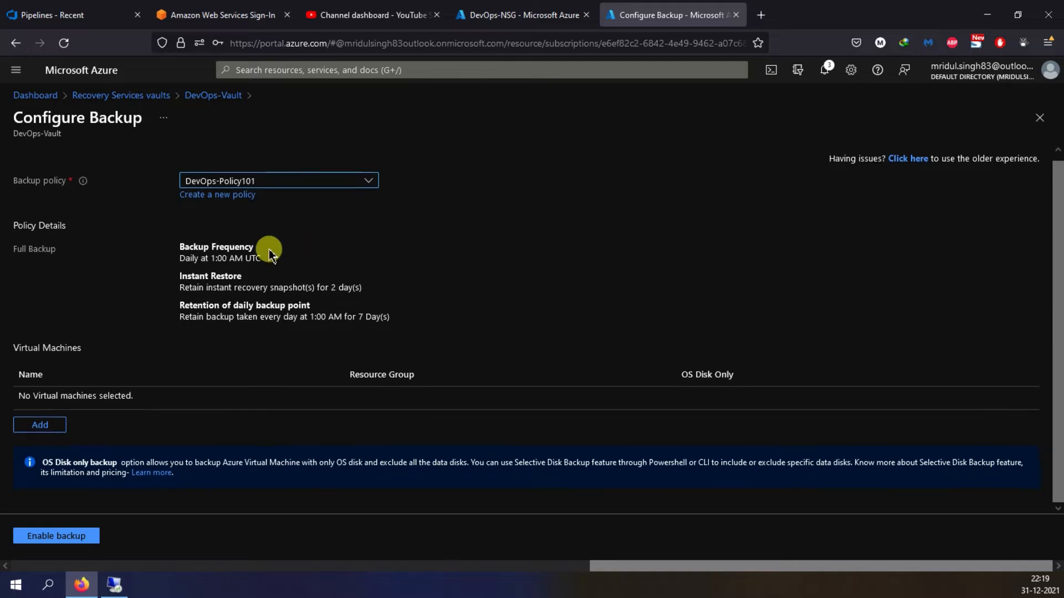
pyautogui.moveTo(182, 246); pyautogui.dragTo(373, 309)
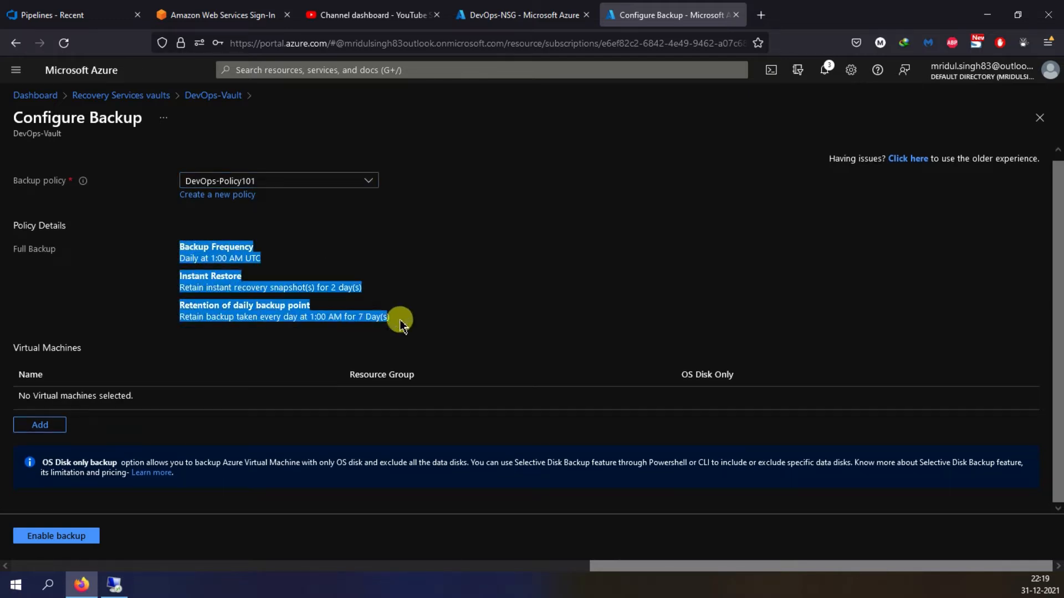
pyautogui.click(482, 287)
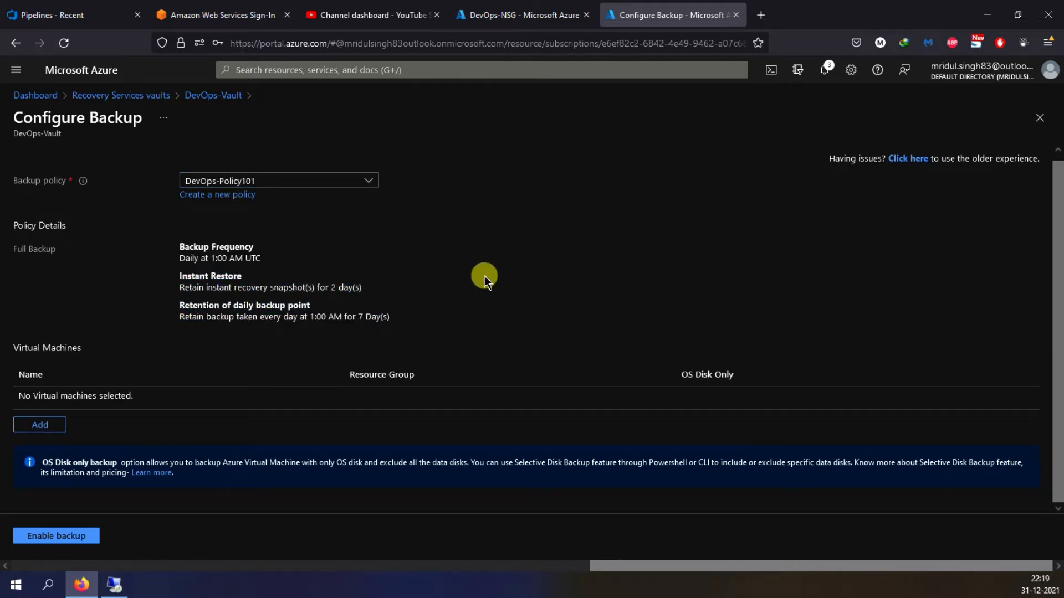
# - Add the WEB01 virtual machine to the backup configuration and enable the backup
pyautogui.click(41, 426)
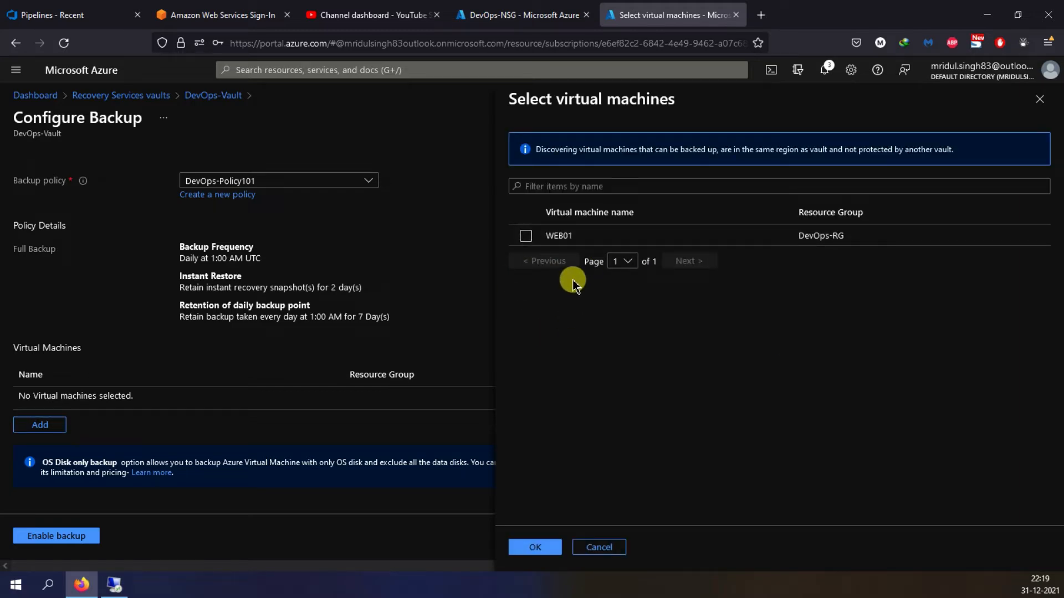
pyautogui.click(526, 237)
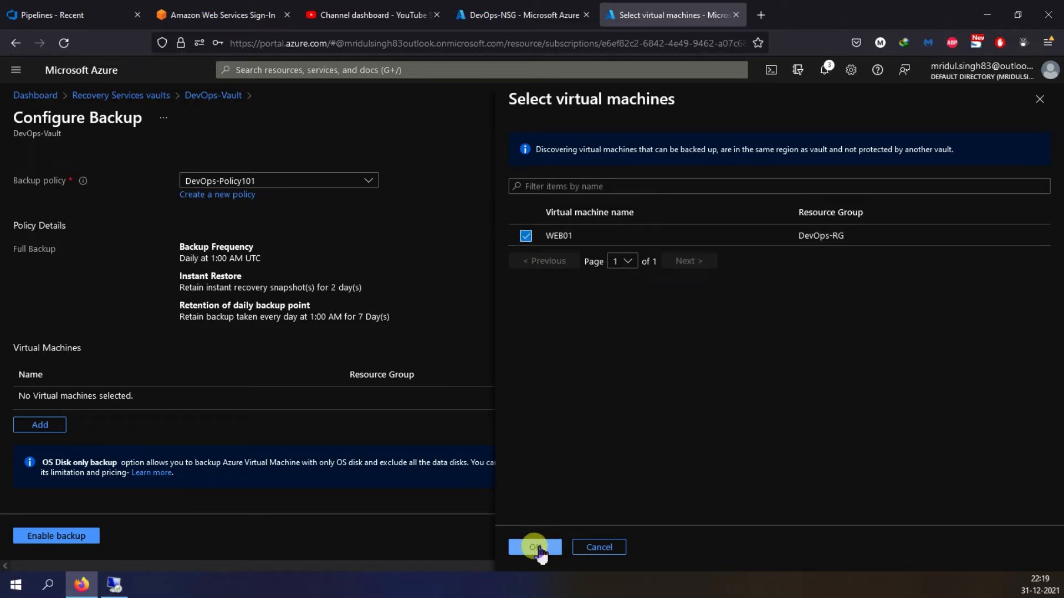
pyautogui.click(535, 547)
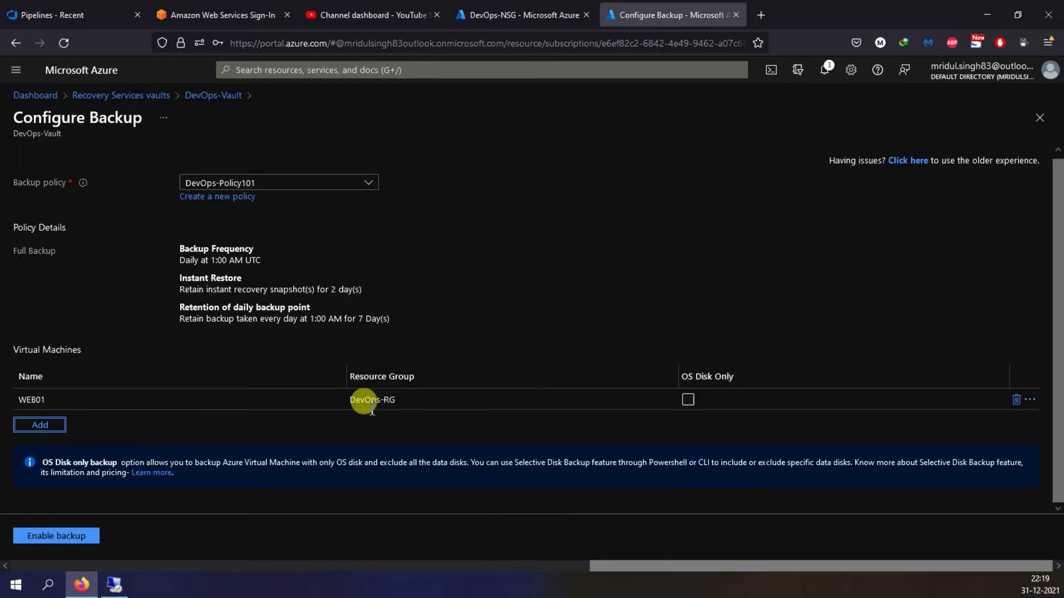
pyautogui.click(71, 538)
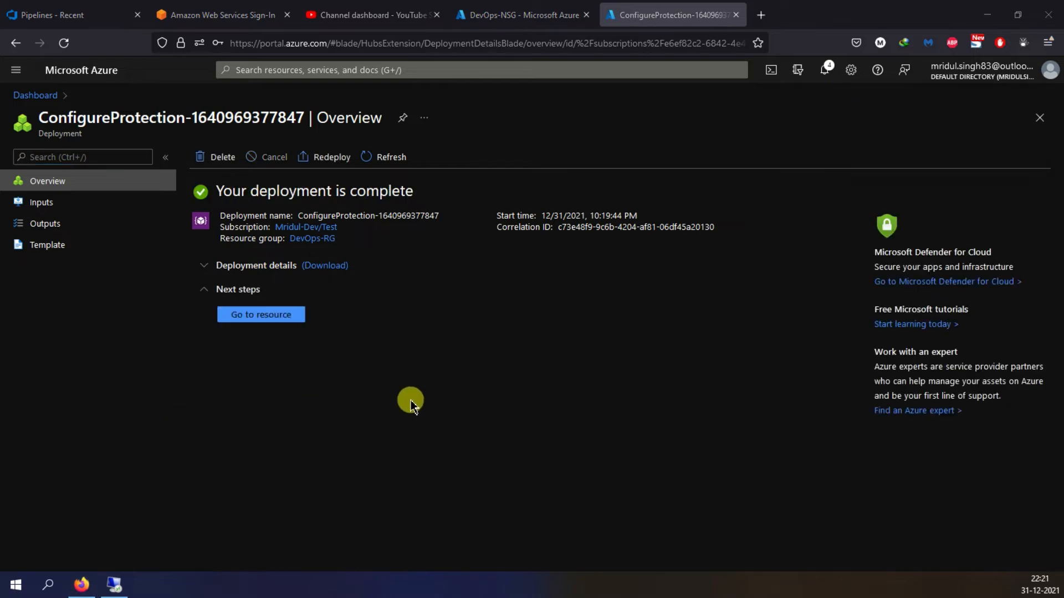
# - Open the vault's Azure Virtual Machine backup items from the finished deployment and check the portal notifications
pyautogui.click(278, 312)
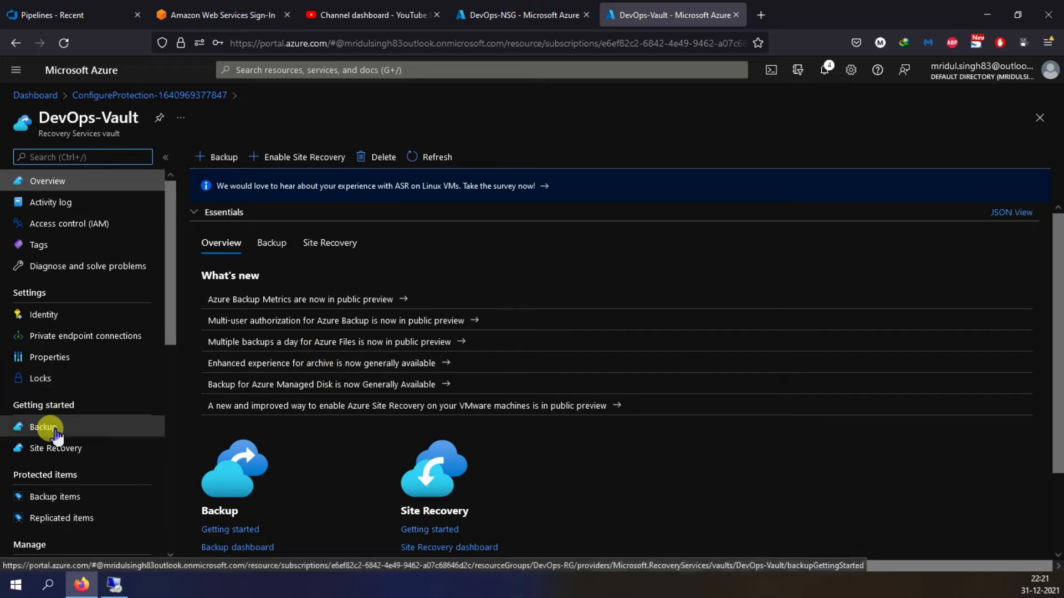
pyautogui.click(53, 496)
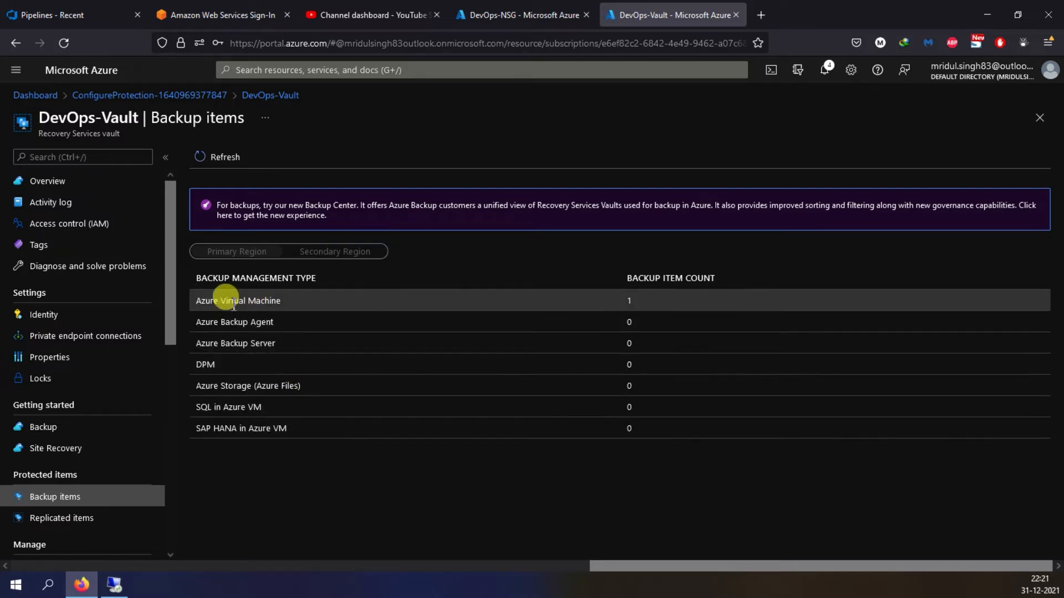
pyautogui.moveTo(195, 300); pyautogui.dragTo(282, 302)
pyautogui.click(269, 301)
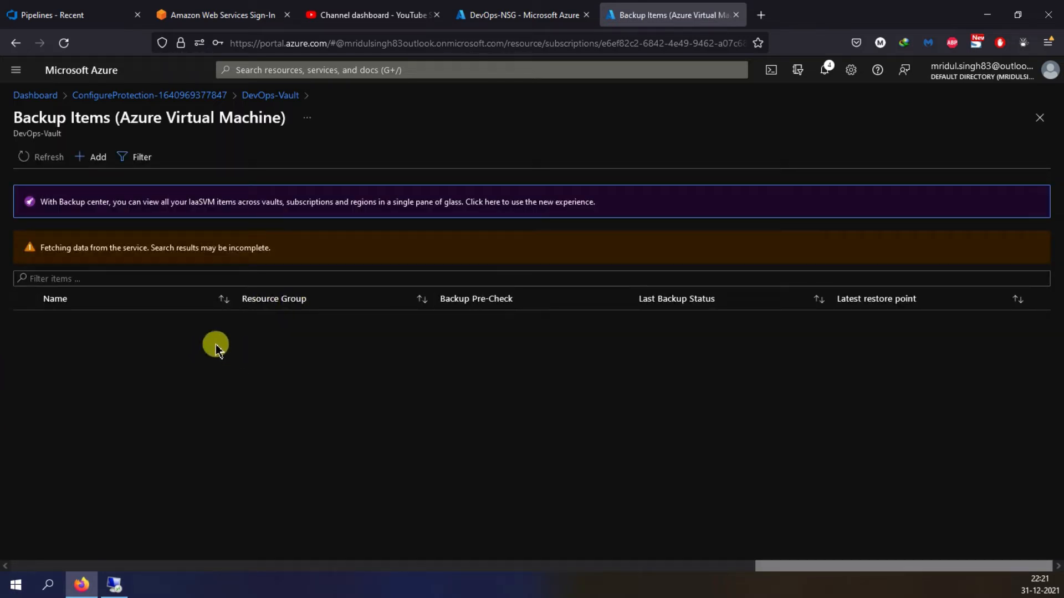
pyautogui.click(828, 71)
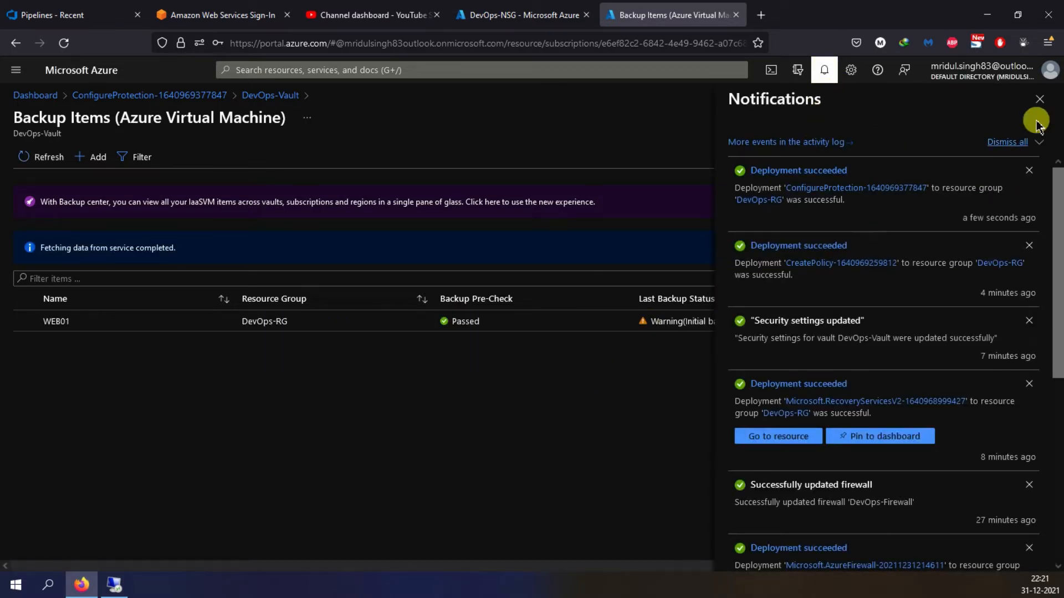
pyautogui.click(1039, 100)
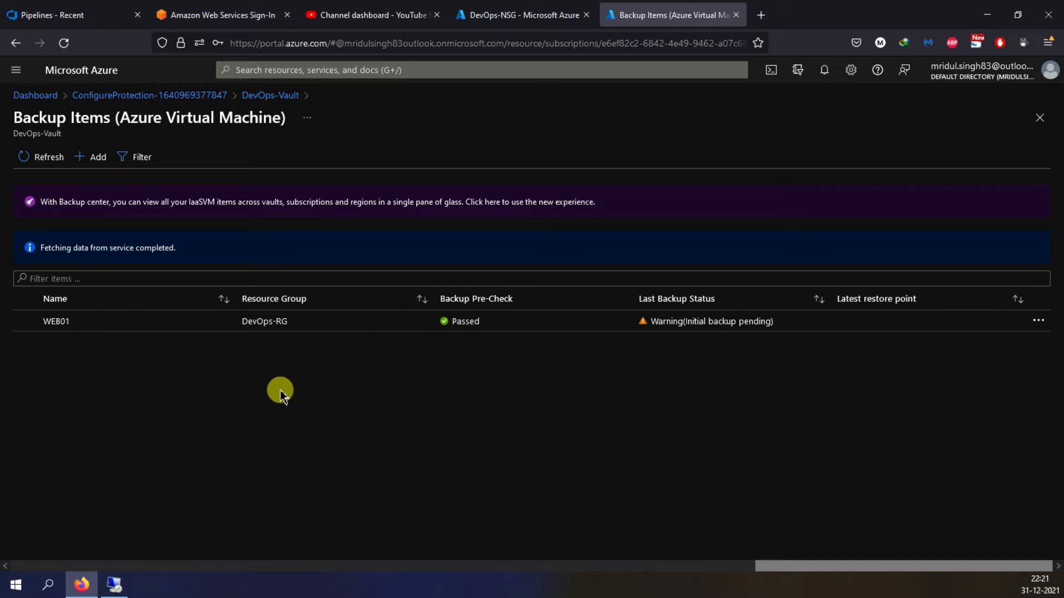
# - Trigger an on-demand backup of WEB01, retained till 01/30/2022
pyautogui.click(93, 325)
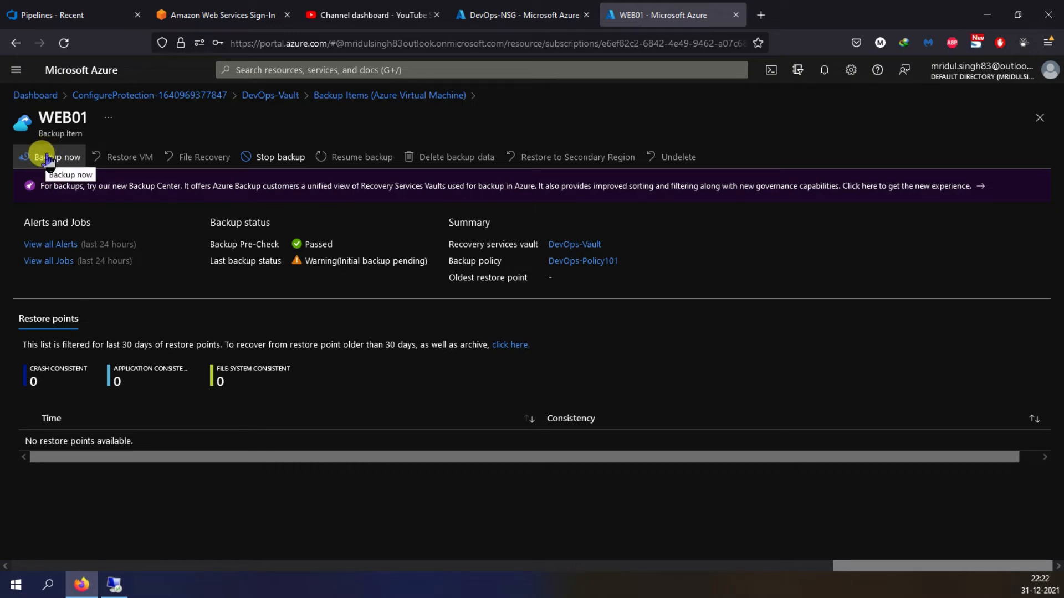
pyautogui.click(47, 159)
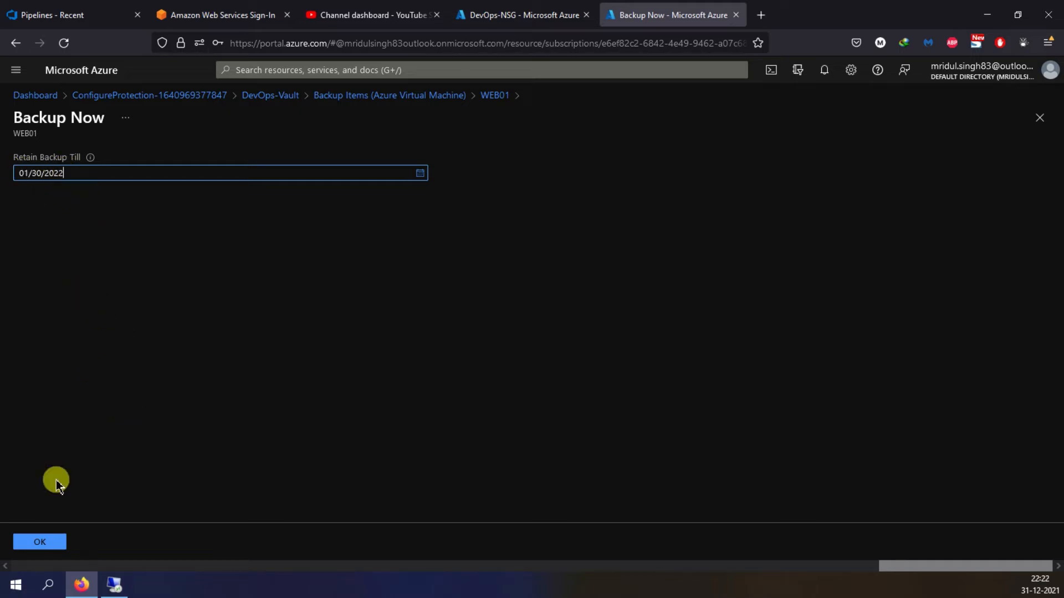
pyautogui.click(43, 543)
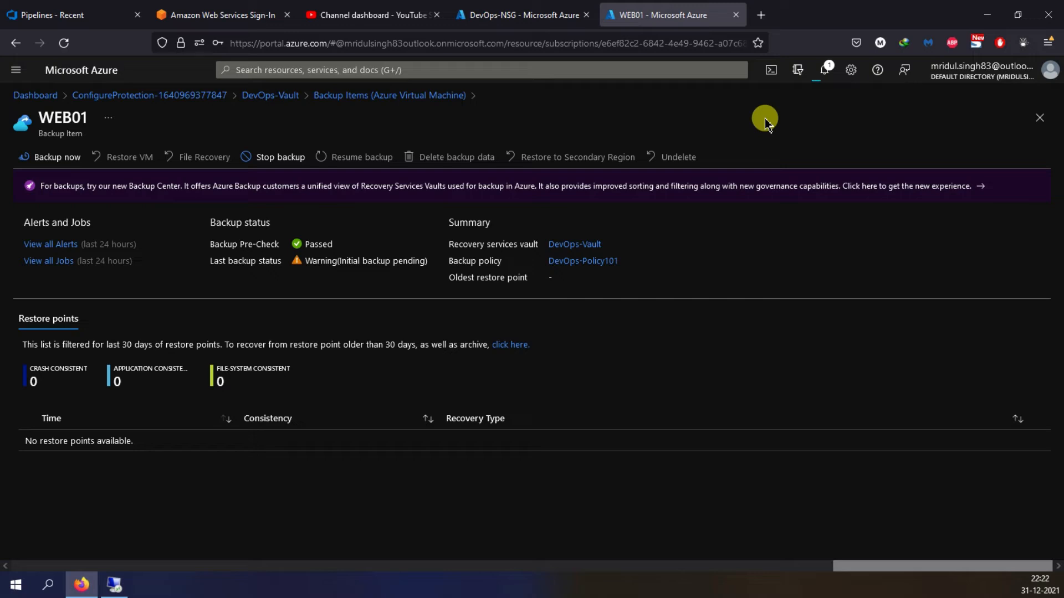
# - View the details of WEB01's running backup job from its notification and refresh the sub-task statuses
pyautogui.click(824, 70)
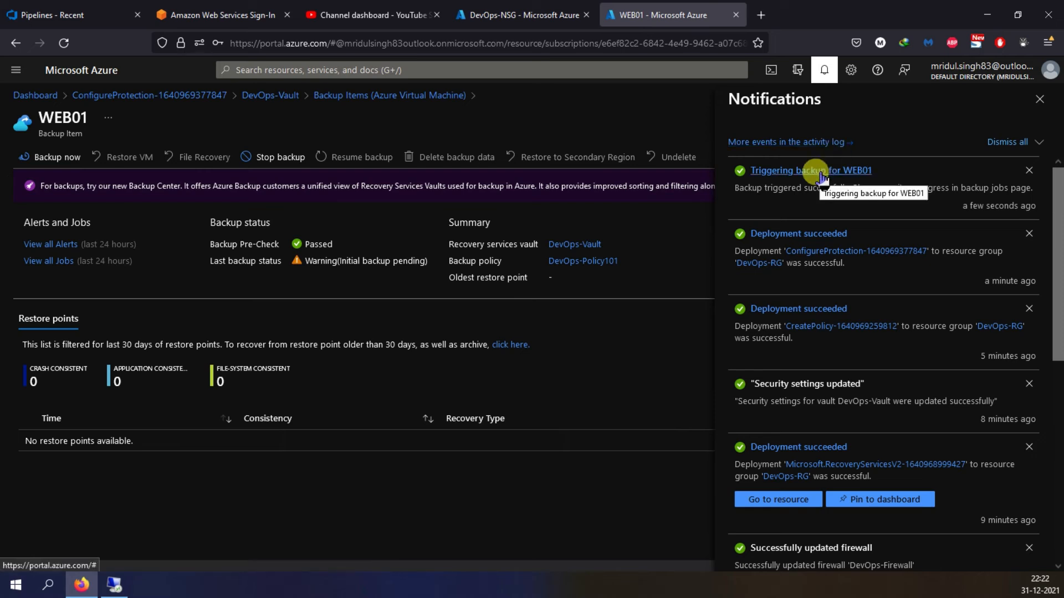
pyautogui.click(820, 175)
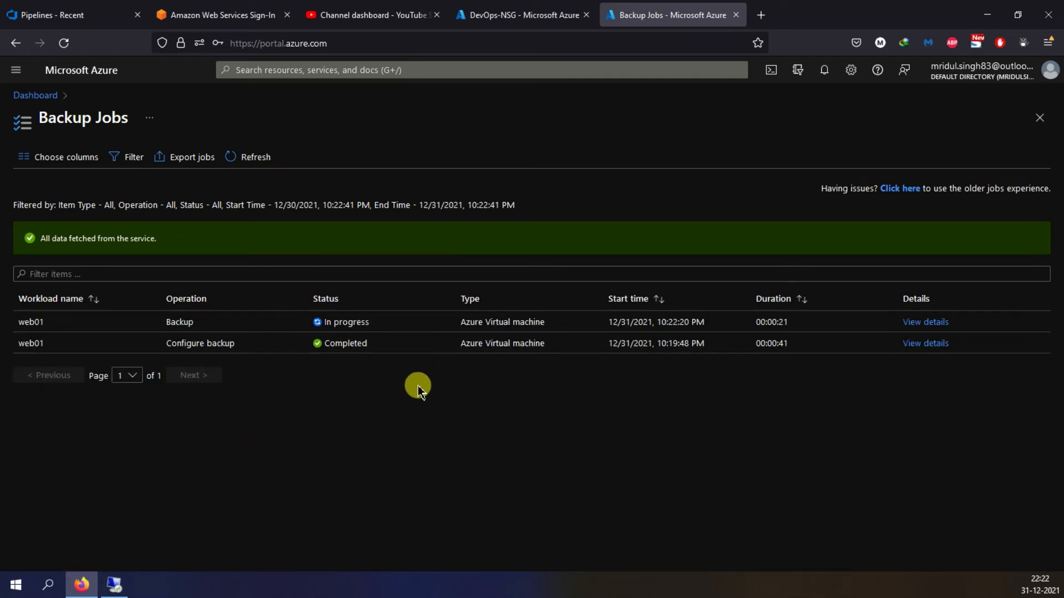
pyautogui.click(935, 324)
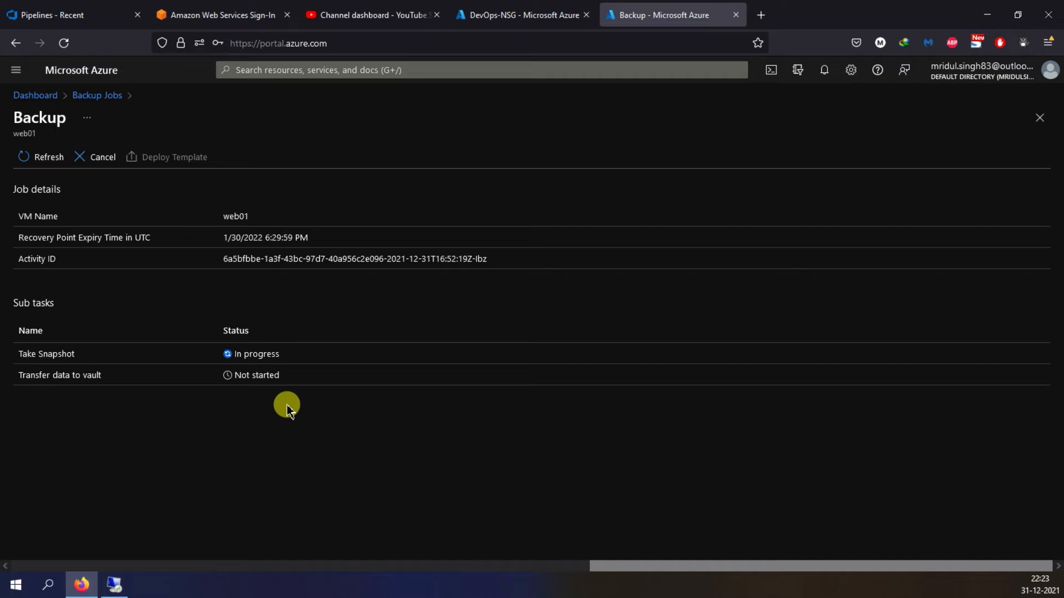
pyautogui.click(41, 158)
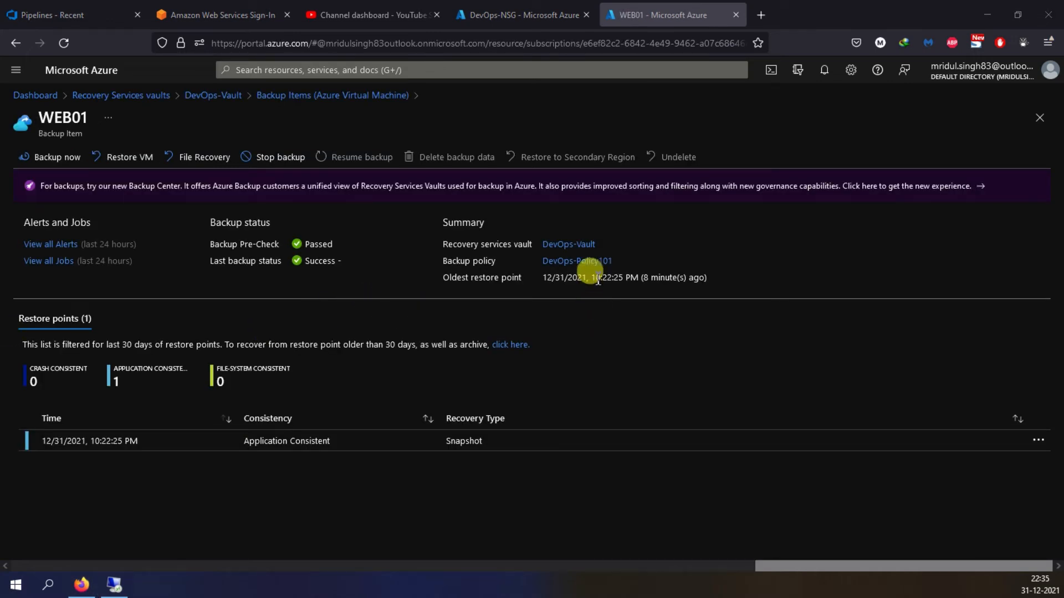
# - Start a VM restore for WEB01 from the vault's backup items and select the 12/31/2021, 10:22:25 PM restore point
pyautogui.click(1040, 118)
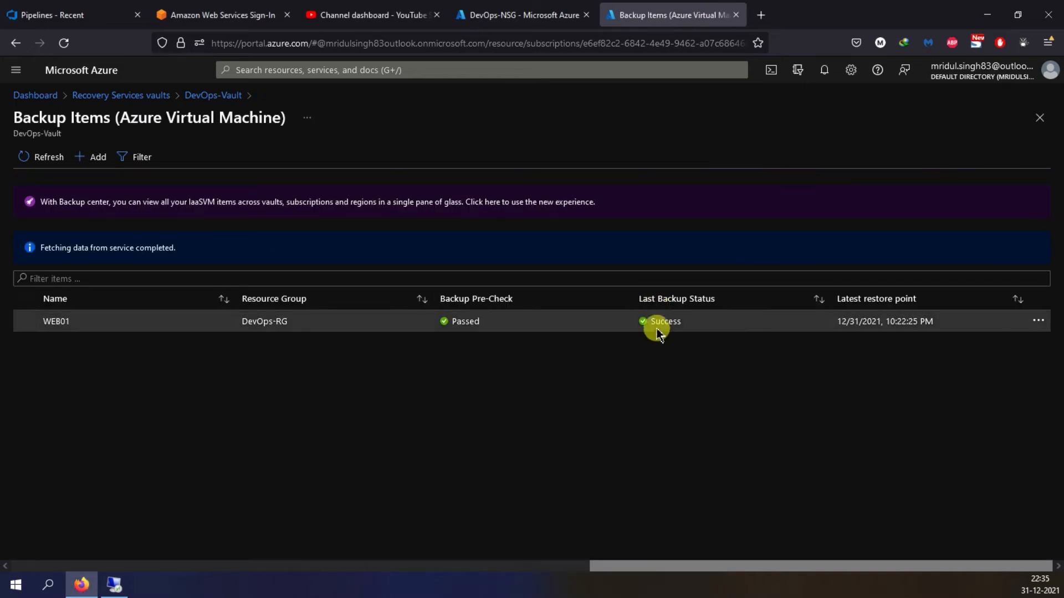
pyautogui.click(150, 321)
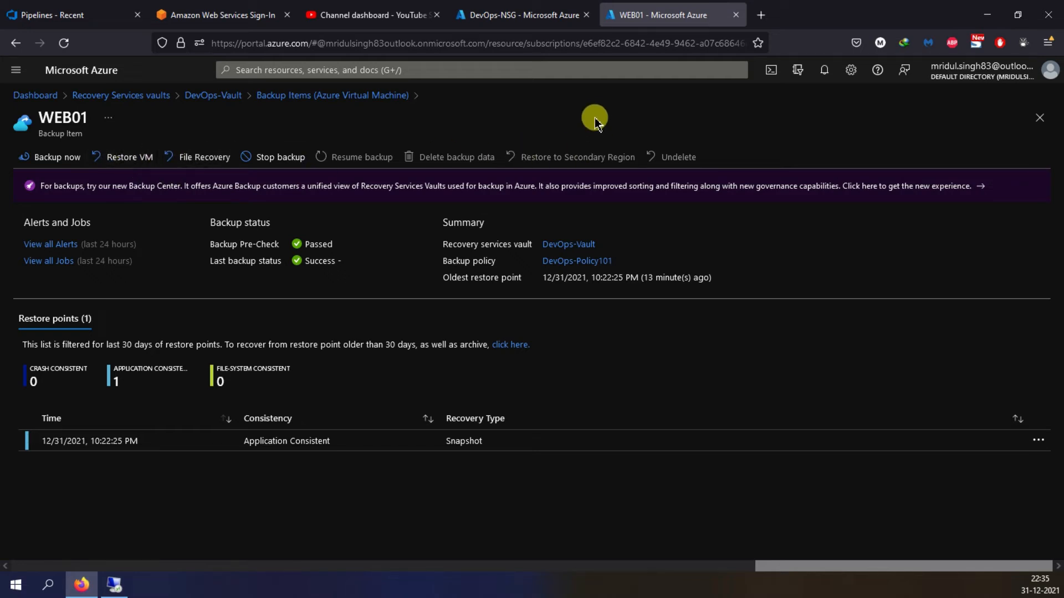
pyautogui.click(105, 161)
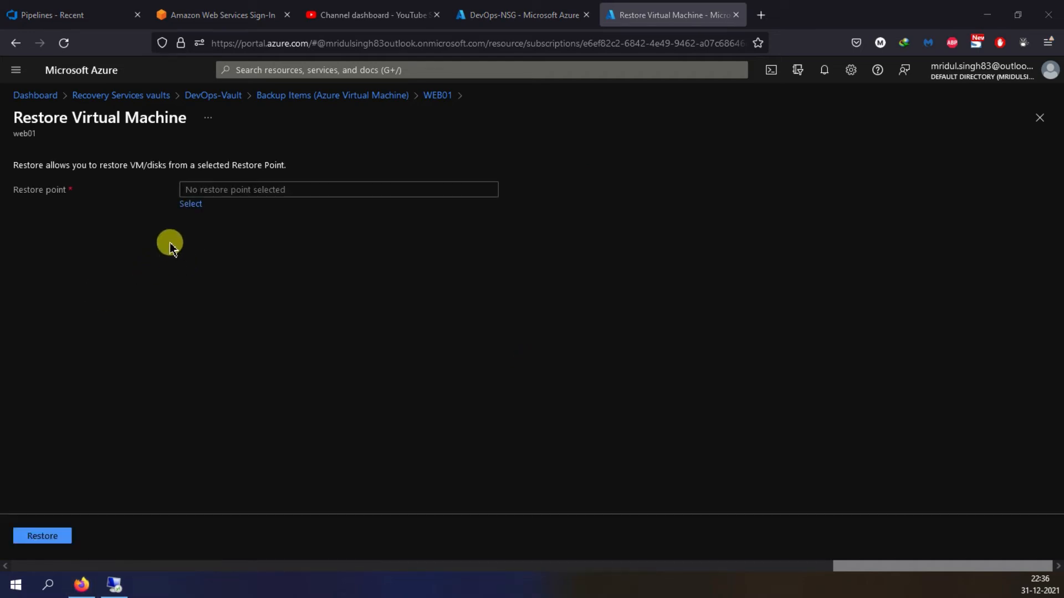
pyautogui.click(190, 204)
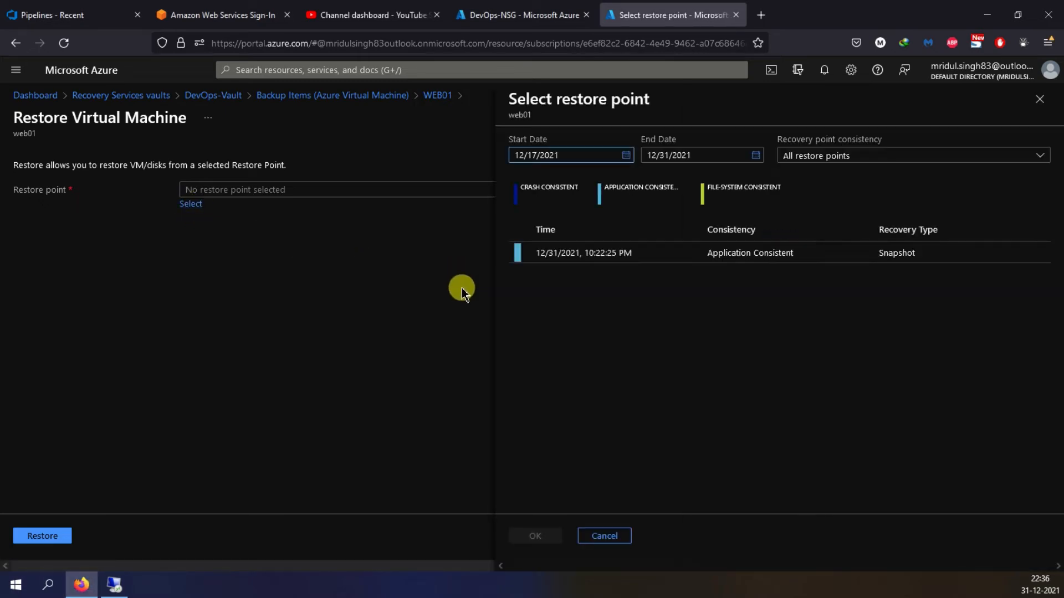
pyautogui.click(595, 252)
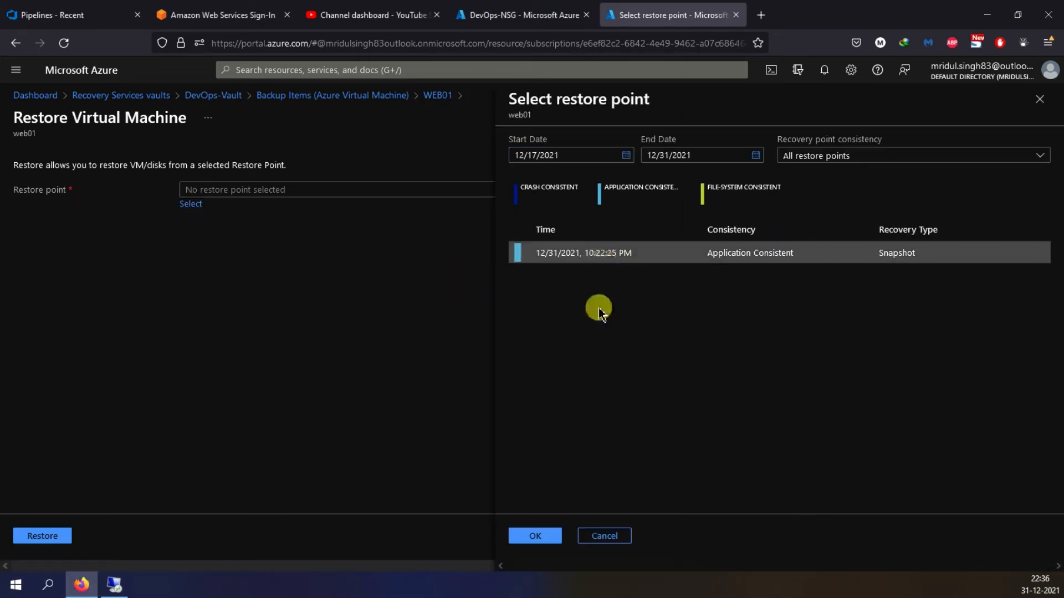
pyautogui.click(535, 536)
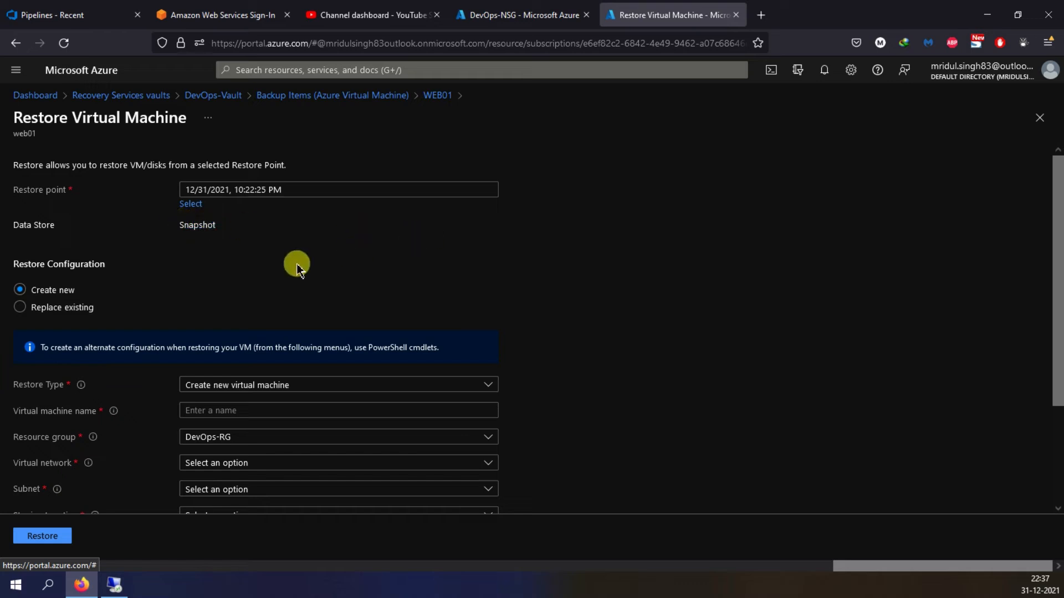
# - Try the Restore disks restore type under the Create new configuration to examine its required settings
pyautogui.scroll(-2, 297, 263)
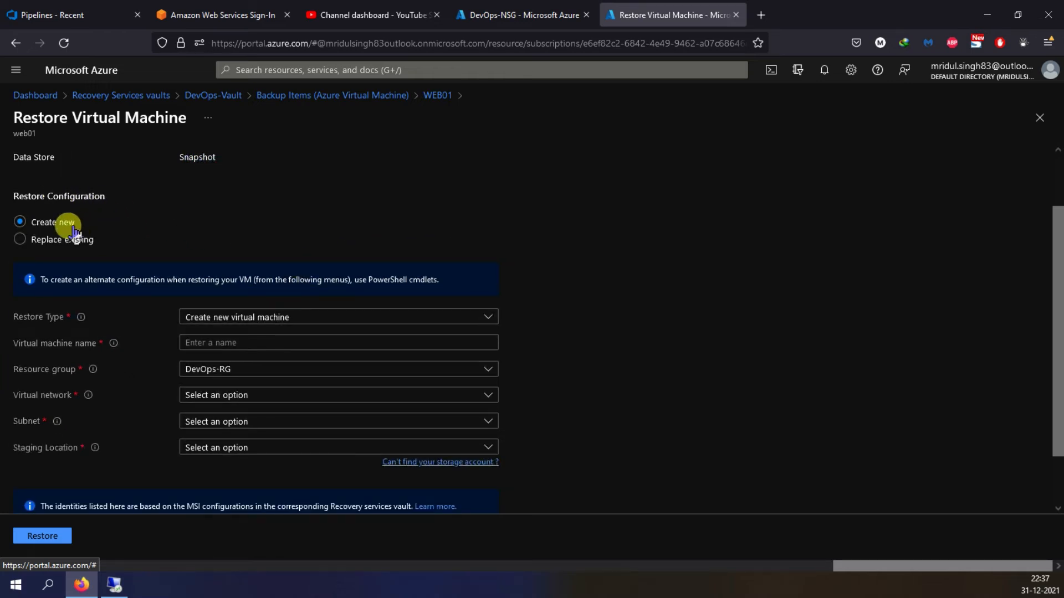
pyautogui.click(277, 327)
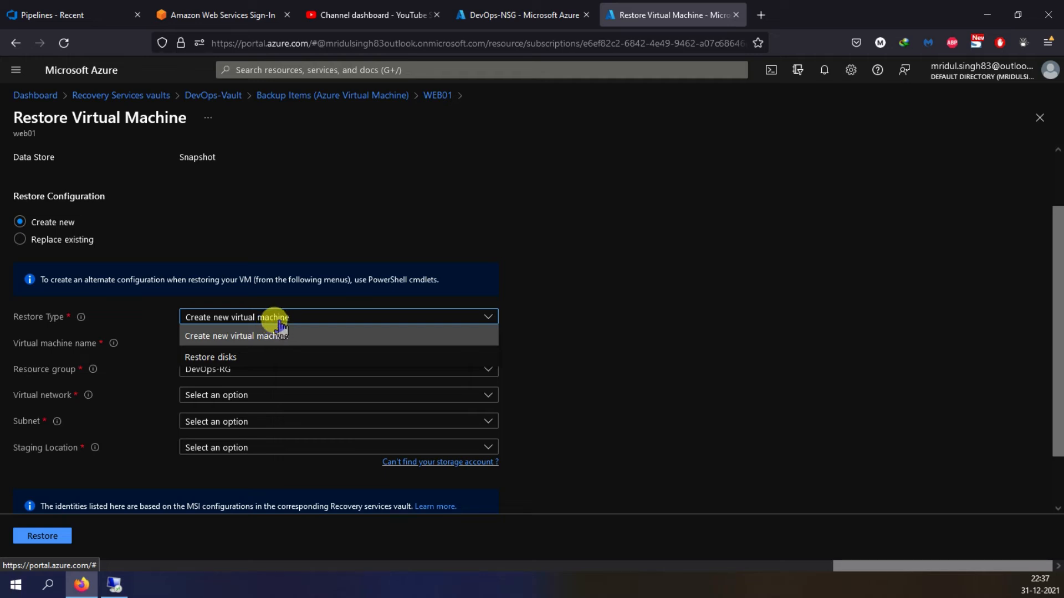
pyautogui.click(238, 358)
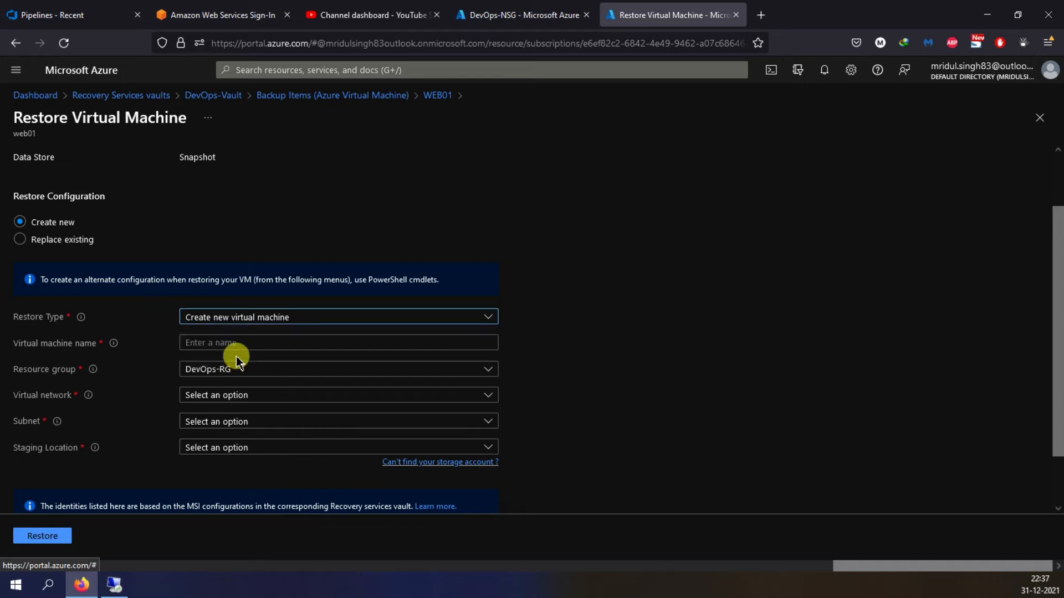
pyautogui.click(240, 335)
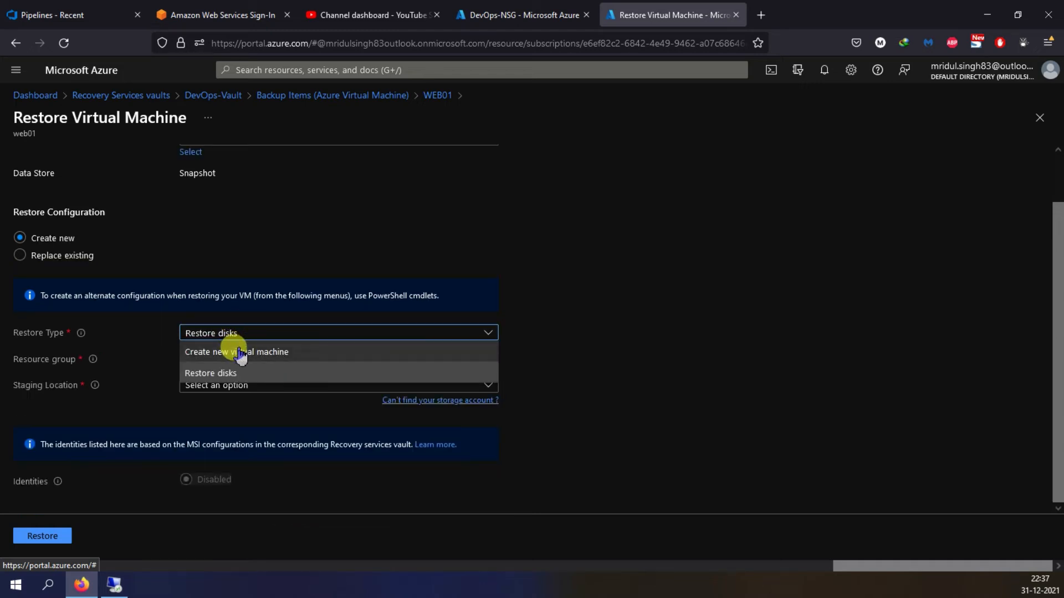
pyautogui.click(560, 332)
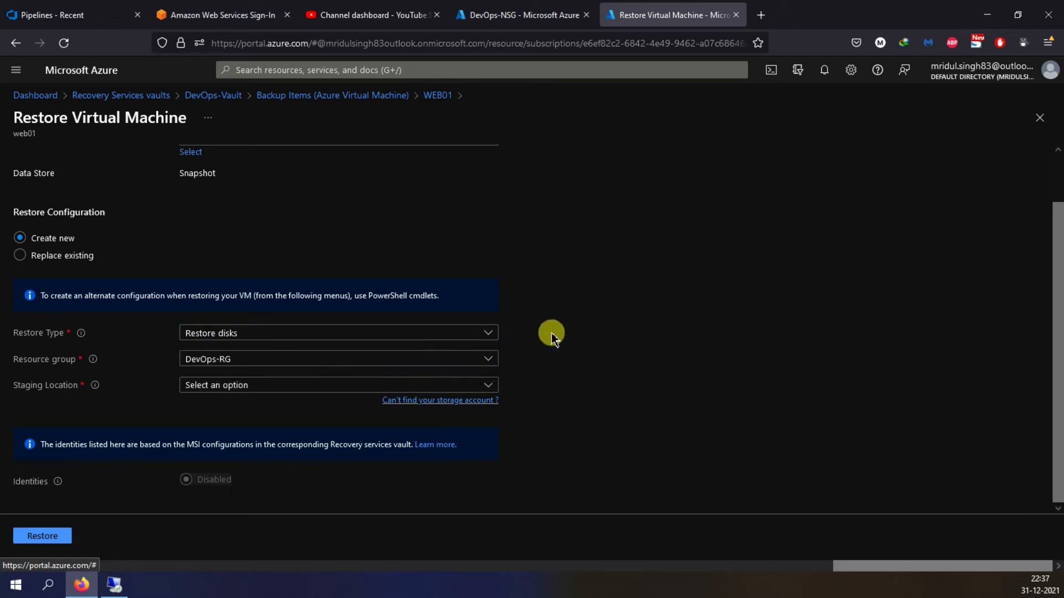
# - Check the staging locations offered under Replace existing and return the restore configuration to Create new
pyautogui.click(72, 258)
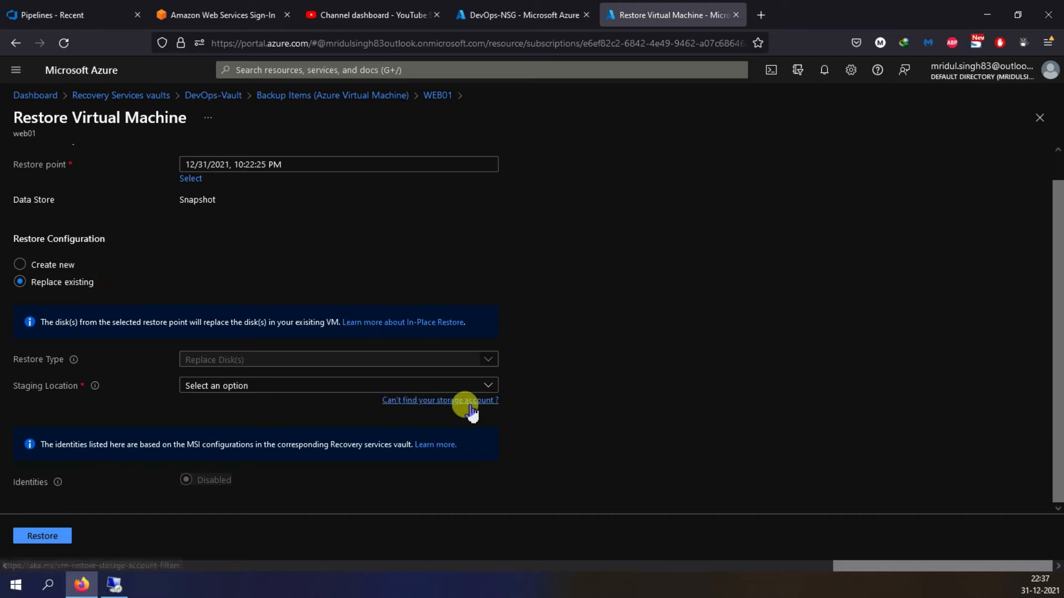
pyautogui.click(229, 388)
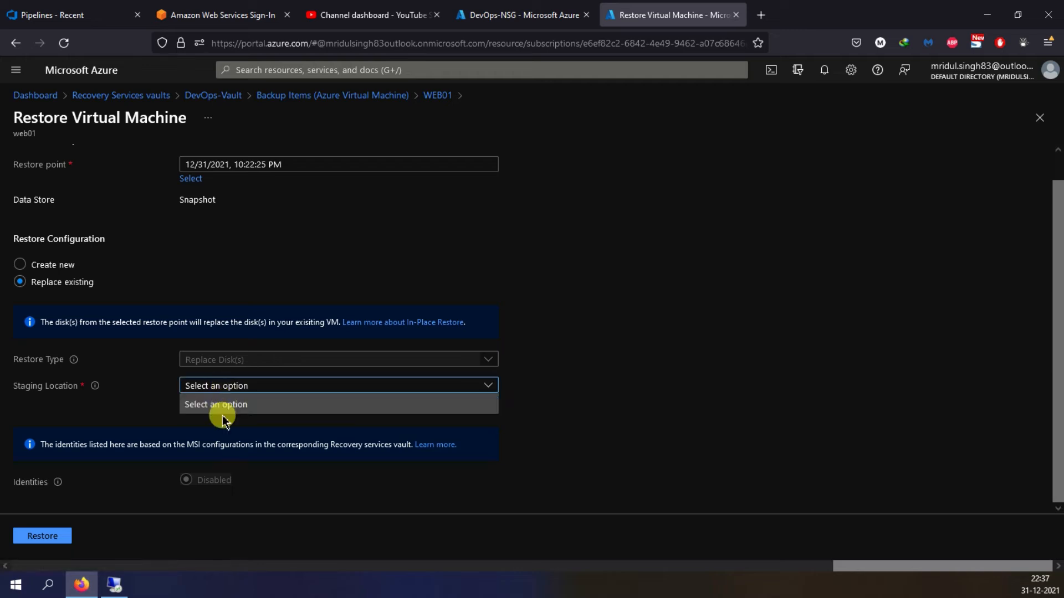
pyautogui.click(607, 391)
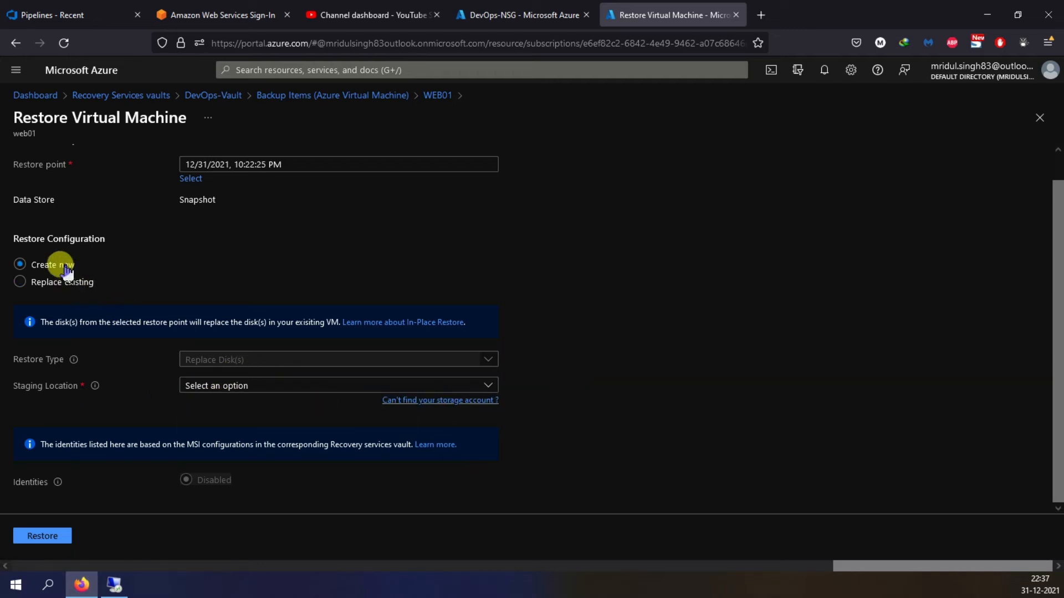
pyautogui.scroll(-2, 353, 395)
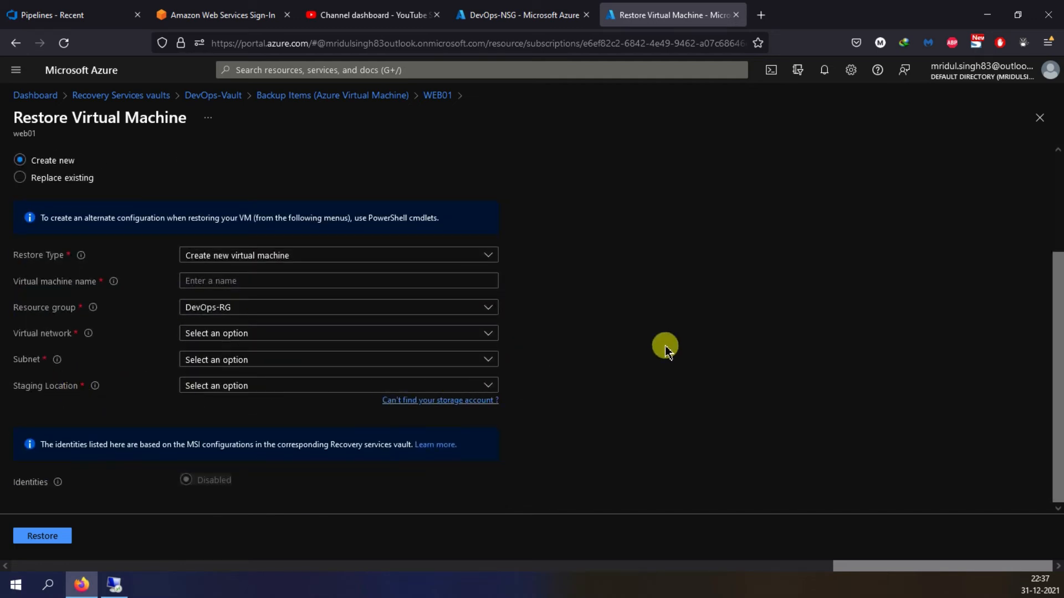
# - In the DevOps-NSG portal tab, start a new storage account and assign it to the DevOps-RG resource group
pyautogui.click(507, 24)
pyautogui.click(363, 70)
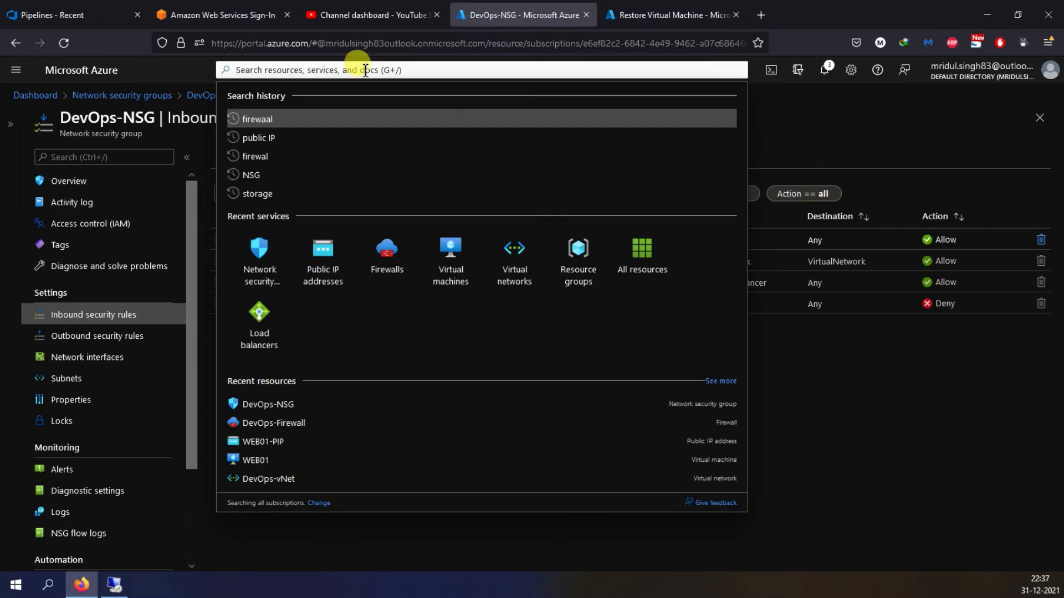
pyautogui.write('S')
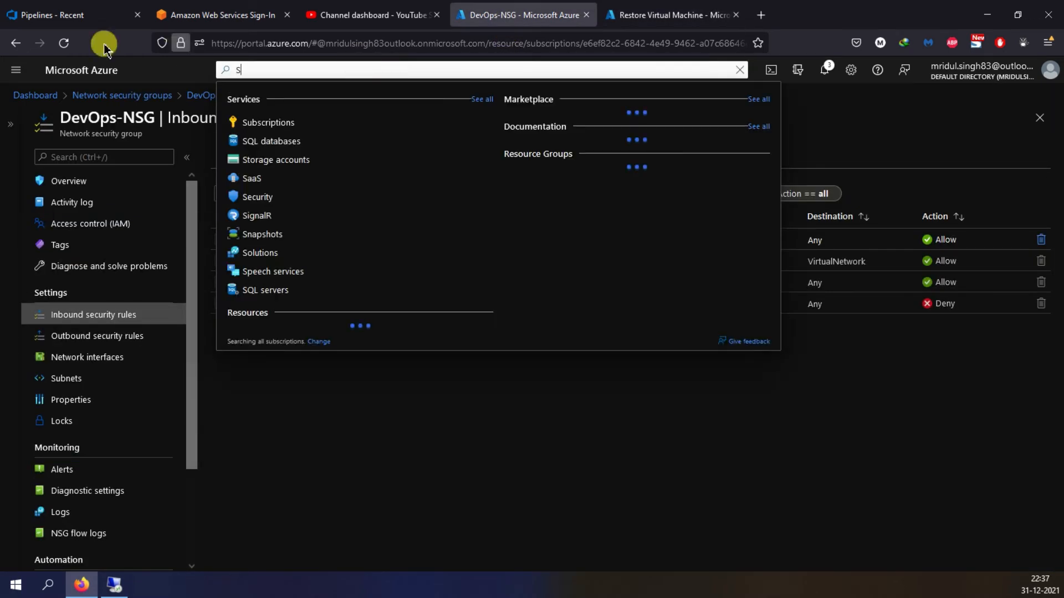
pyautogui.click(17, 74)
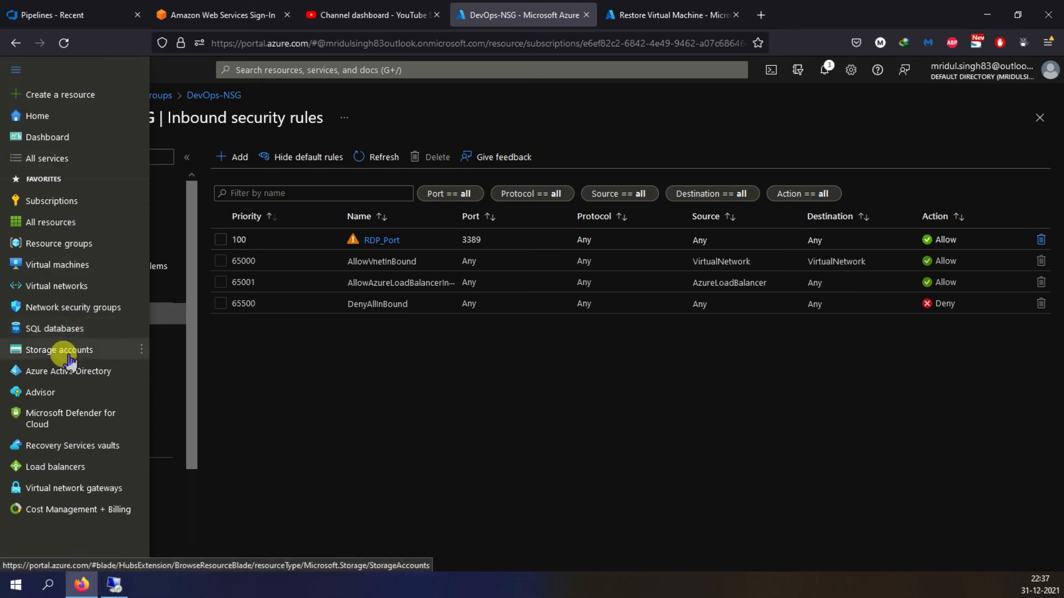
pyautogui.click(263, 380)
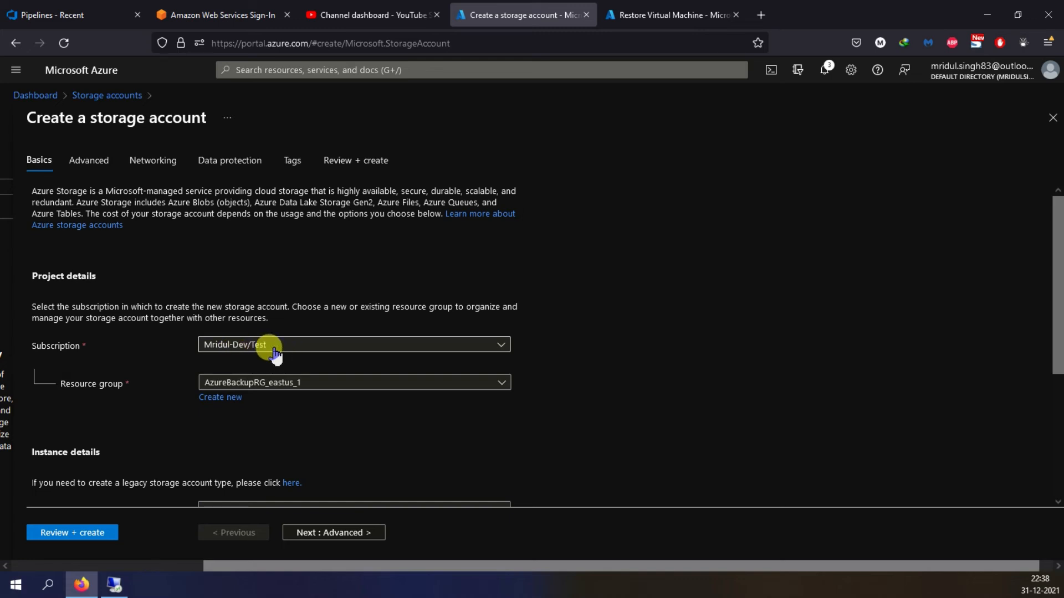
pyautogui.click(405, 388)
pyautogui.click(247, 450)
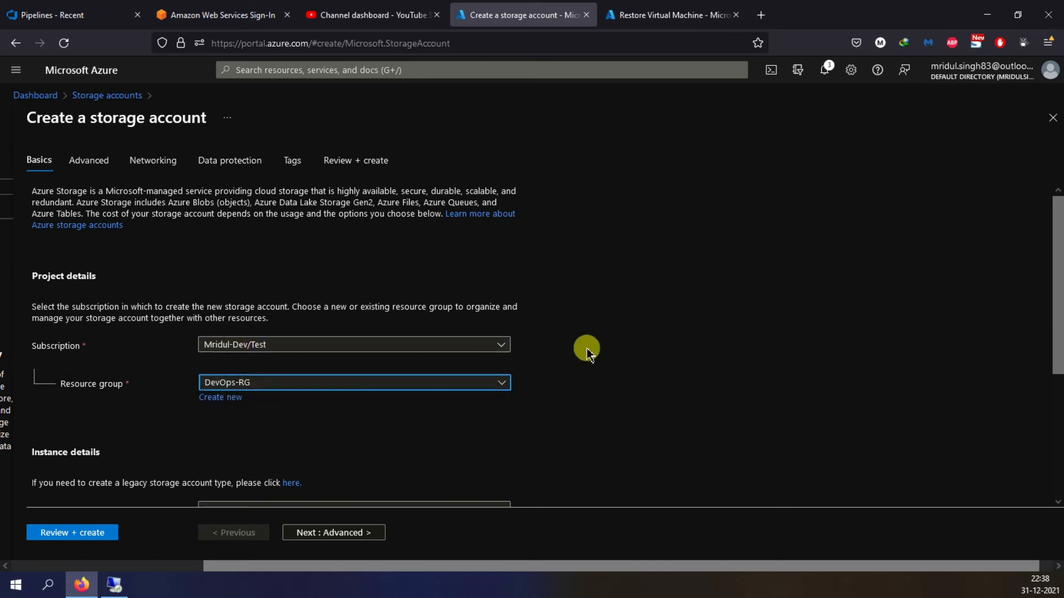
# - Name the storage account devopshangout101 and set its redundancy to Locally-redundant storage (LRS)
pyautogui.scroll(-3, 587, 350)
pyautogui.click(283, 374)
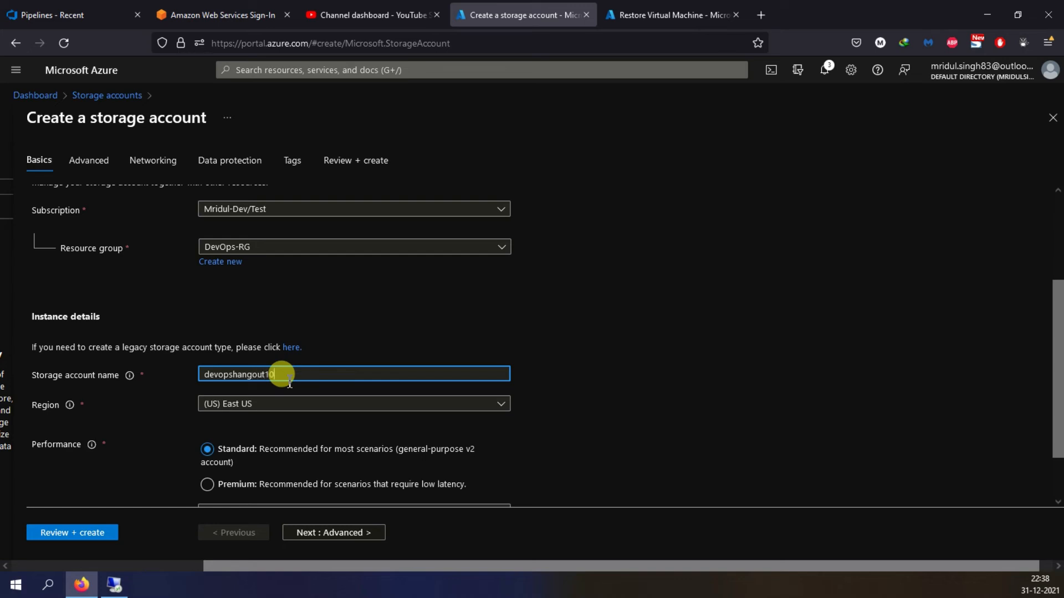
pyautogui.scroll(-2, 523, 360)
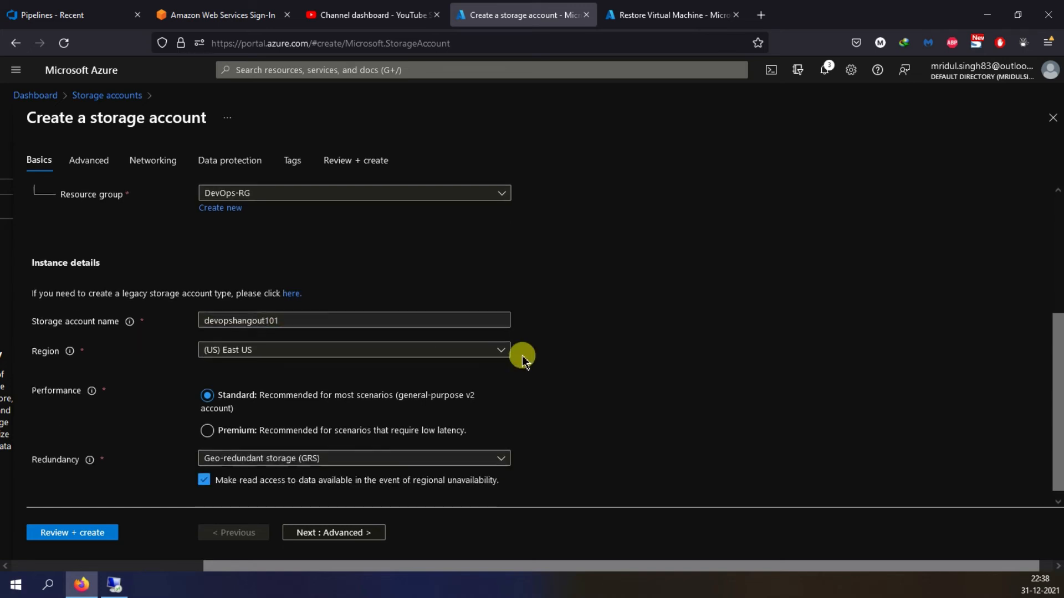
pyautogui.click(249, 450)
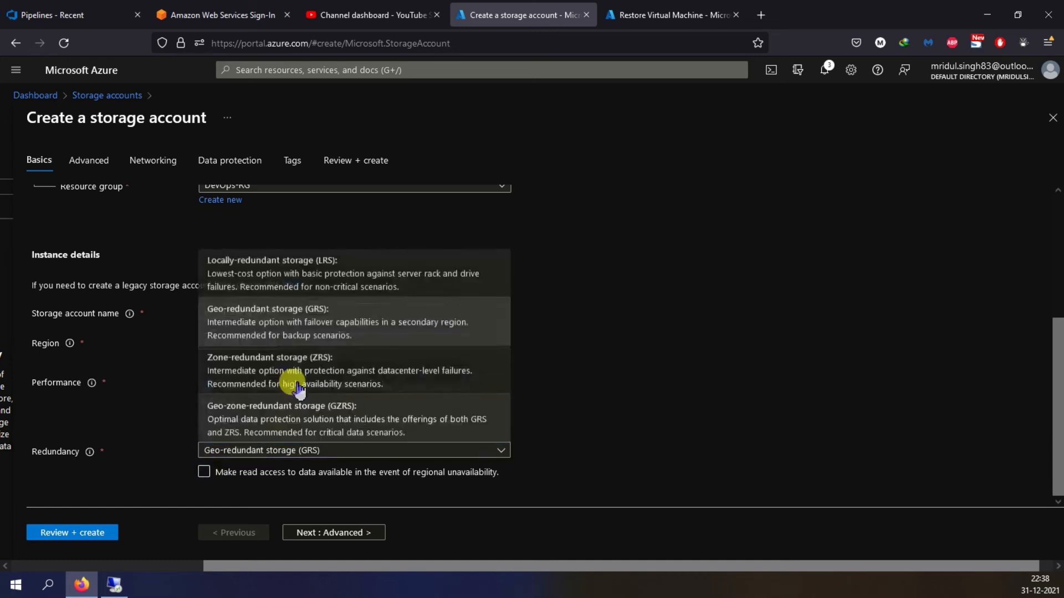
pyautogui.click(266, 204)
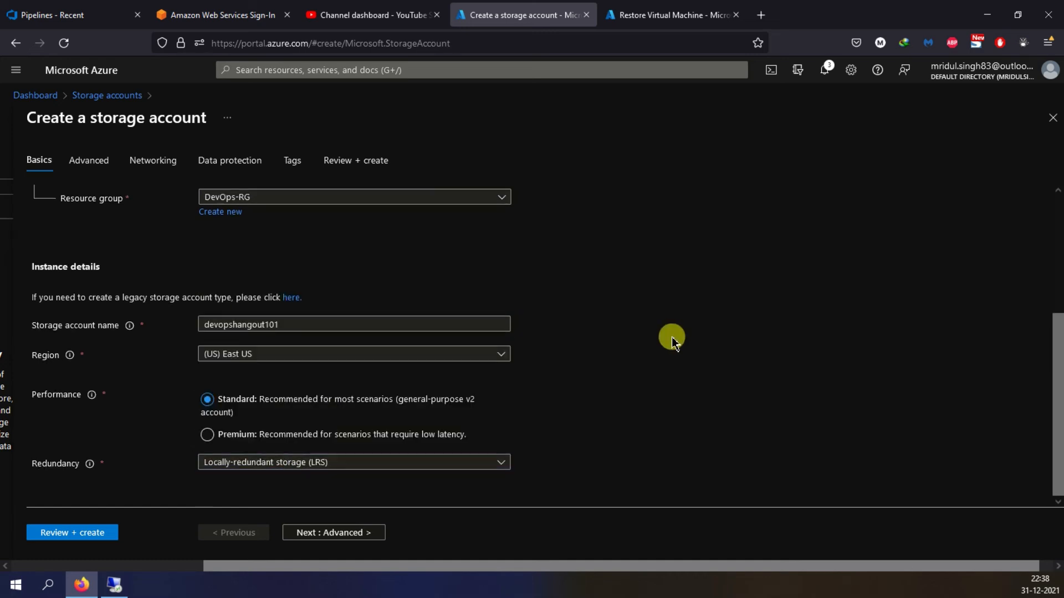
# - Keep the advanced settings at their defaults, review the storage account configuration and create the account
pyautogui.click(346, 535)
pyautogui.scroll(-5, 355, 421)
pyautogui.scroll(-5, 363, 452)
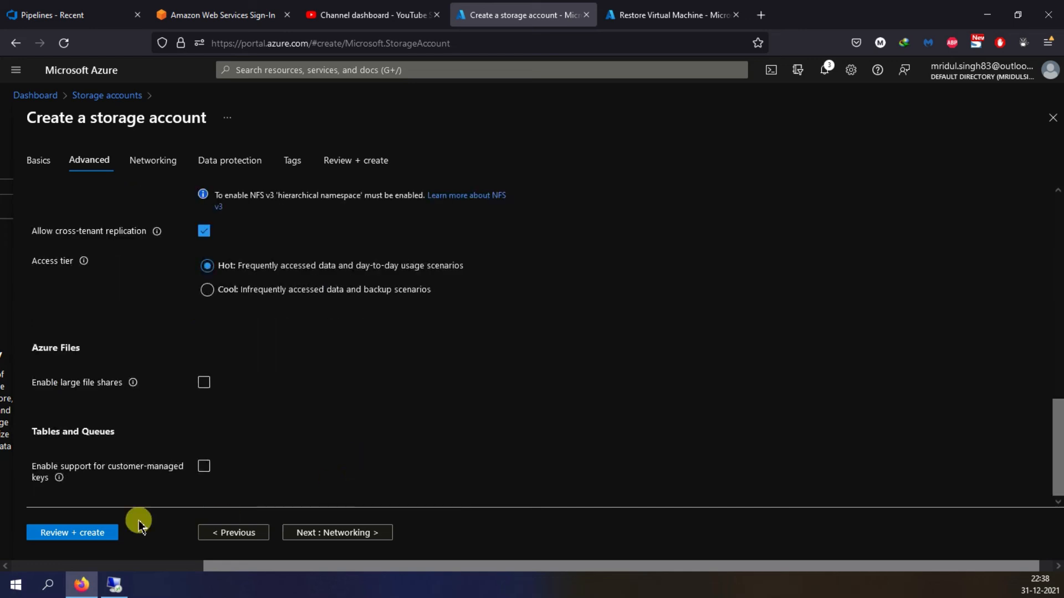
pyautogui.click(88, 532)
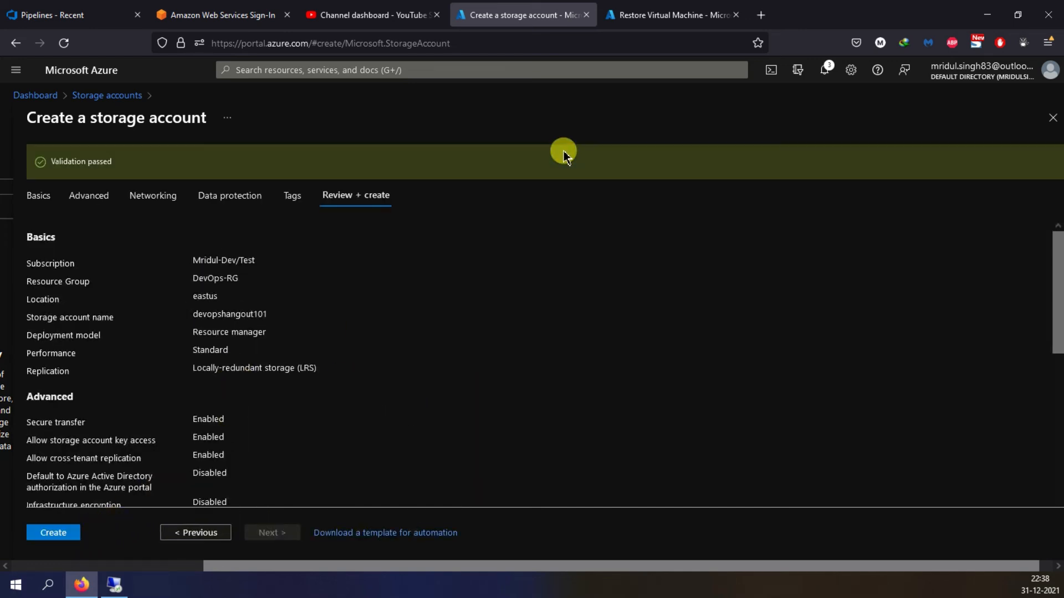
pyautogui.click(50, 534)
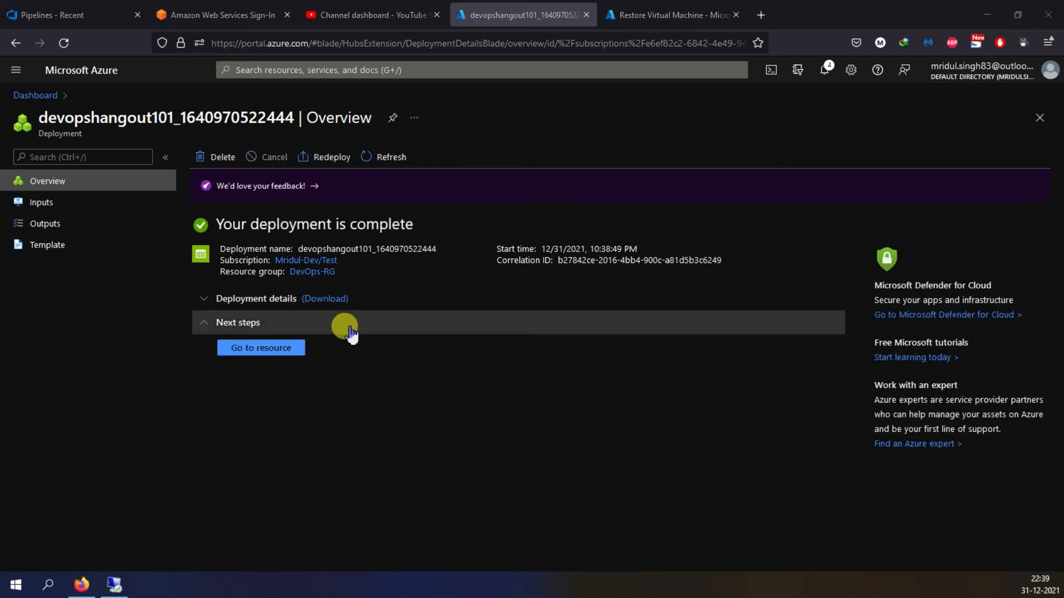
# - Return to the WEB01 restore form, choose Create new and name the restored virtual machine WEB02
pyautogui.click(618, 17)
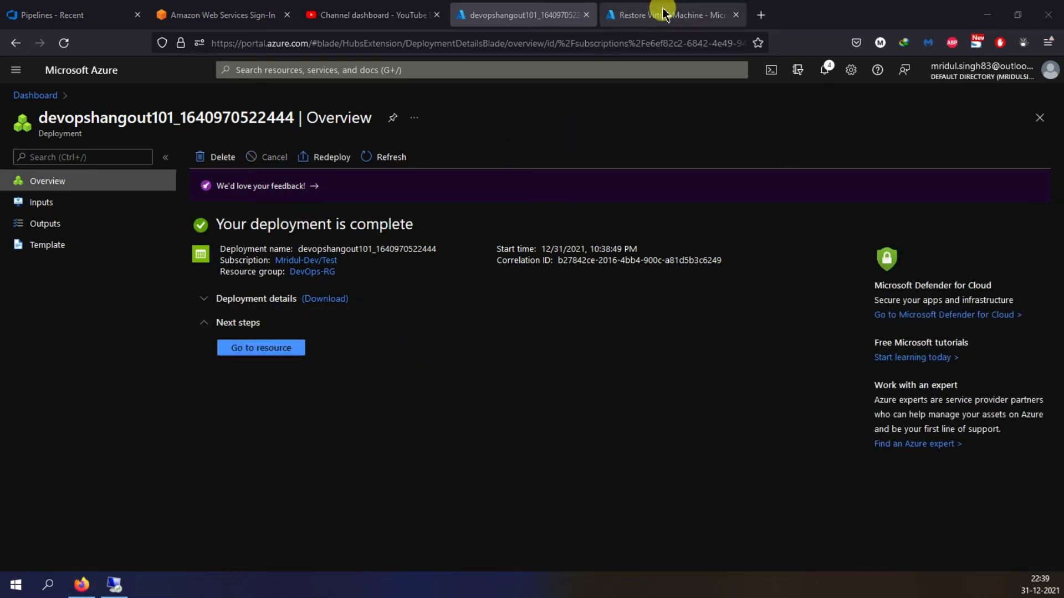
pyautogui.click(86, 186)
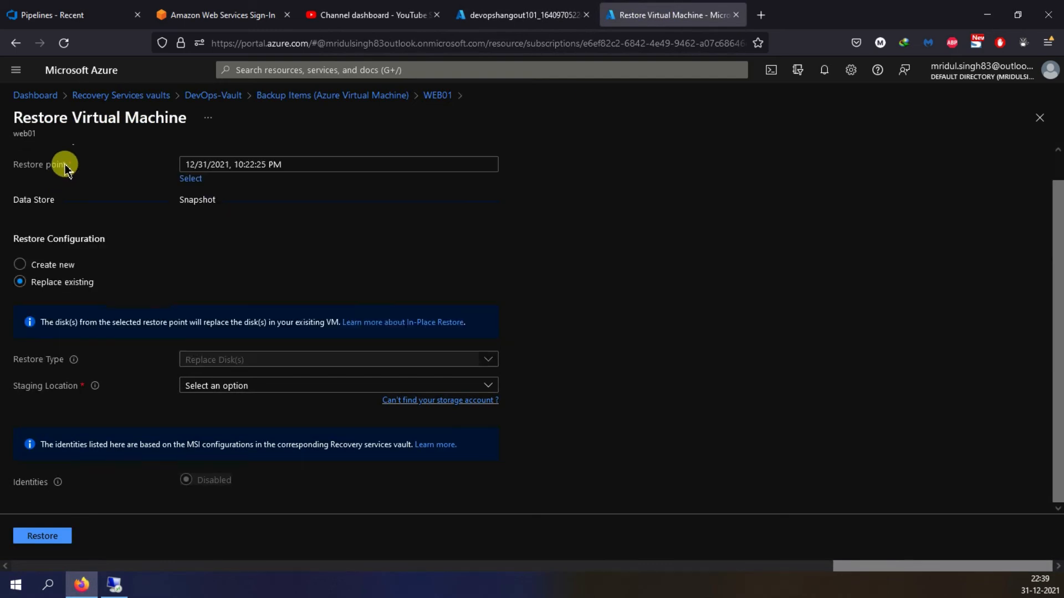
pyautogui.click(65, 268)
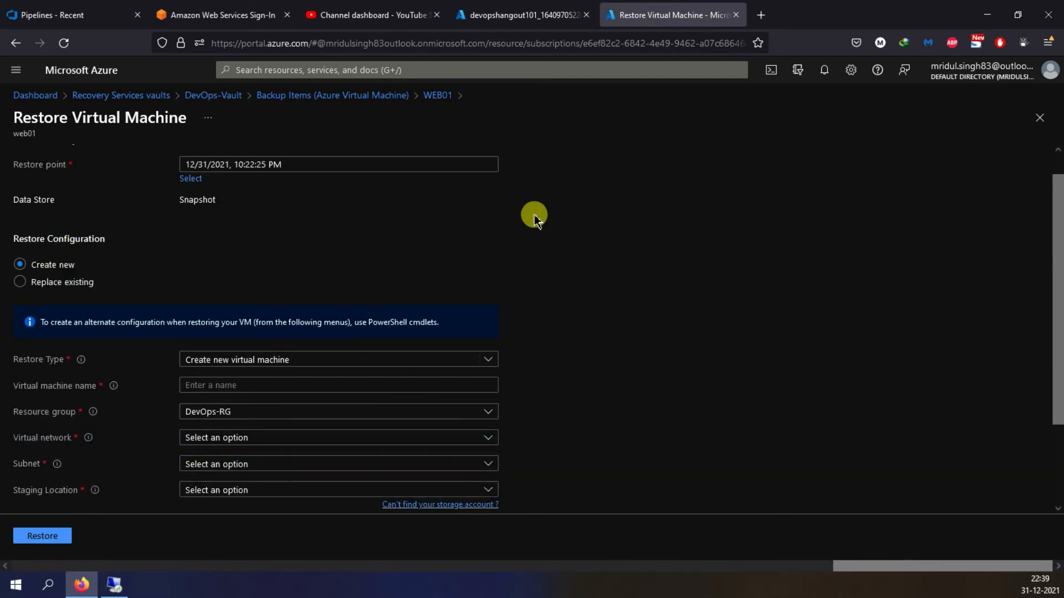
pyautogui.scroll(-1, 587, 216)
pyautogui.click(283, 279)
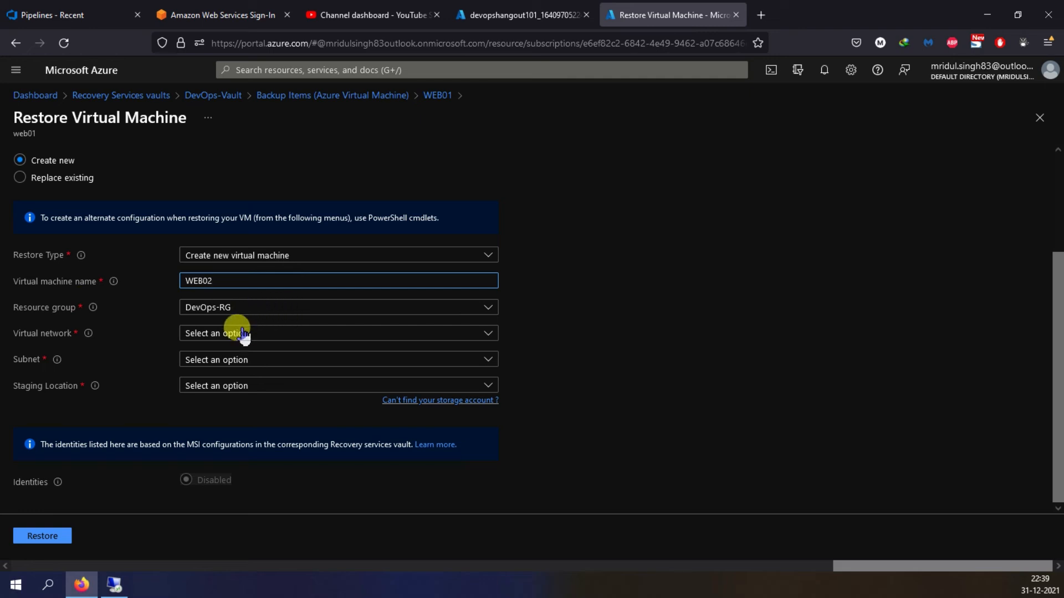
pyautogui.click(268, 334)
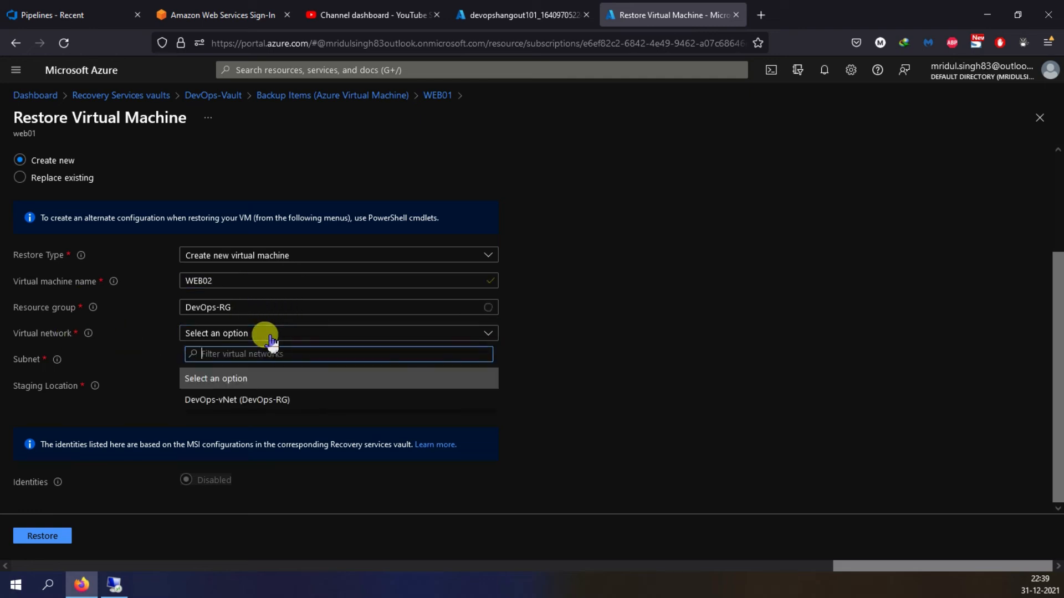
pyautogui.click(238, 400)
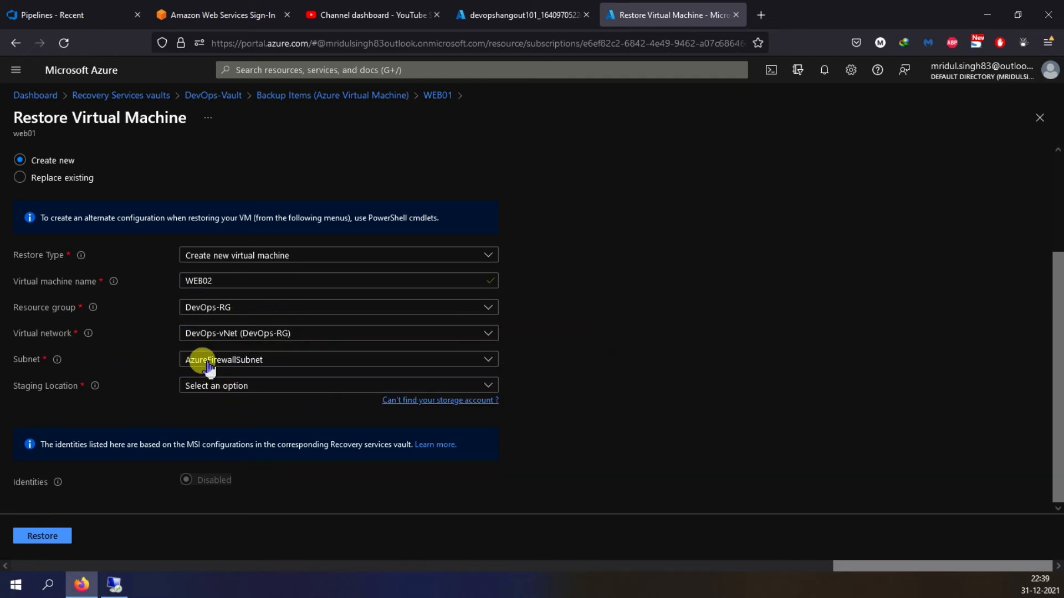
pyautogui.click(209, 367)
pyautogui.click(219, 421)
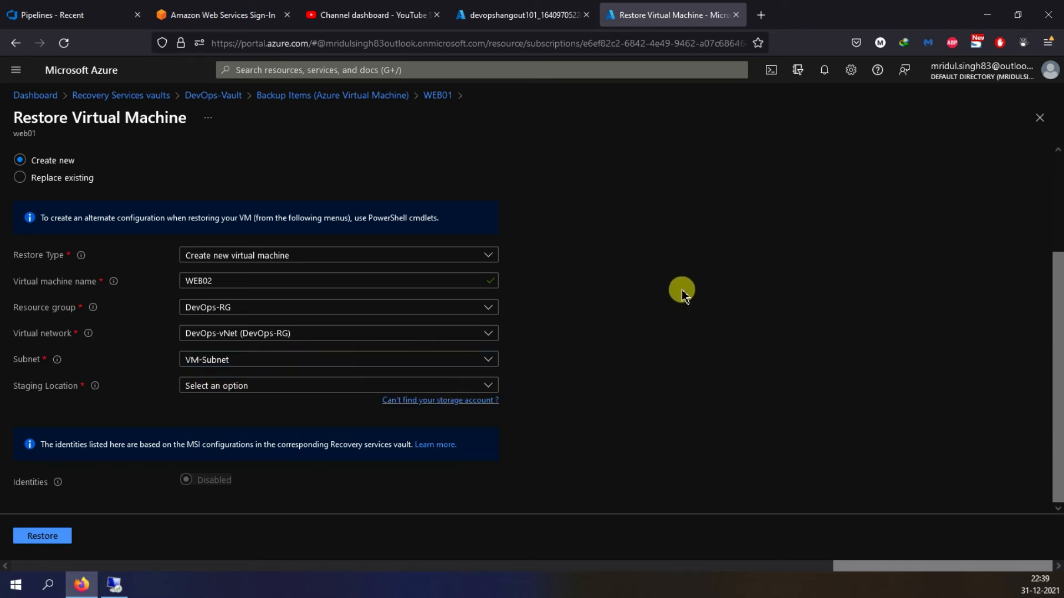
pyautogui.click(292, 388)
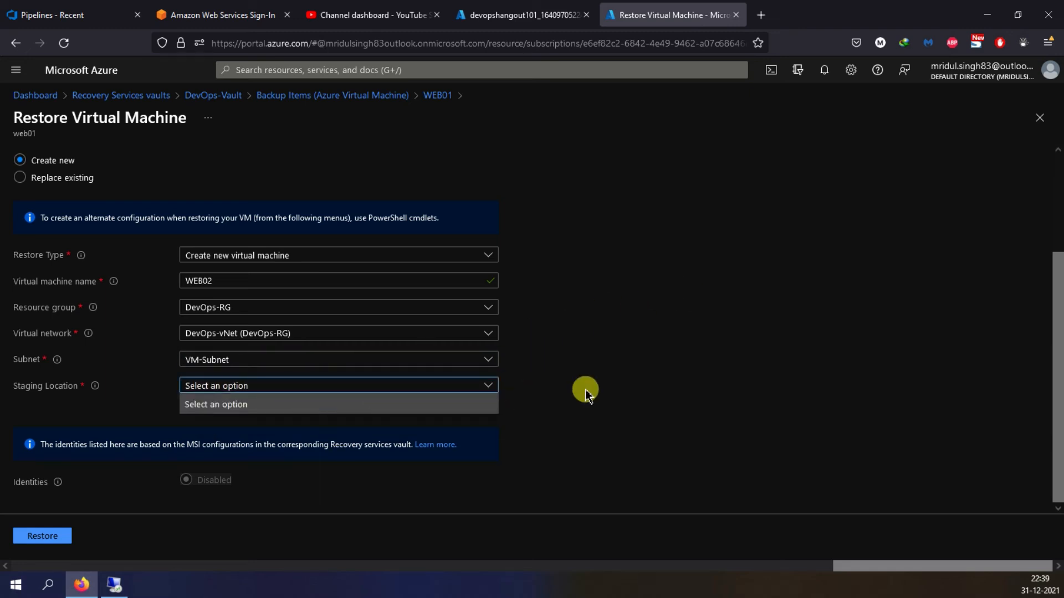
pyautogui.click(587, 390)
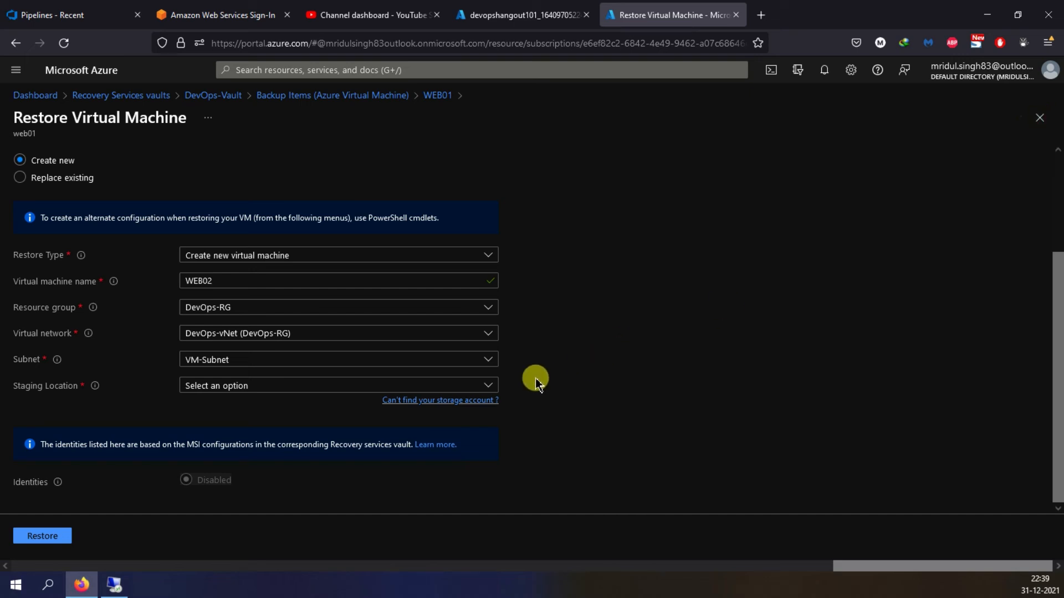
pyautogui.scroll(2, 743, 338)
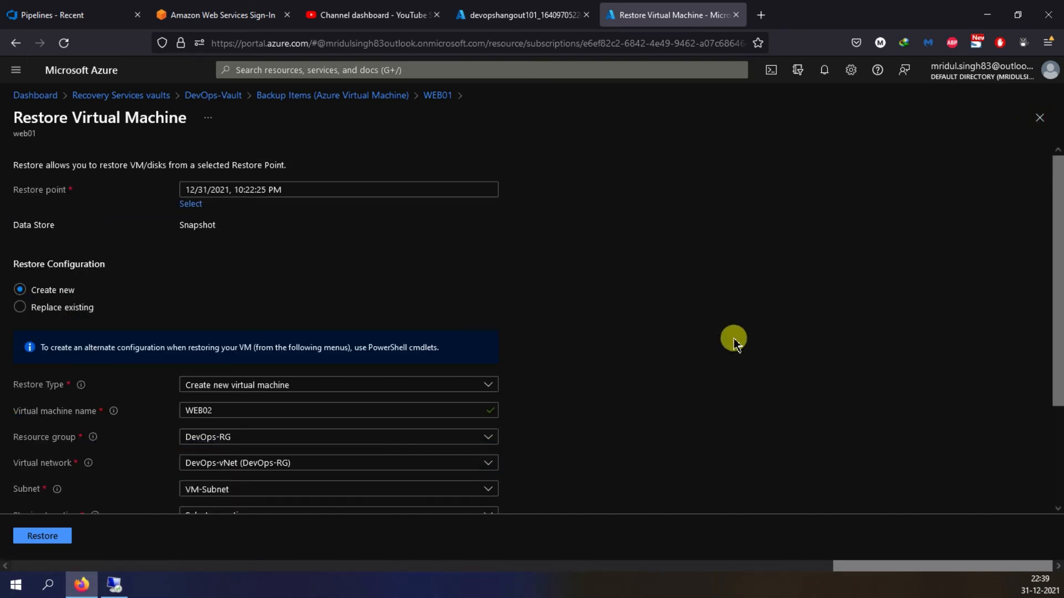
pyautogui.click(1039, 118)
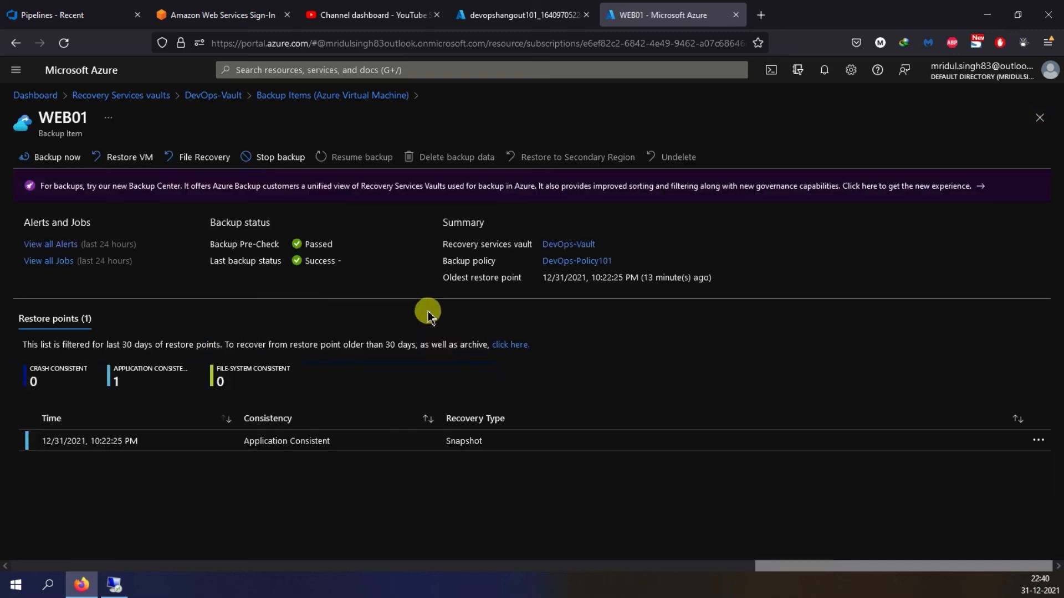
# - Start a new restore of the WEB01 virtual machine from the 12/31/2021, 10:22:25 PM restore point
pyautogui.click(133, 158)
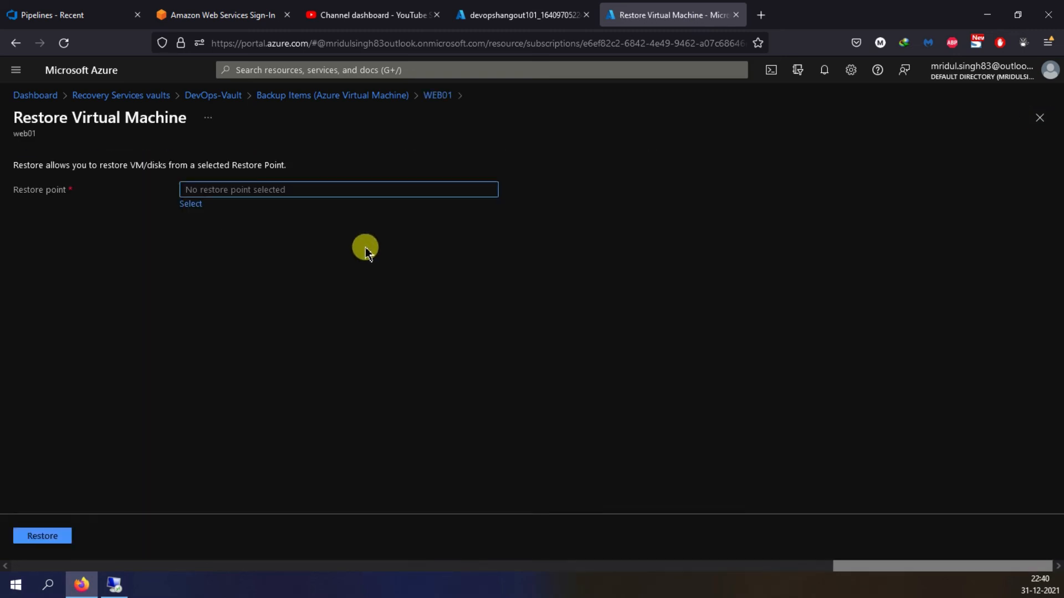
pyautogui.click(191, 205)
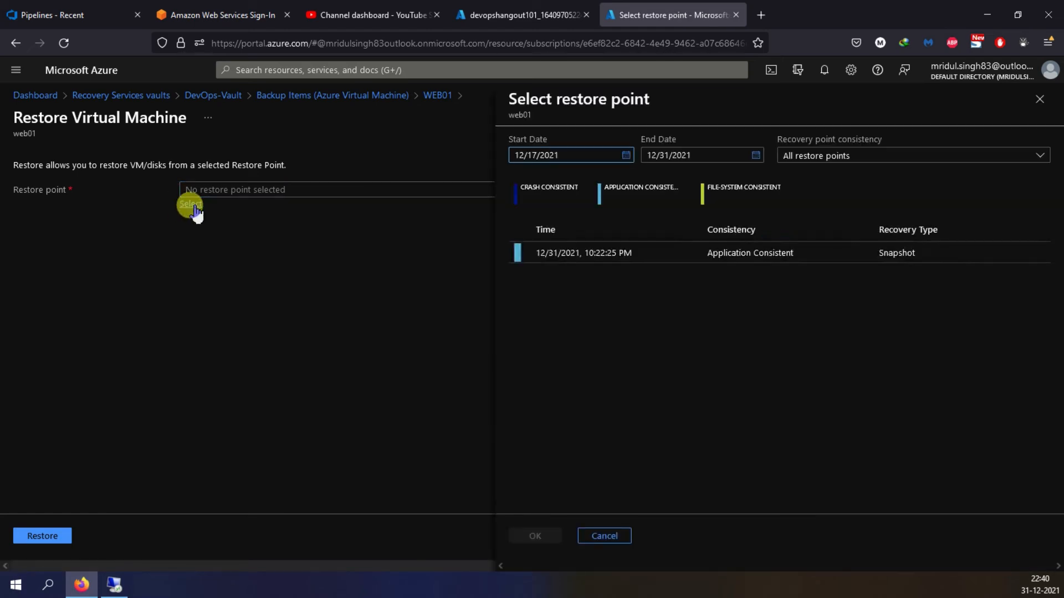
pyautogui.click(594, 253)
pyautogui.click(536, 535)
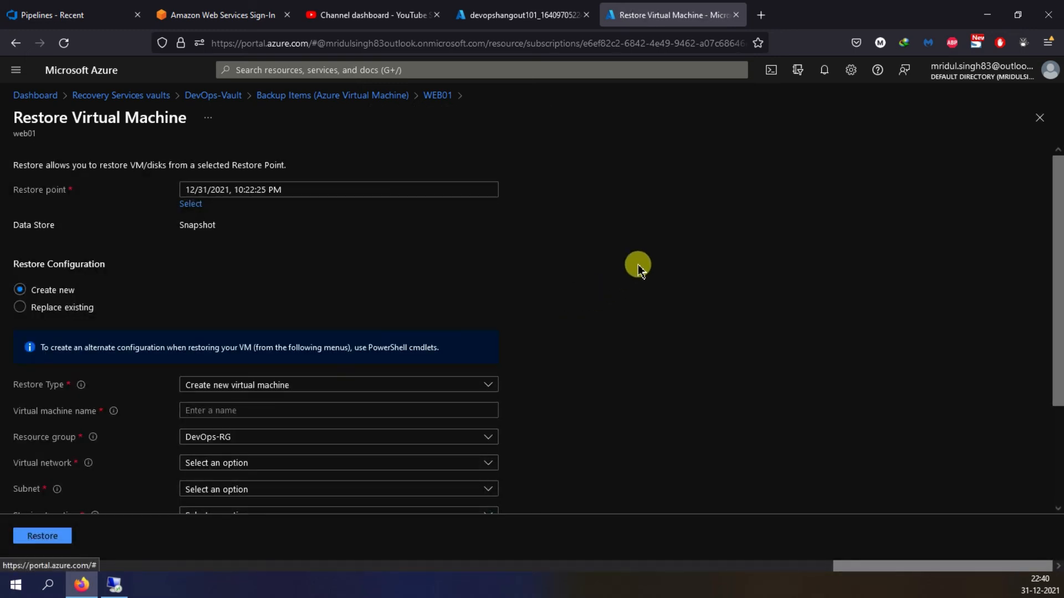
# - Name the restored virtual machine WEB02 and place it in the DevOps-vNet virtual network on VM-Subnet
pyautogui.scroll(-3, 632, 260)
pyautogui.click(234, 281)
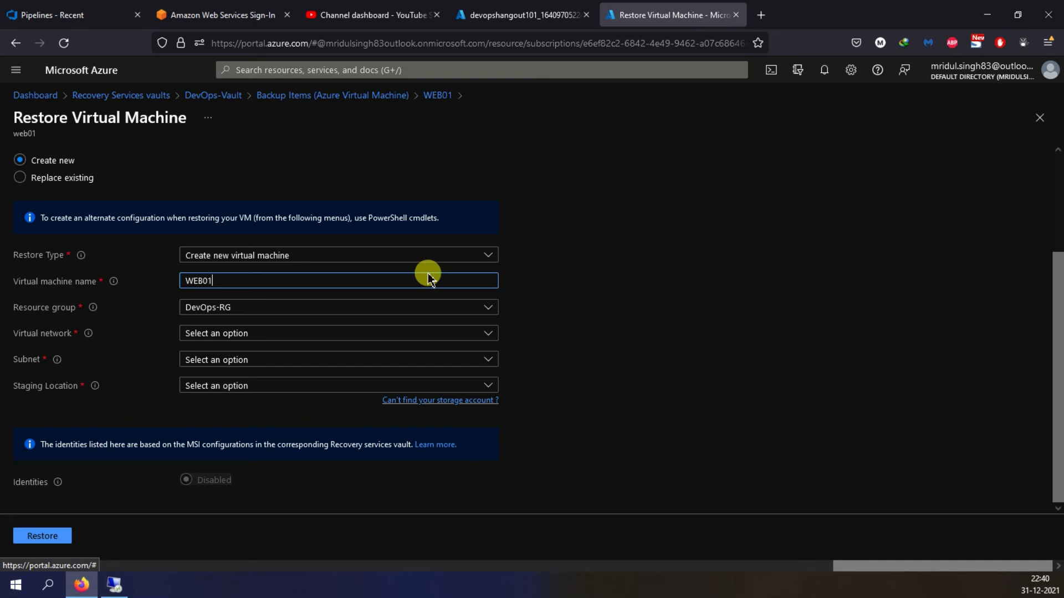
pyautogui.click(648, 256)
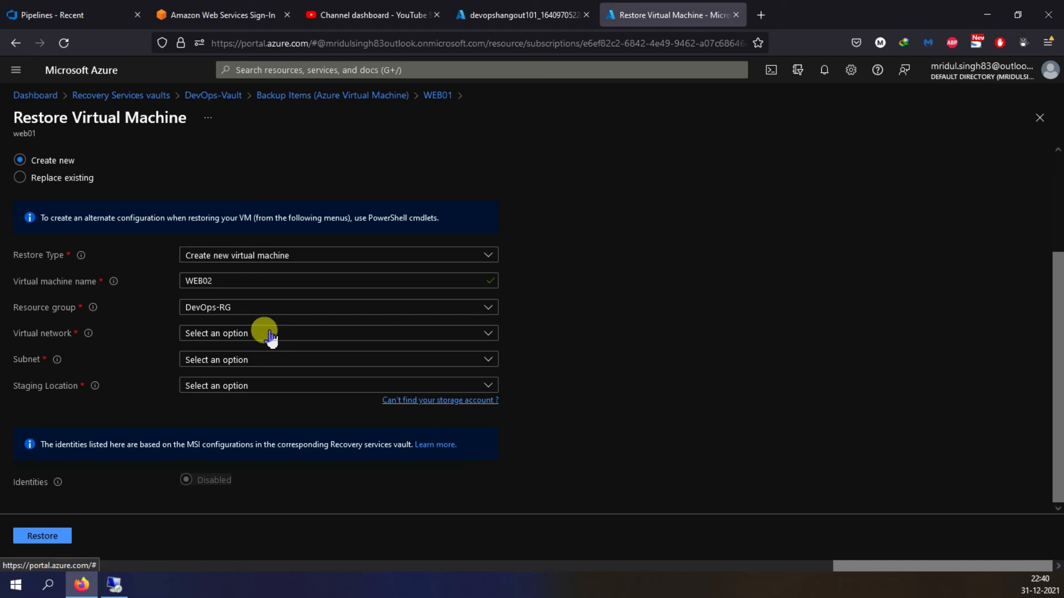
pyautogui.click(219, 334)
pyautogui.click(210, 398)
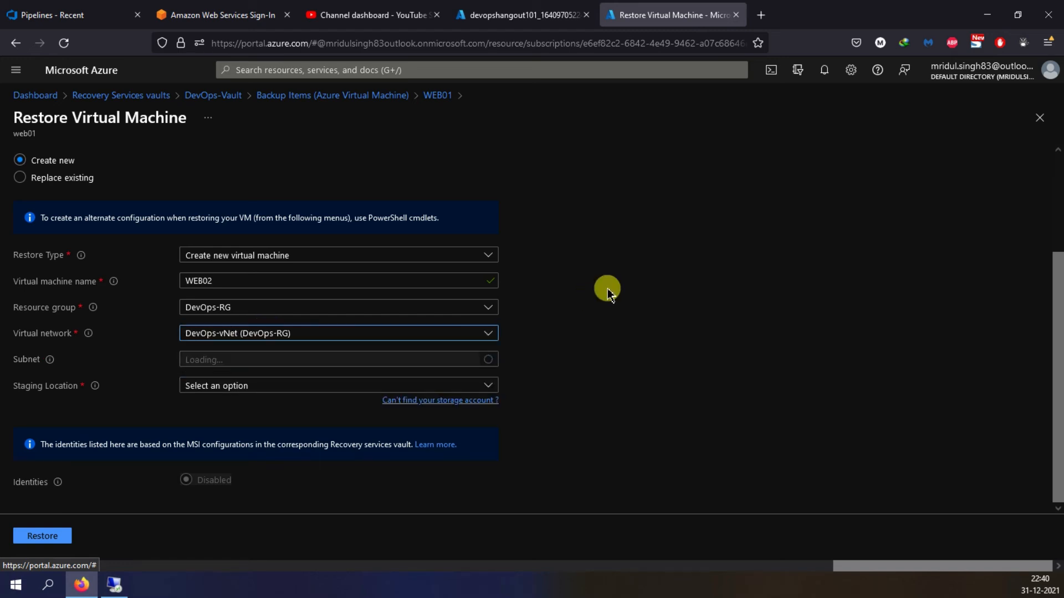
pyautogui.click(237, 366)
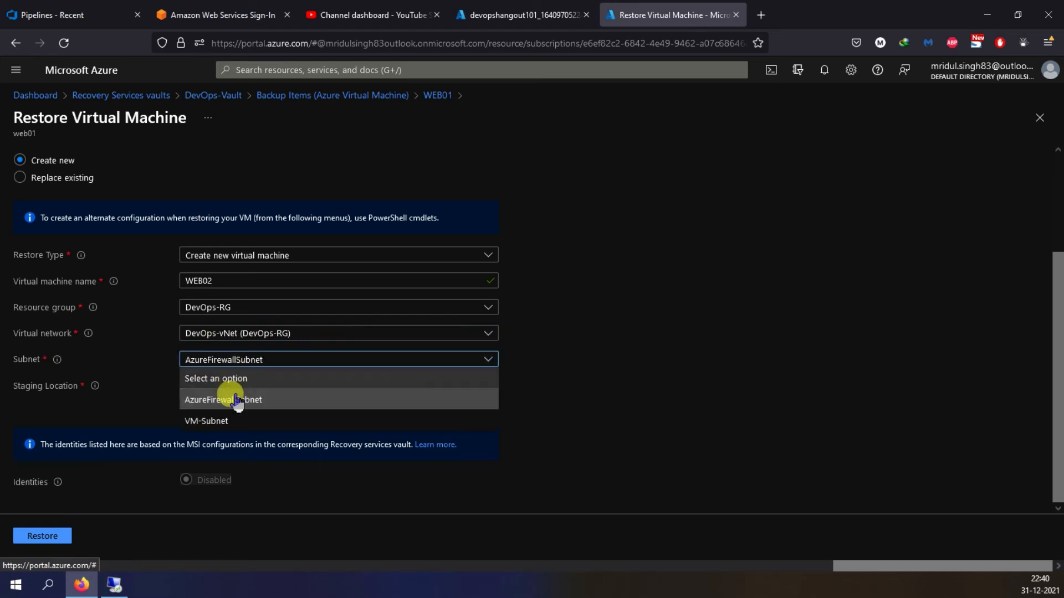
pyautogui.click(227, 422)
# - Set the staging location to the devopshangout101 (StandardLRS) storage account and start the restore
pyautogui.click(306, 388)
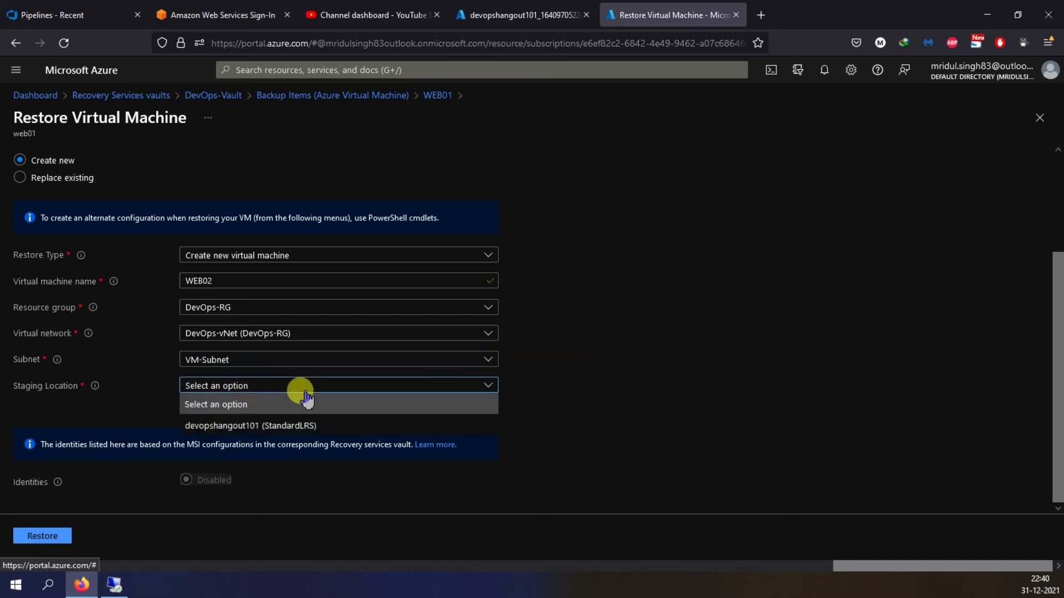
pyautogui.click(266, 424)
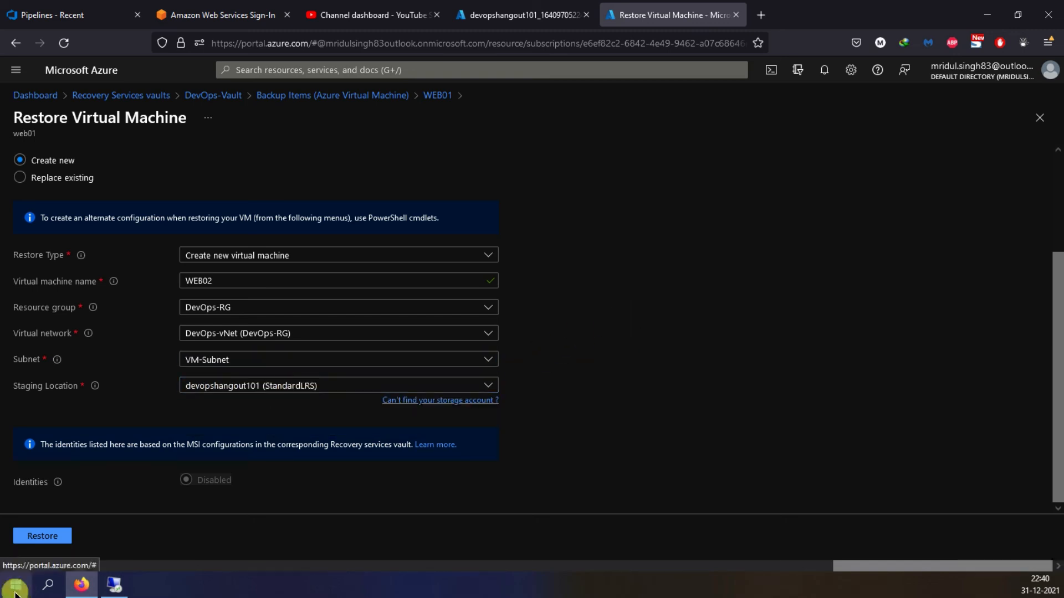
pyautogui.click(57, 546)
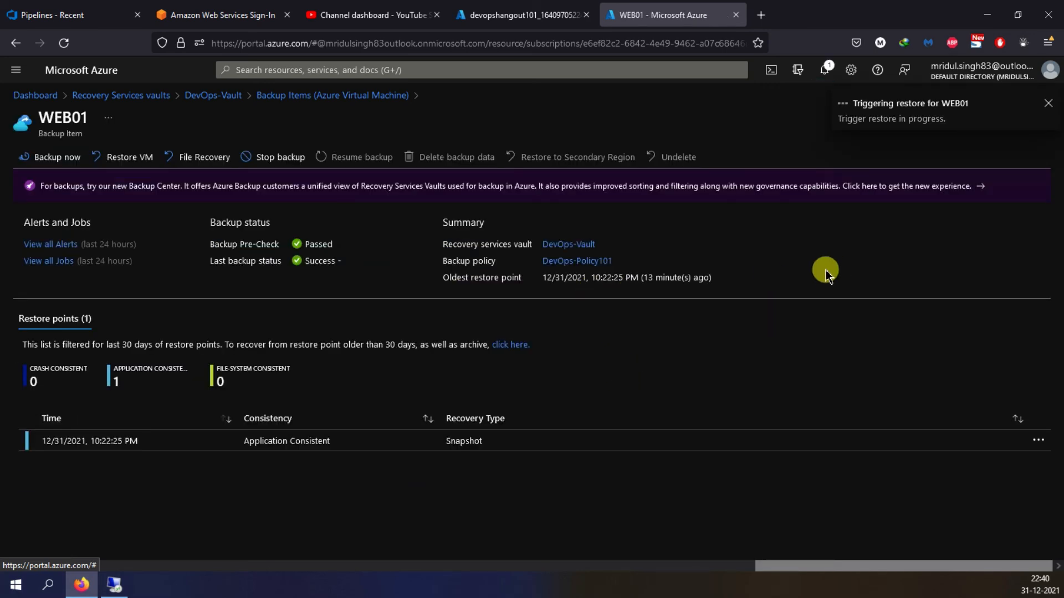
# - Open the virtual machines list in the storage deployment's browser tab and check the restore notification in the WEB01 backup tab
pyautogui.click(482, 15)
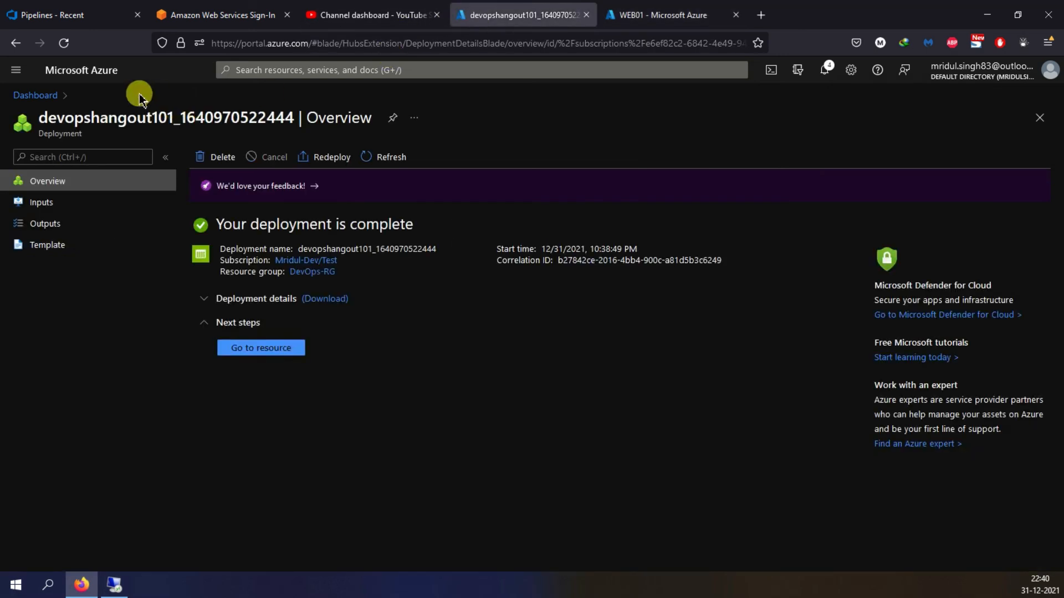
pyautogui.click(15, 71)
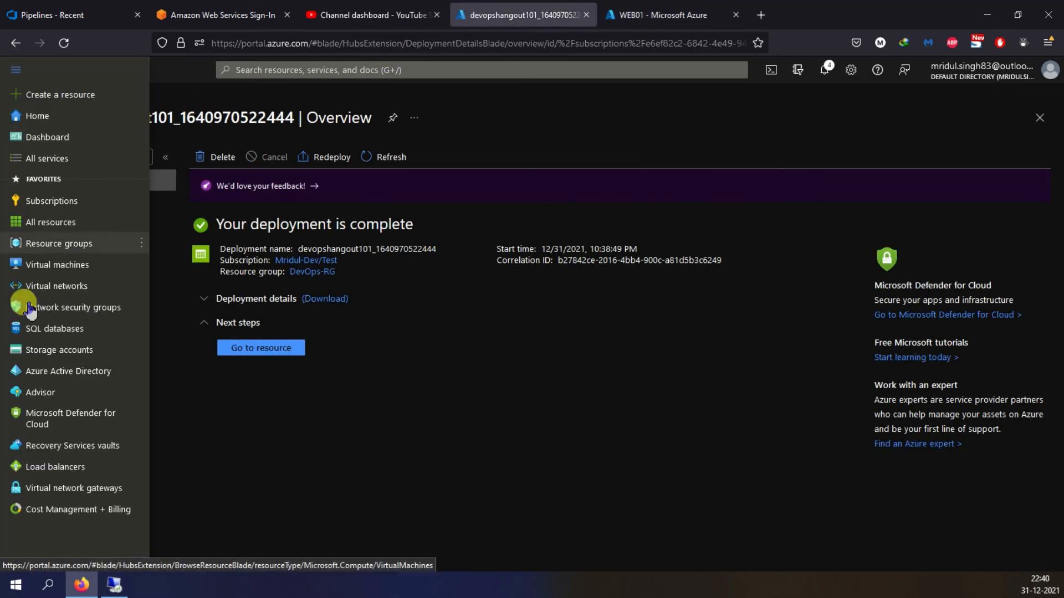
pyautogui.click(46, 264)
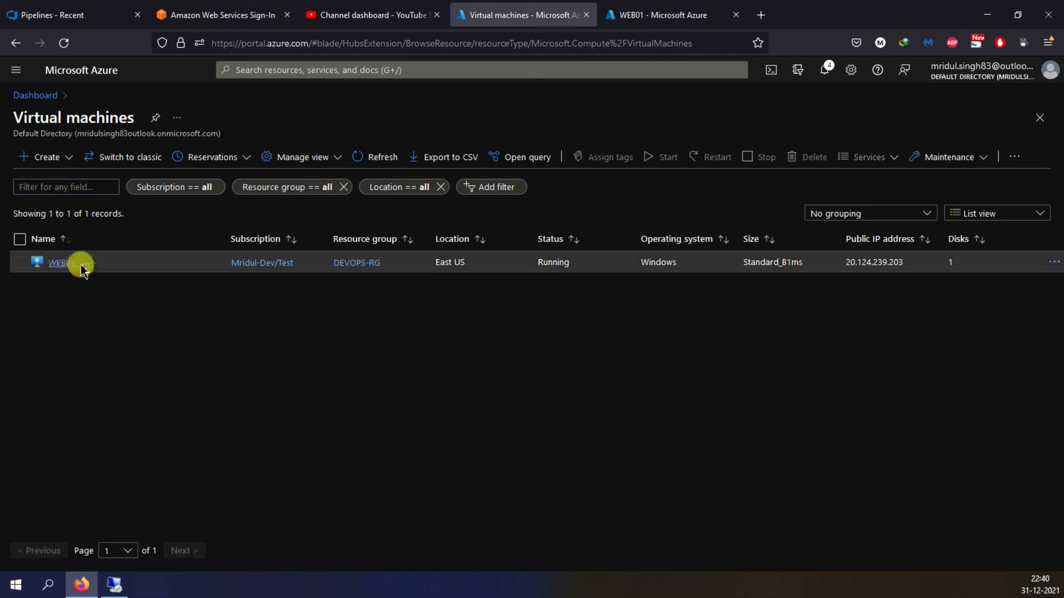
pyautogui.click(626, 17)
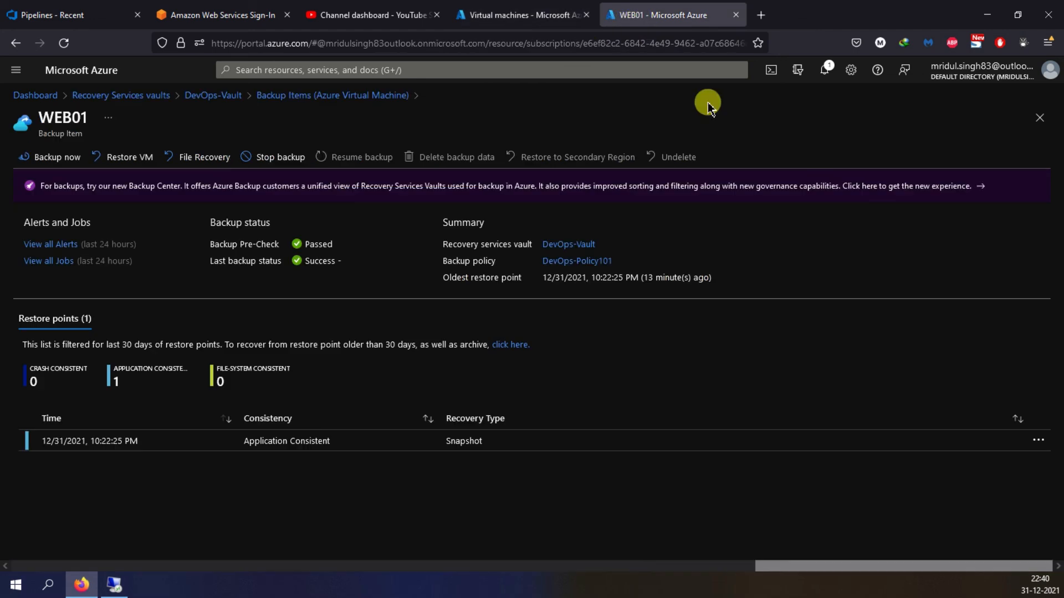
pyautogui.click(824, 69)
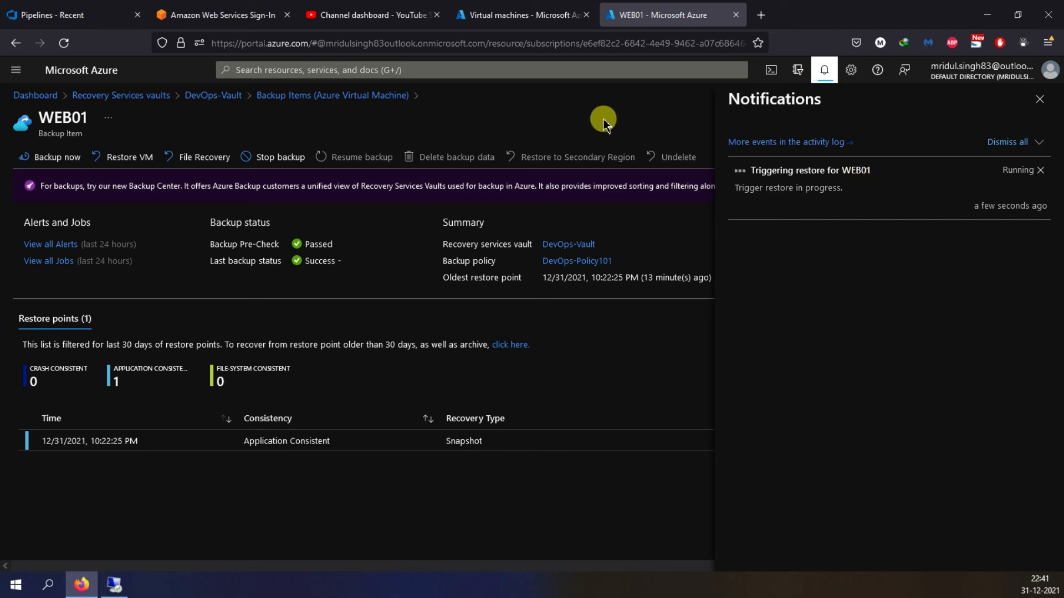
# - Refresh the virtual machines list, and examine the Restore job in the backup jobs linked from the WEB01 restore notification
pyautogui.click(510, 15)
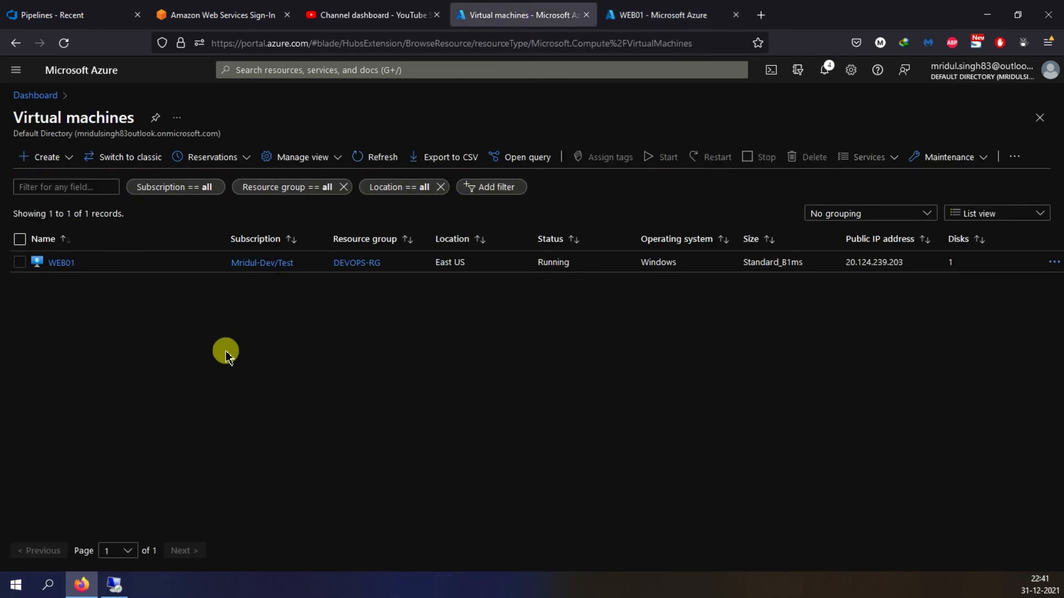
pyautogui.click(376, 158)
pyautogui.hotkey('ctrl', 'Tab')
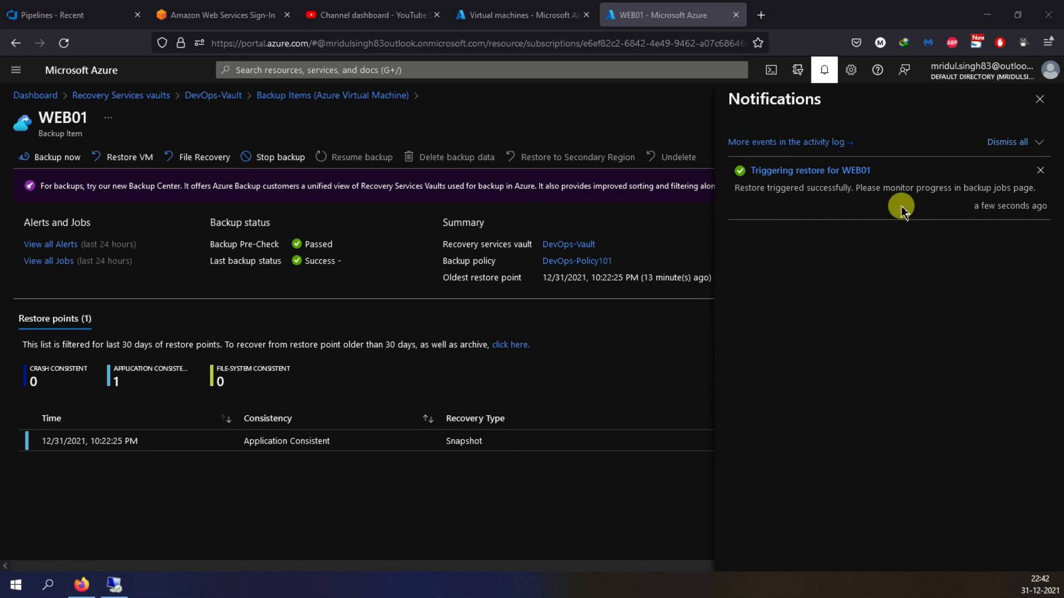
pyautogui.click(795, 171)
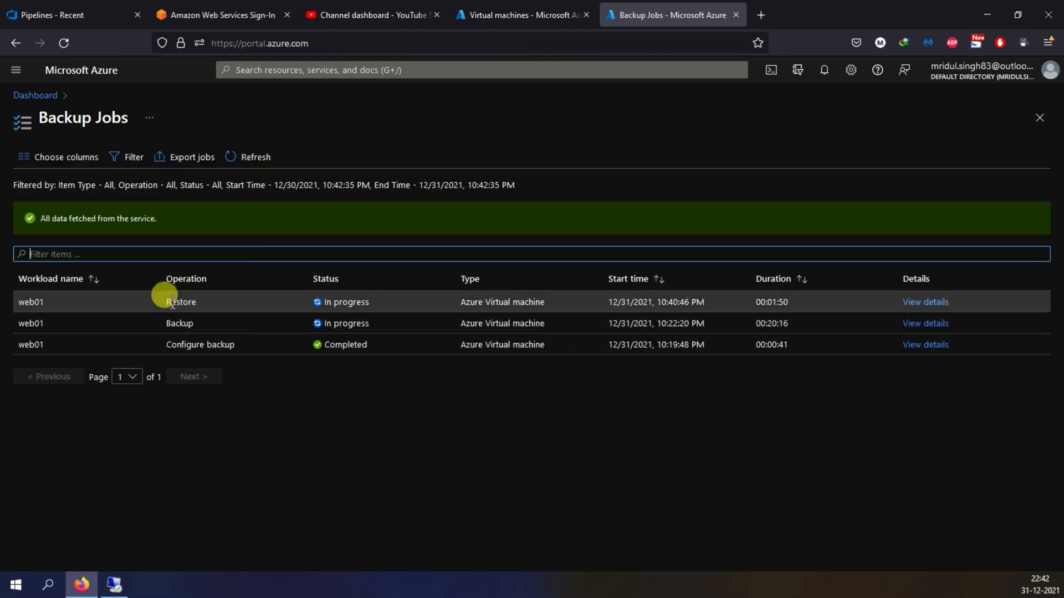
pyautogui.moveTo(171, 303); pyautogui.dragTo(190, 304)
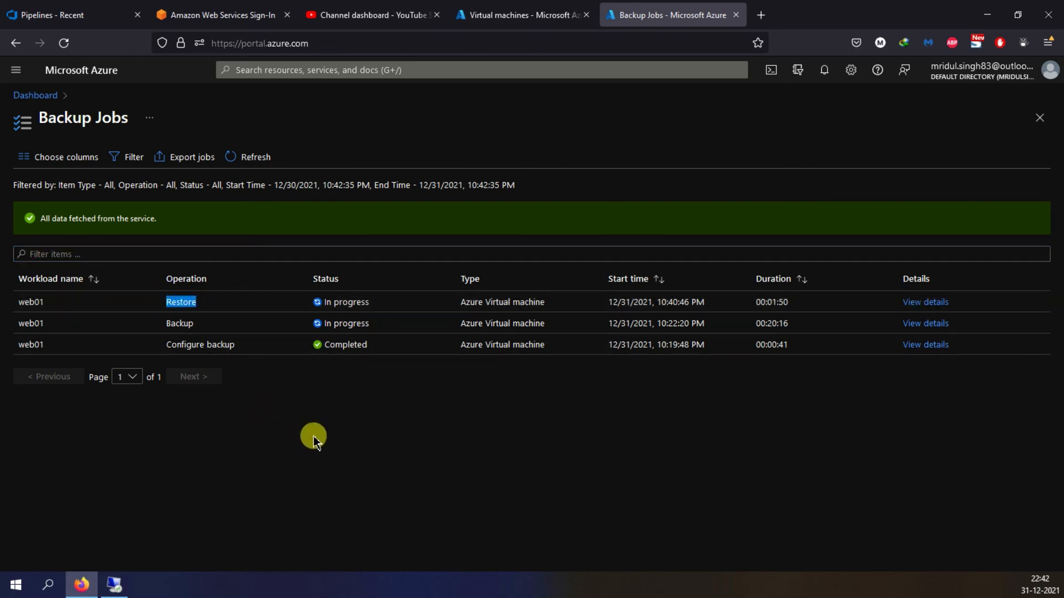
pyautogui.click(554, 427)
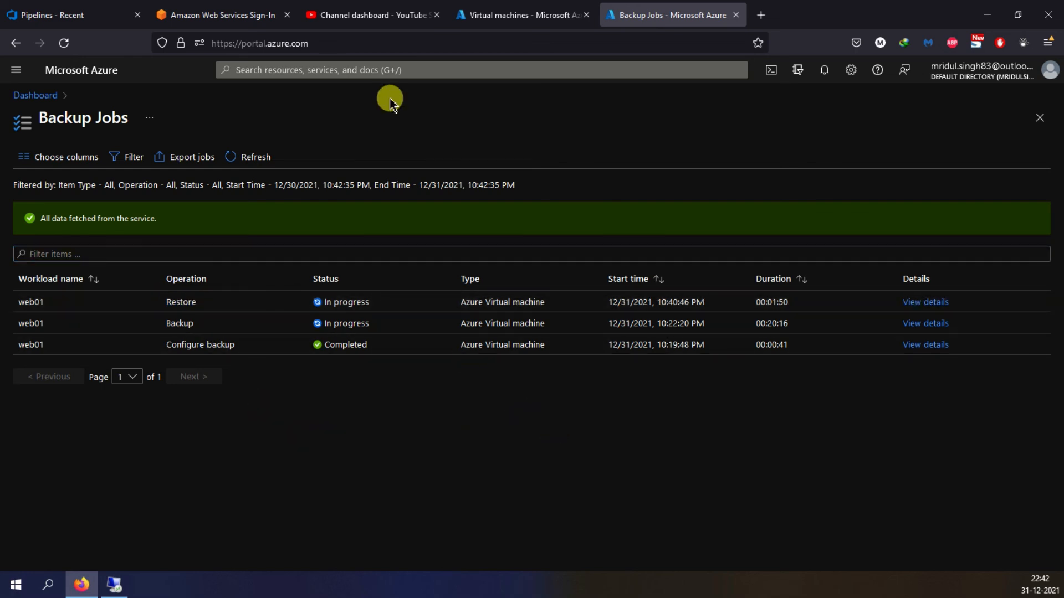
# - Check the refreshed virtual machines list for WEB02 and examine the Restore job's start time and duration
pyautogui.click(502, 15)
pyautogui.click(360, 159)
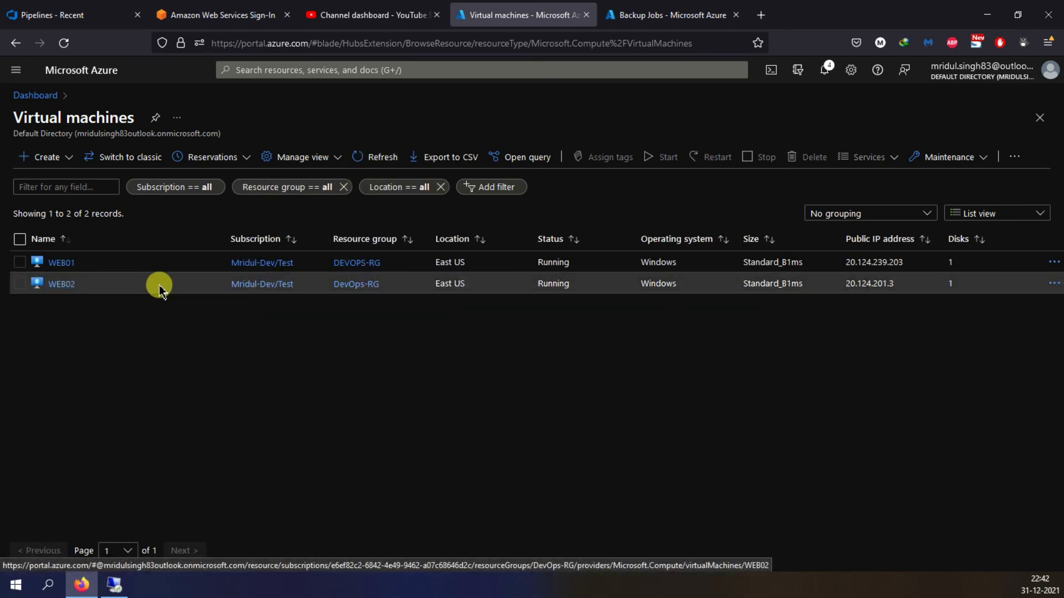
pyautogui.click(615, 17)
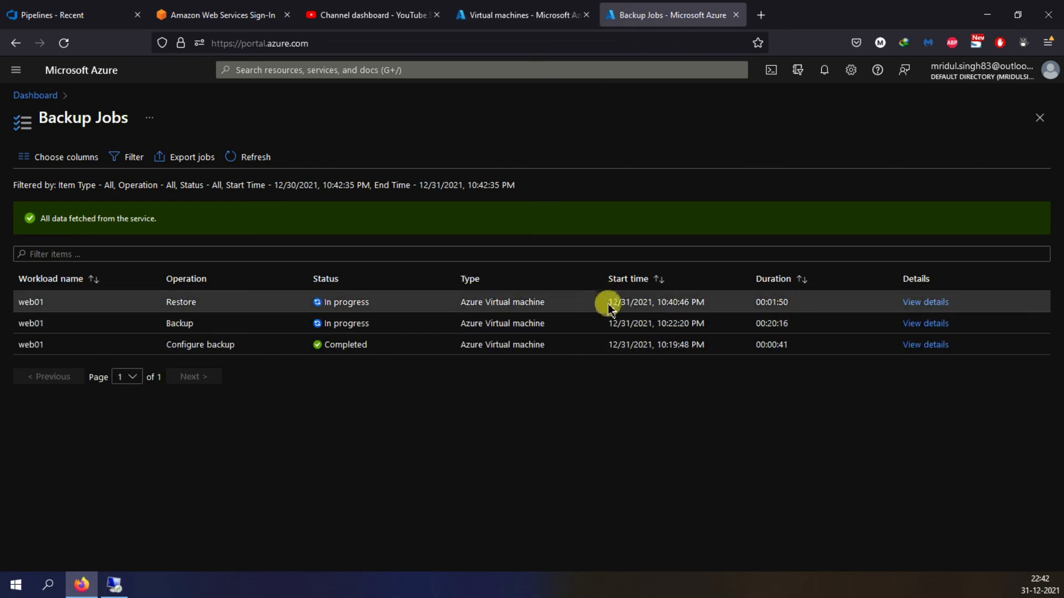
pyautogui.moveTo(610, 302); pyautogui.dragTo(803, 308)
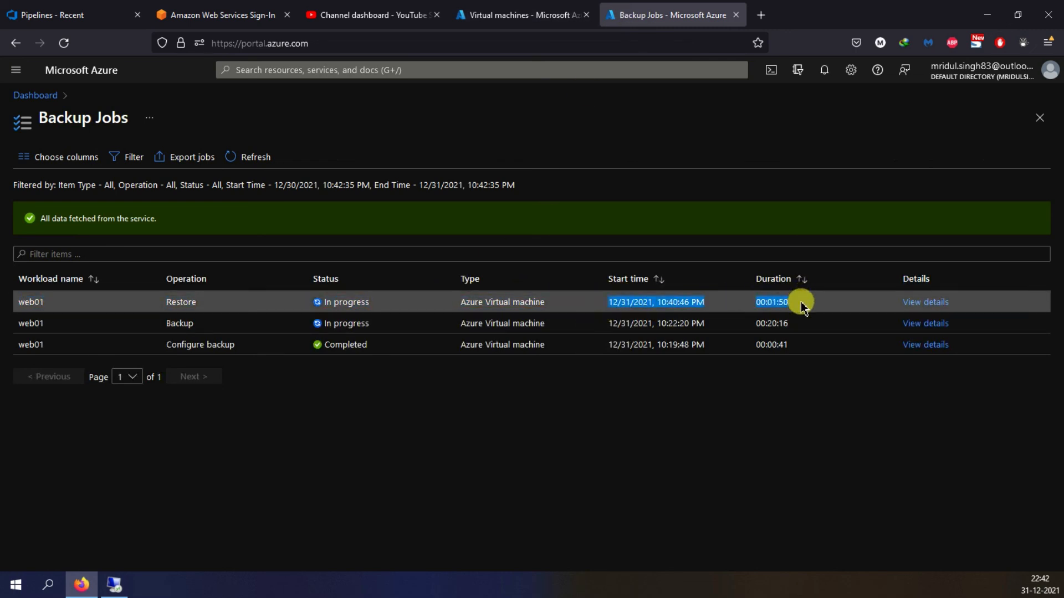
pyautogui.click(527, 424)
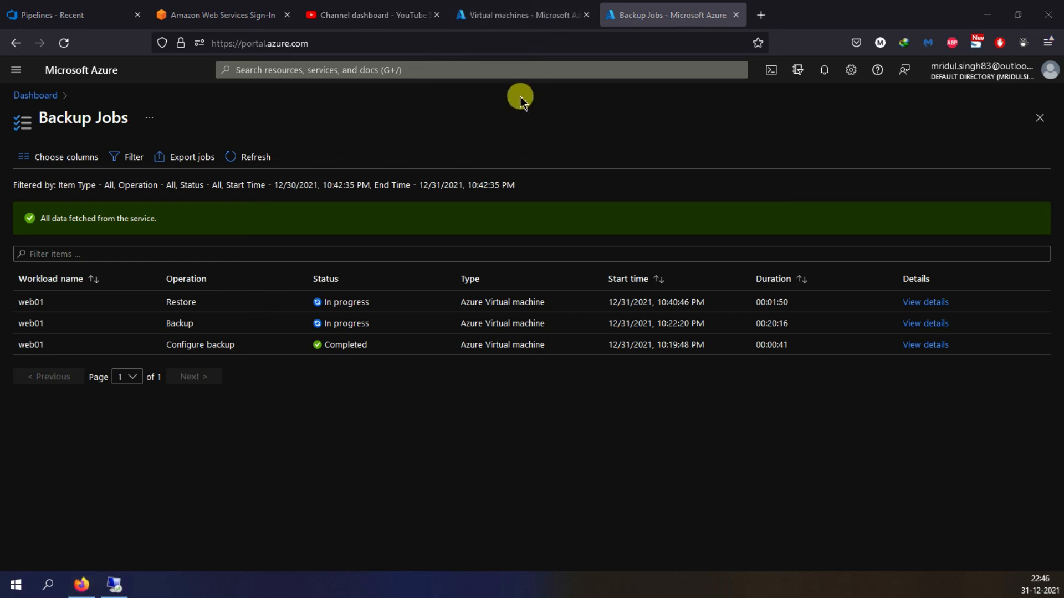
# - Refresh the virtual machines list, select WEB02's public IP address and switch to the Remote Desktop session
pyautogui.click(515, 17)
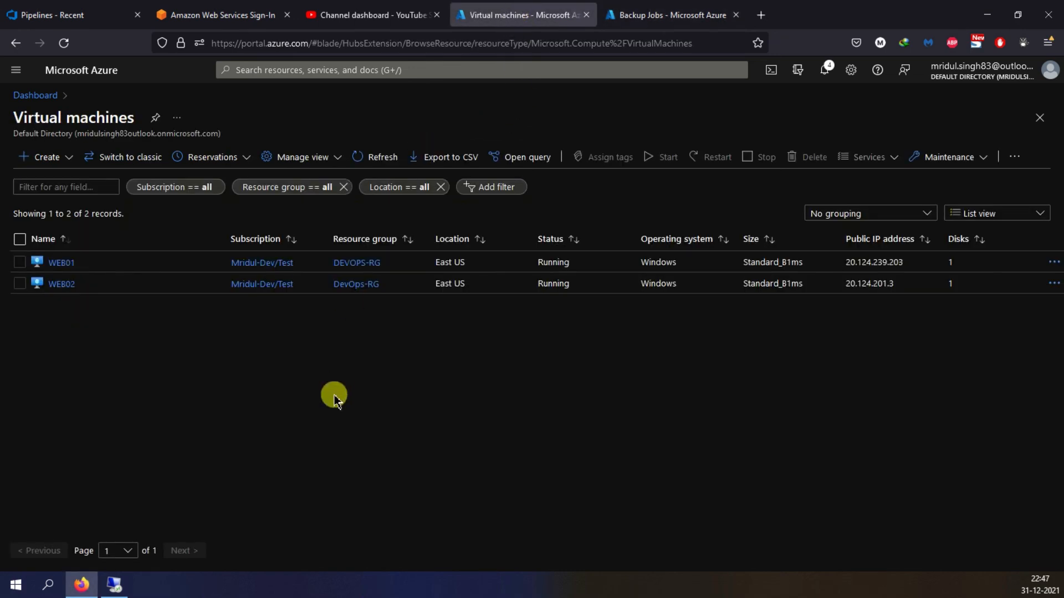
pyautogui.click(374, 156)
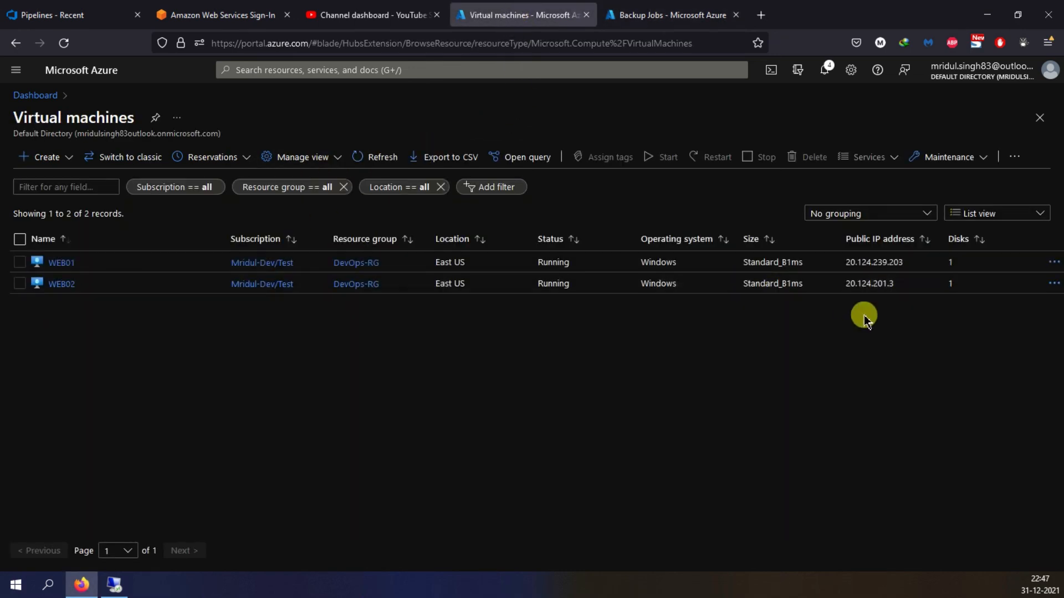
pyautogui.moveTo(846, 283); pyautogui.dragTo(907, 285)
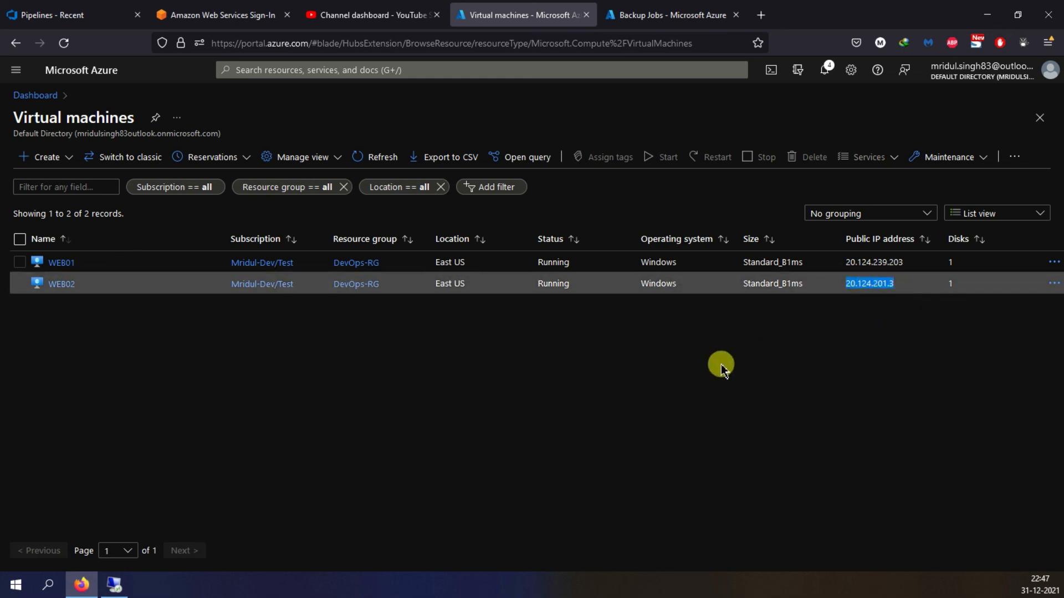
pyautogui.click(114, 584)
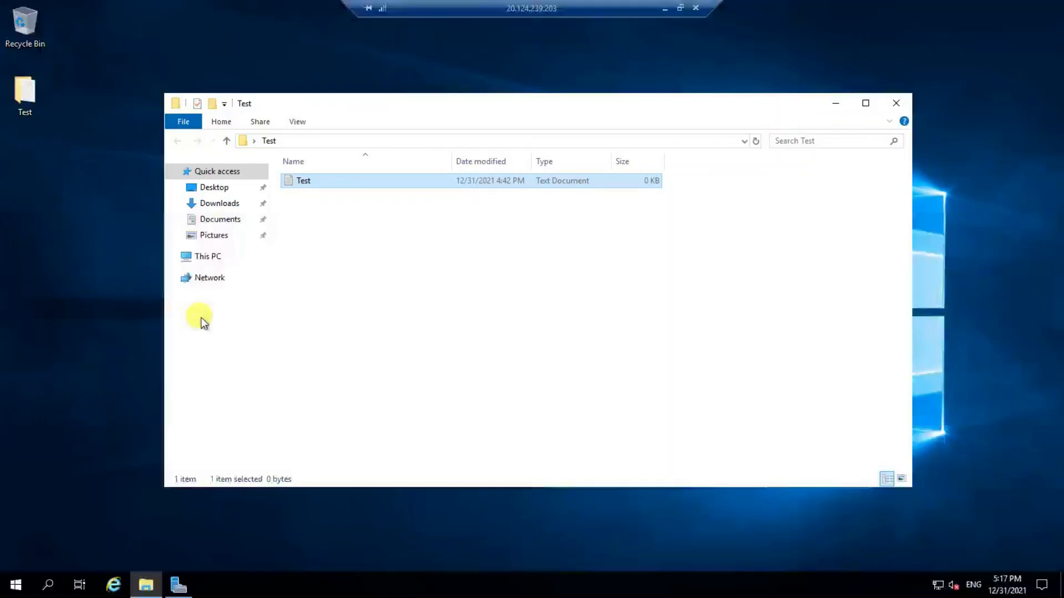
# - Close the WEB01 remote session and start a Remote Desktop connection to WEB02 at 20.124.201.3
pyautogui.click(695, 8)
pyautogui.click(577, 323)
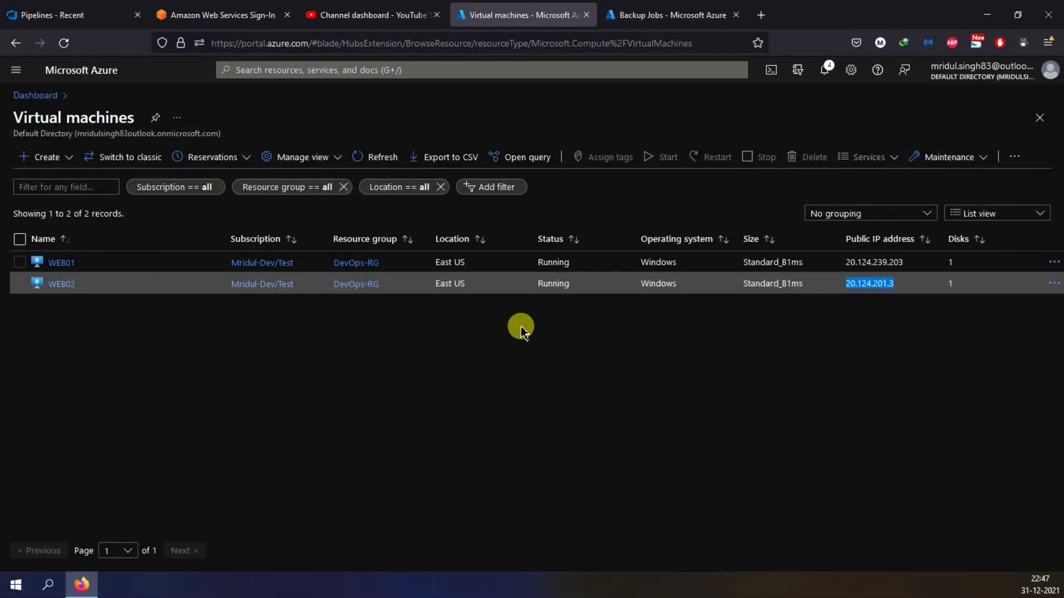
pyautogui.click(51, 585)
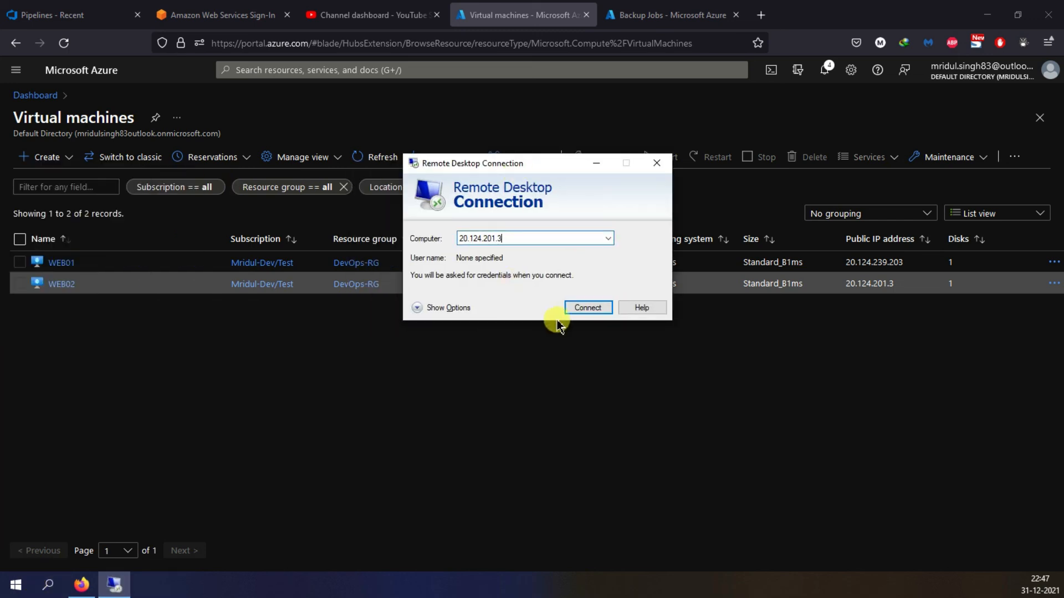
pyautogui.click(587, 308)
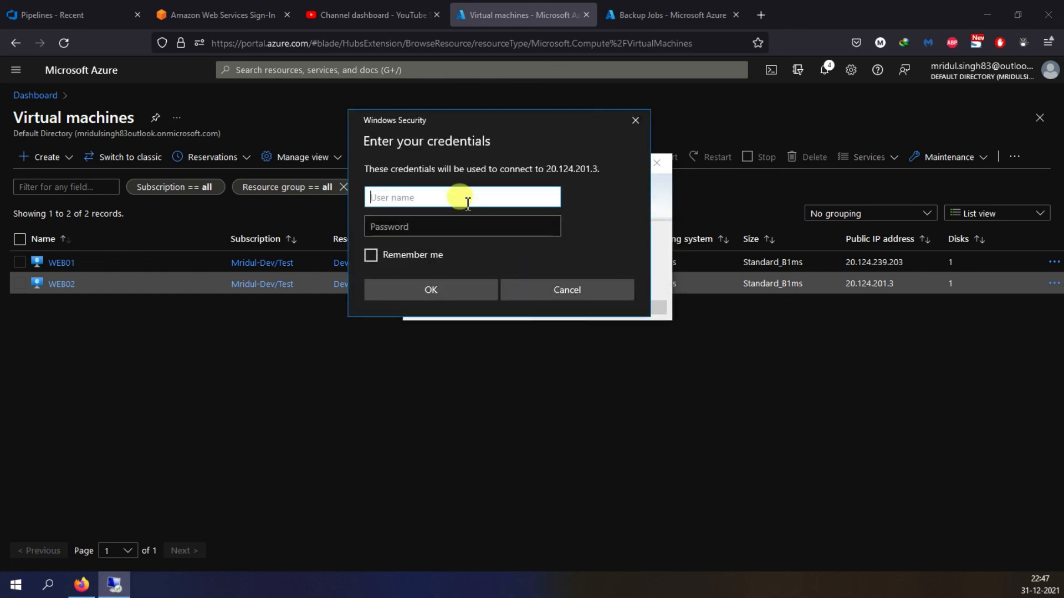
# - Sign in to WEB02 with the account's user name and password, and confirm the remote connection
pyautogui.write('mridul')
pyautogui.press('Tab')
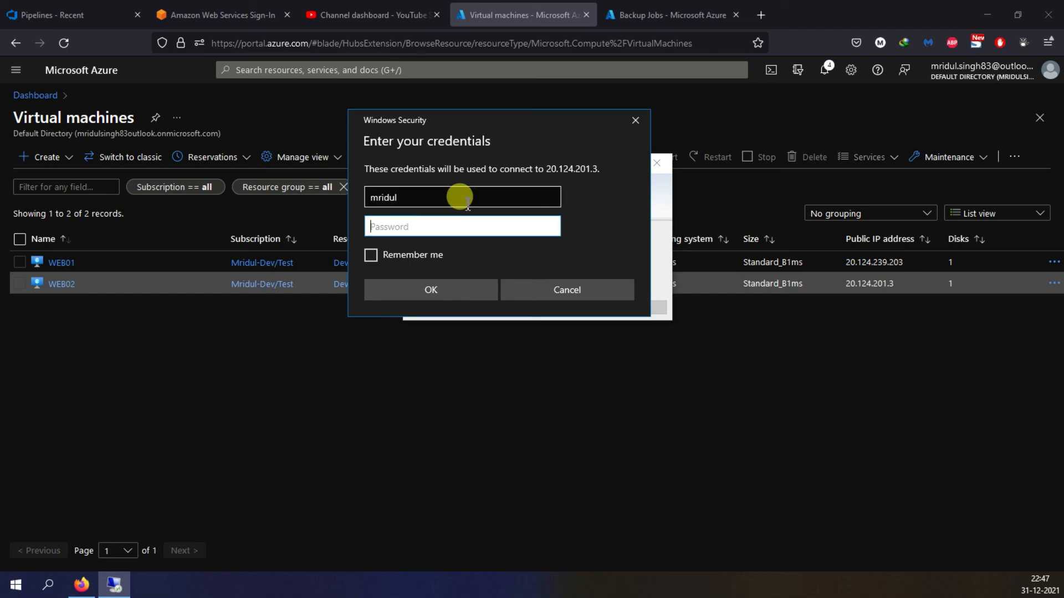
pyautogui.write('************')
pyautogui.click(455, 289)
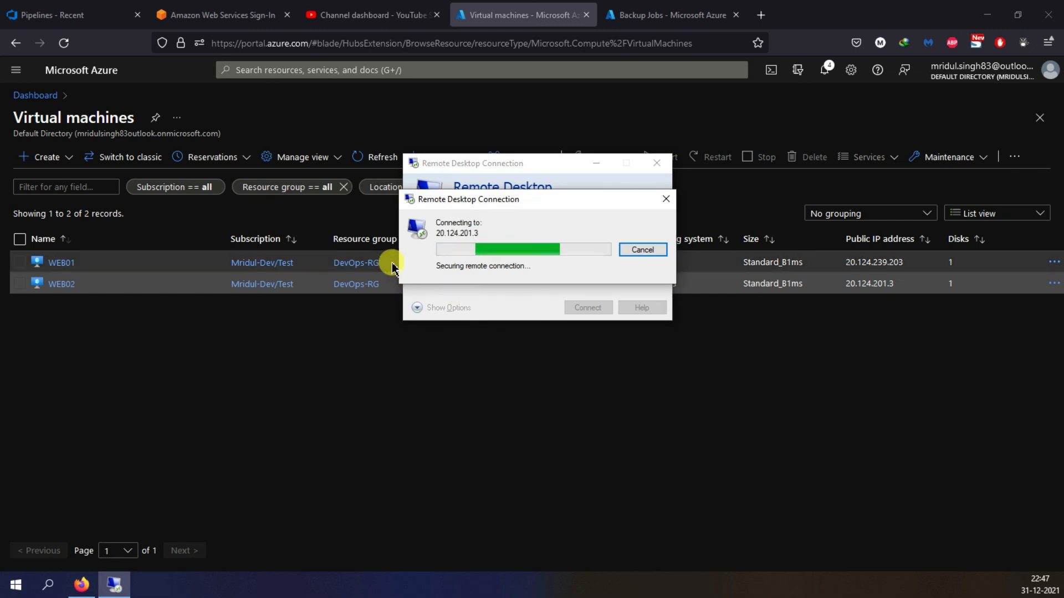
pyautogui.click(502, 330)
pyautogui.click(577, 355)
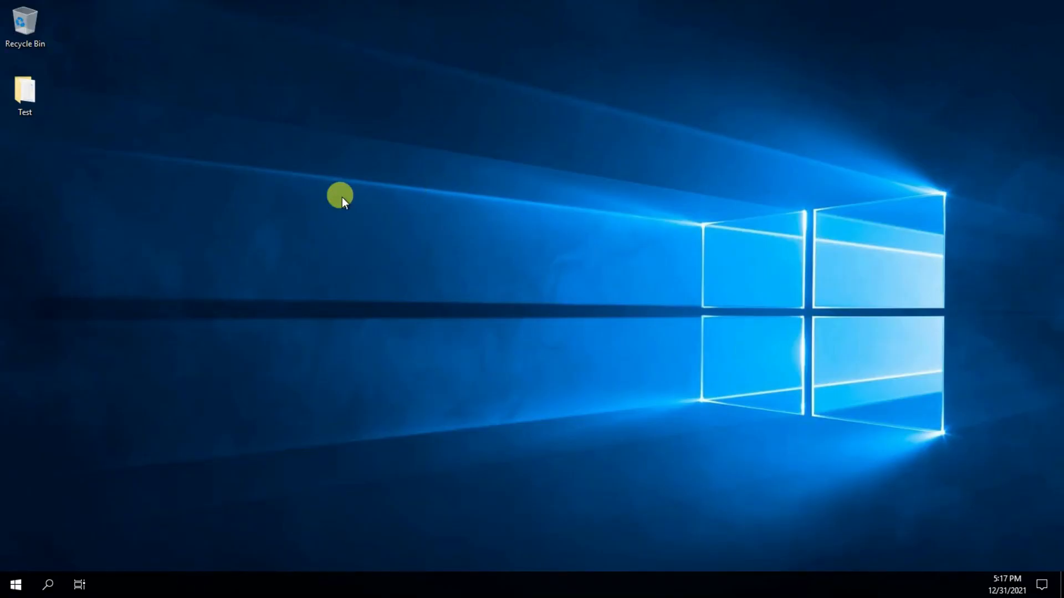
# - Open the Test folder on WEB02's desktop, cancelling the Shutdown Event Tracker and clearing the Server Manager windows out of the way
pyautogui.doubleClick(28, 86)
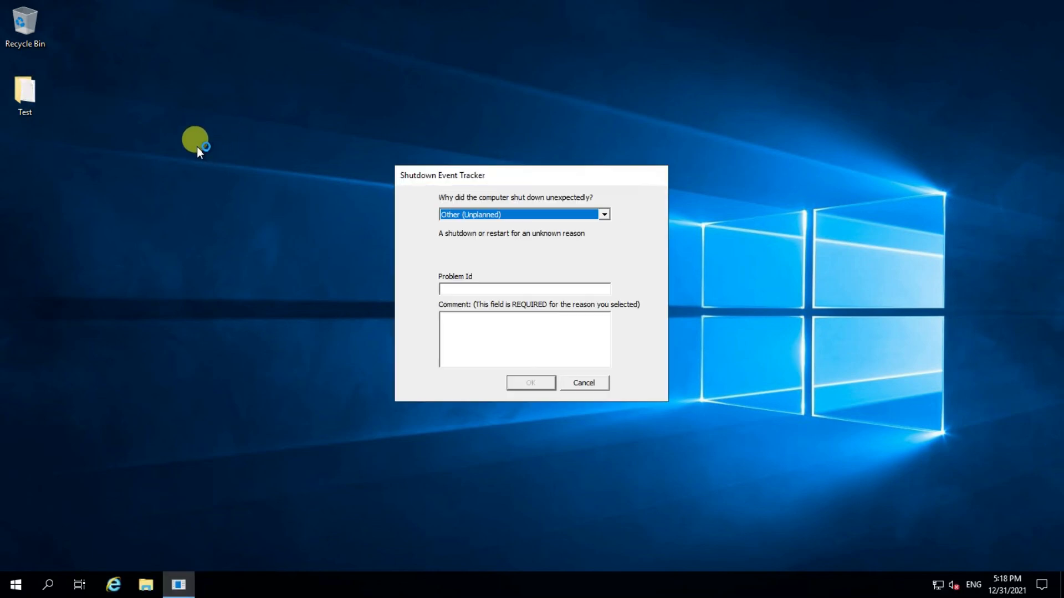
pyautogui.click(489, 324)
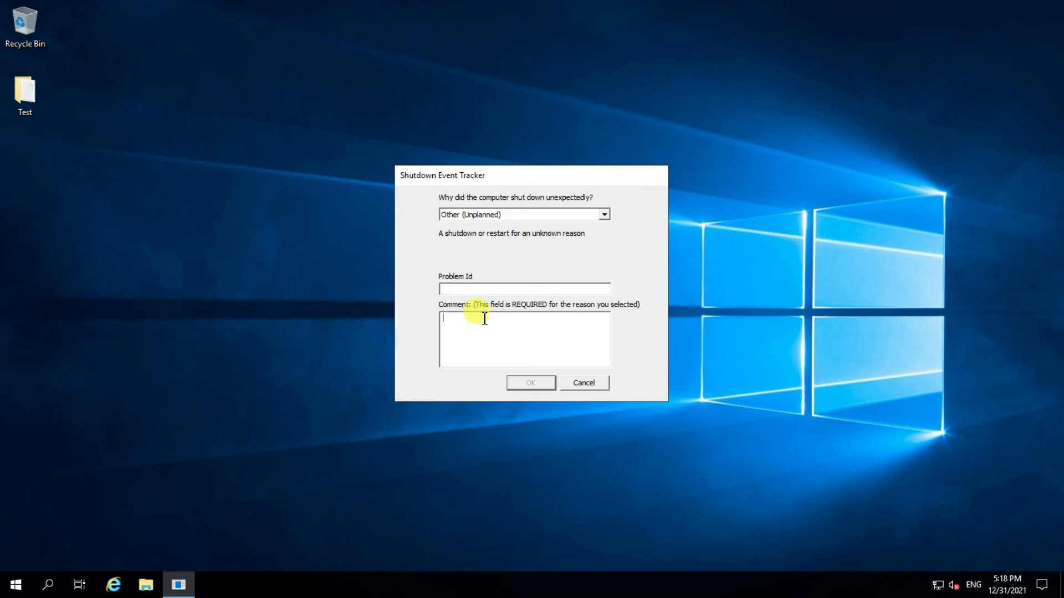
pyautogui.click(593, 388)
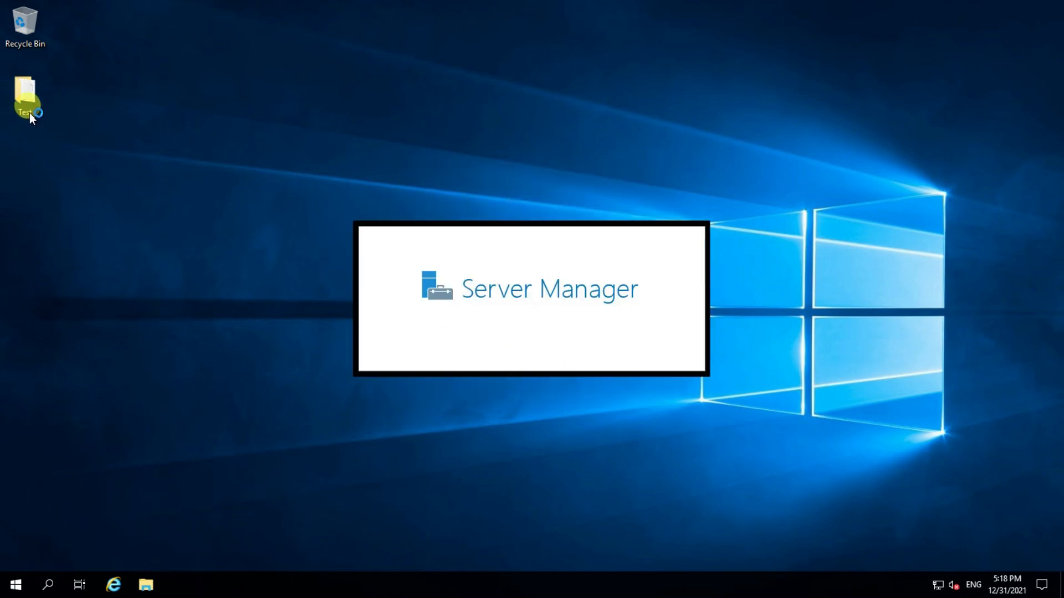
pyautogui.click(25, 98)
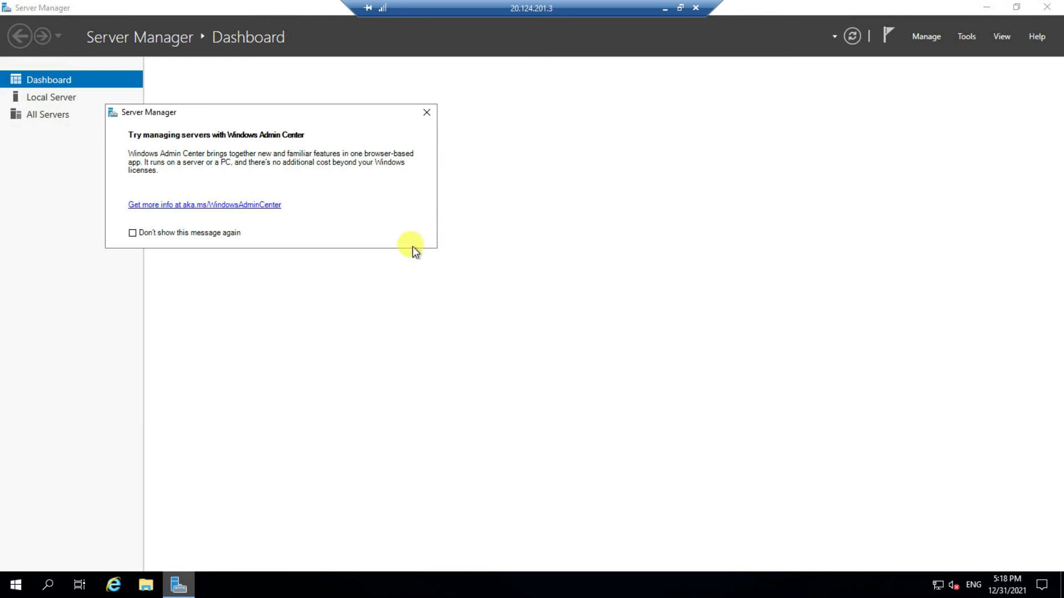
pyautogui.click(426, 112)
pyautogui.click(984, 7)
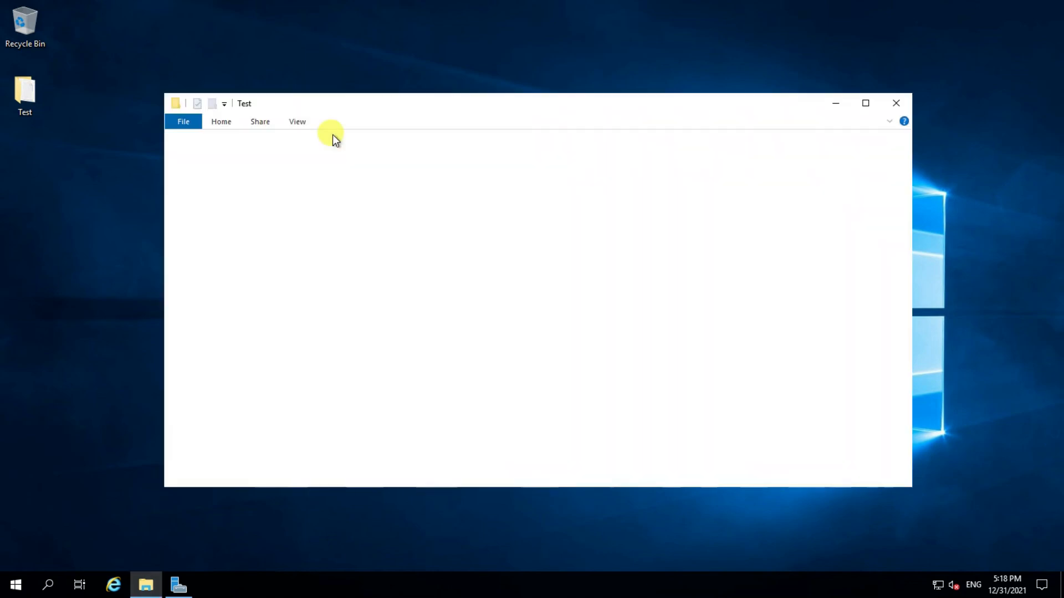
# - Check the Test text document in WEB02's Test folder, close the folder and minimize the remote session
pyautogui.click(303, 179)
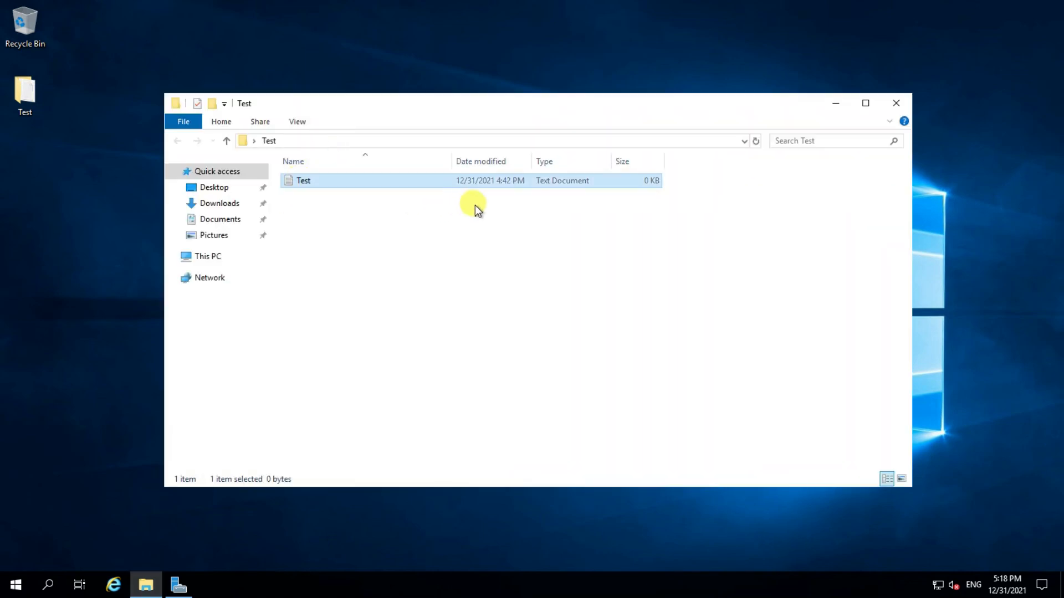
pyautogui.click(895, 103)
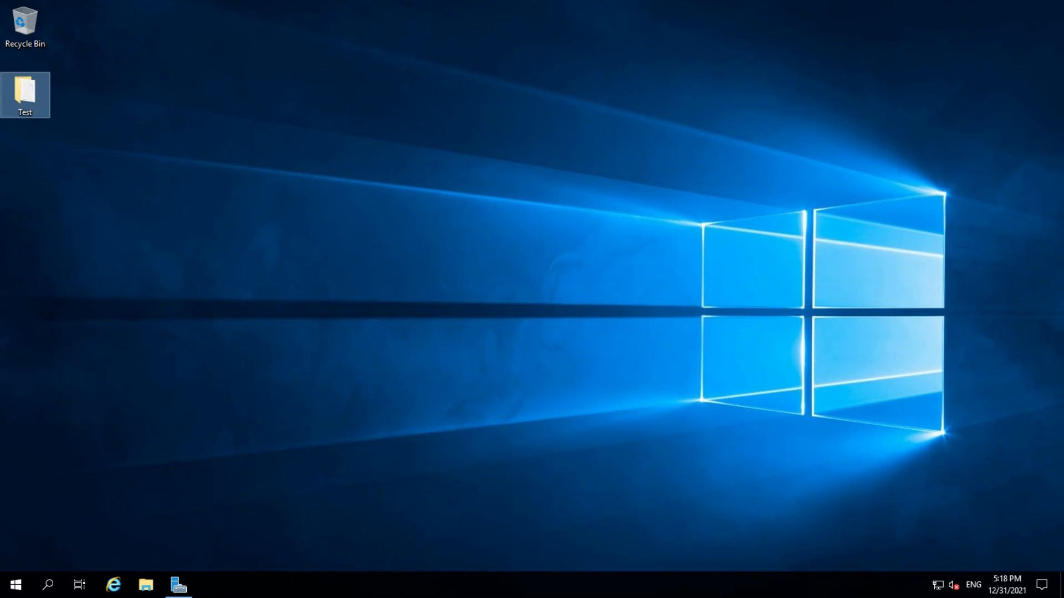
pyautogui.click(665, 8)
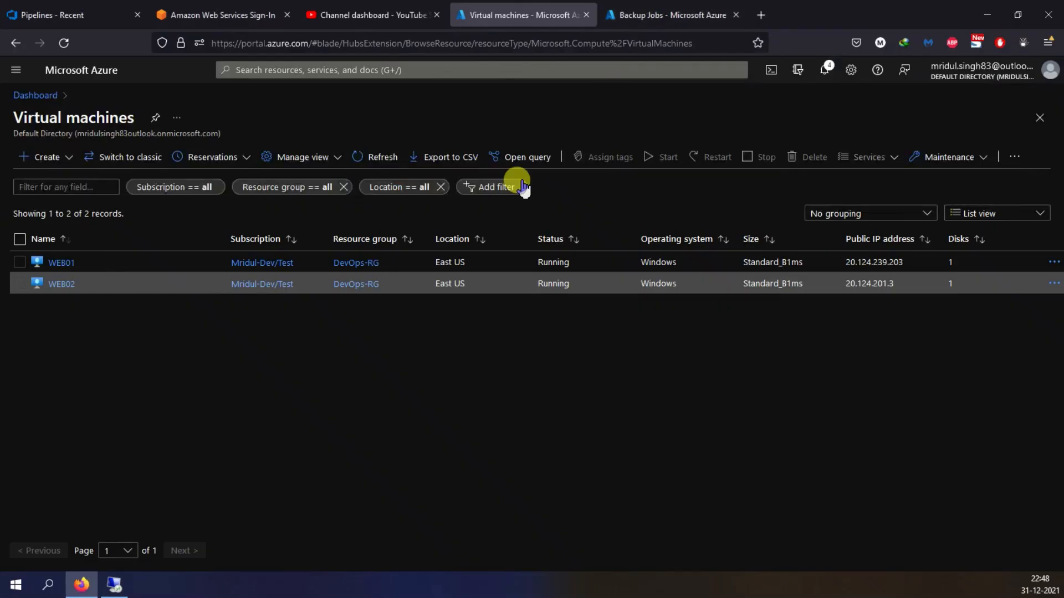